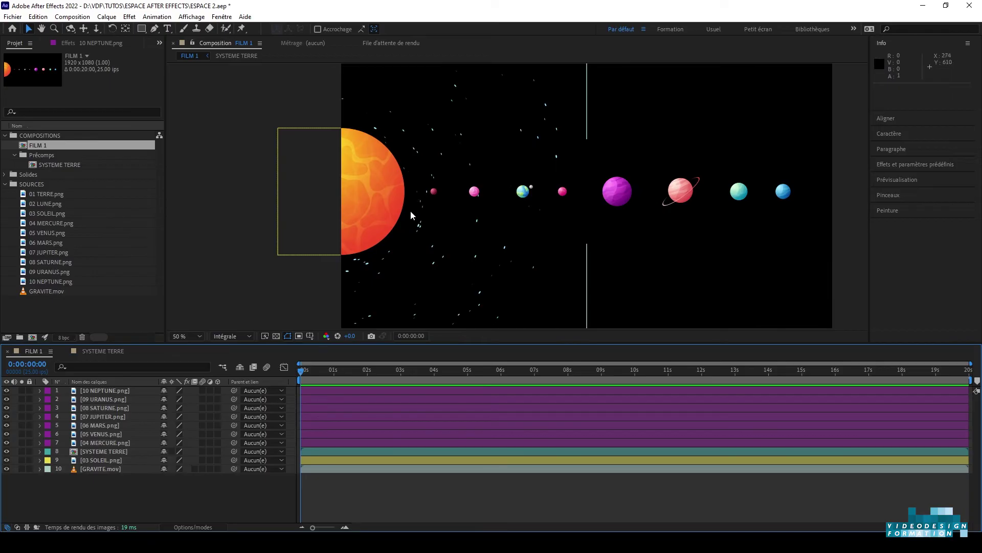
# Step: Review the FILM 1 layers by selecting 10 NEPTUNE.png through 03 SOLEIL.png, and preview the animation
pyautogui.click(326, 229)
pyautogui.click(419, 201)
pyautogui.click(100, 390)
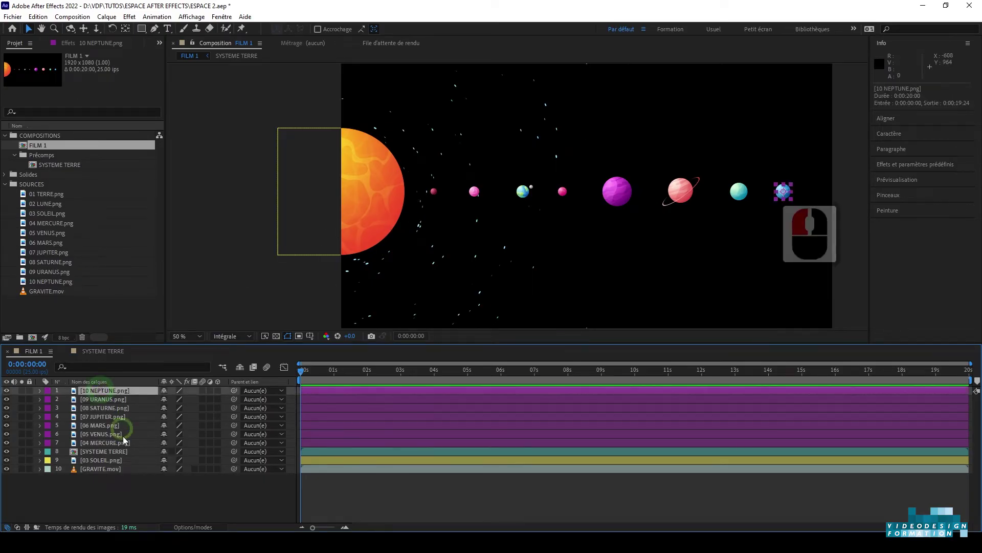
pyautogui.keyDown('shift'); pyautogui.click(107, 460); pyautogui.keyUp('shift')
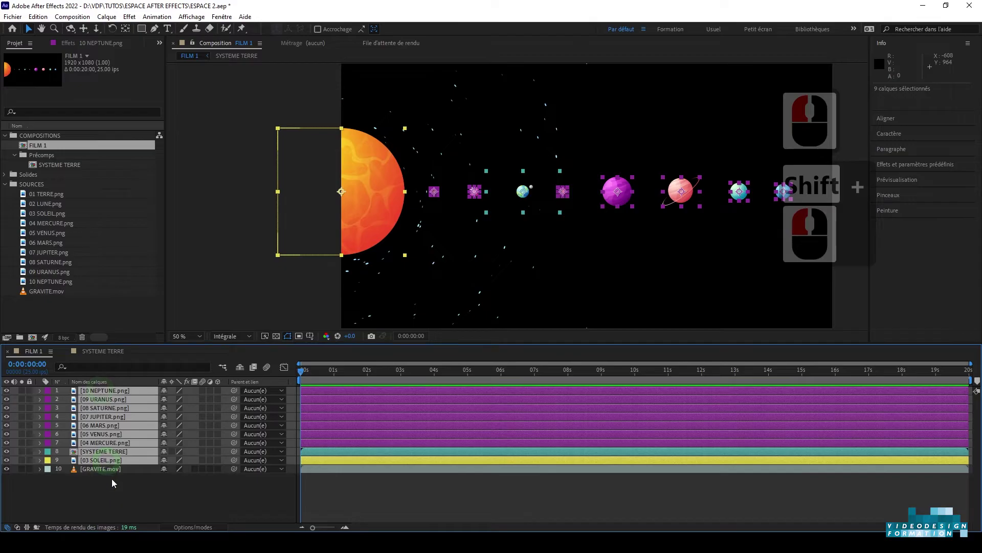
pyautogui.click(126, 480)
pyautogui.press('space')
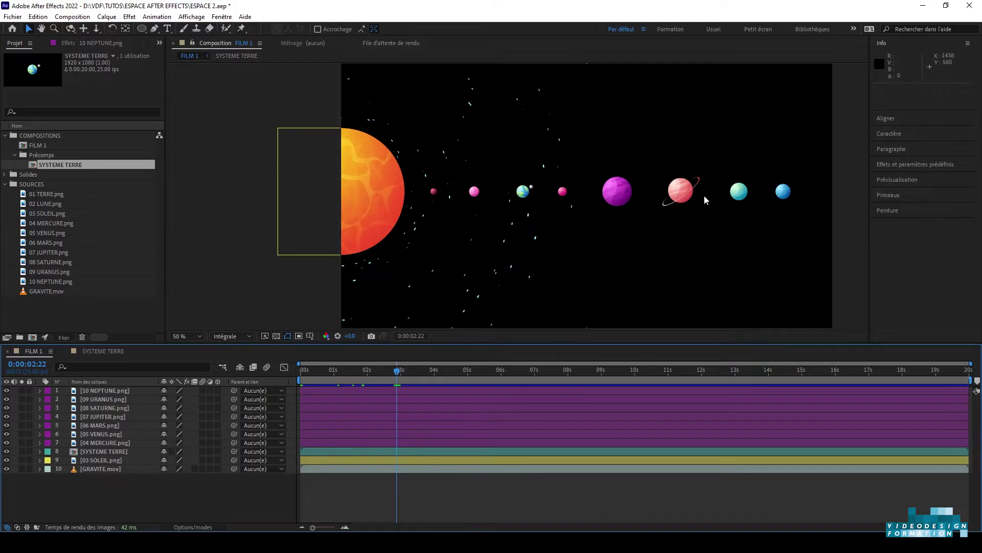
# Step: Change the FILM 1 composition's background colour to bright red in its composition settings
pyautogui.press('F10')
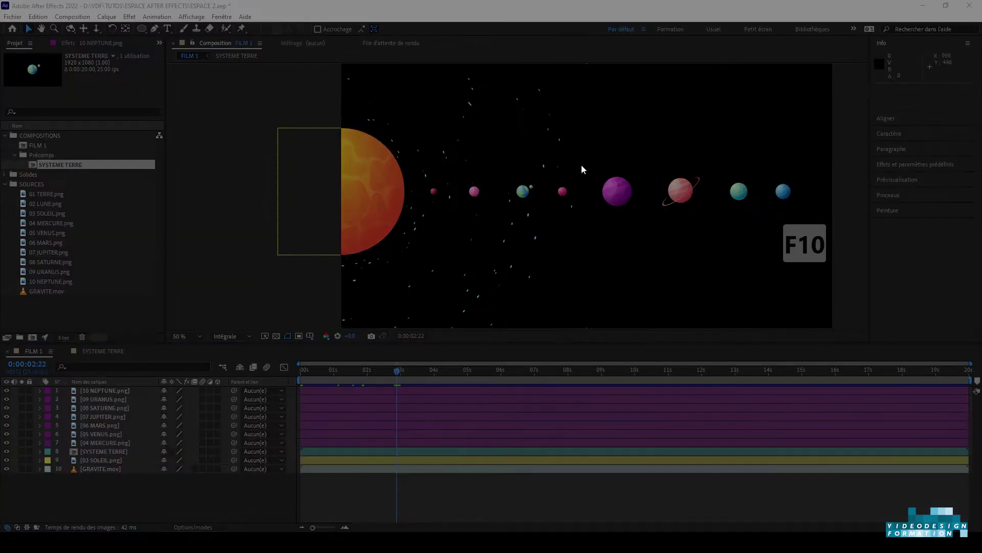
pyautogui.click(72, 16)
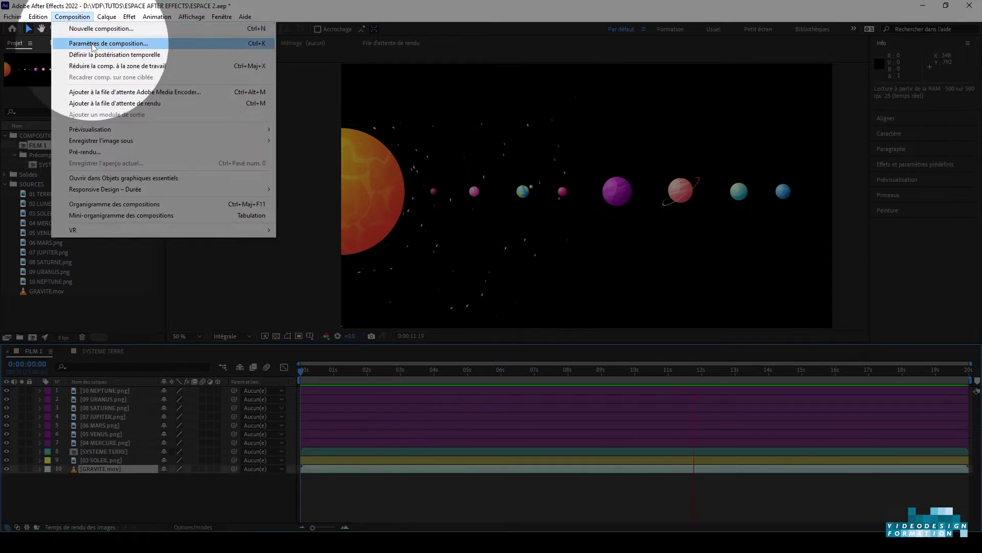
pyautogui.click(93, 44)
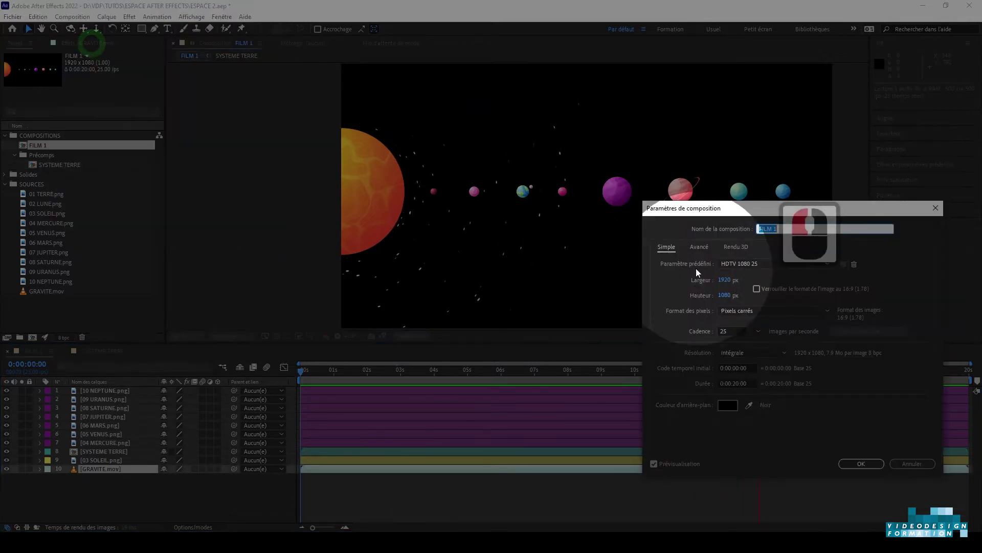
pyautogui.press('F10')
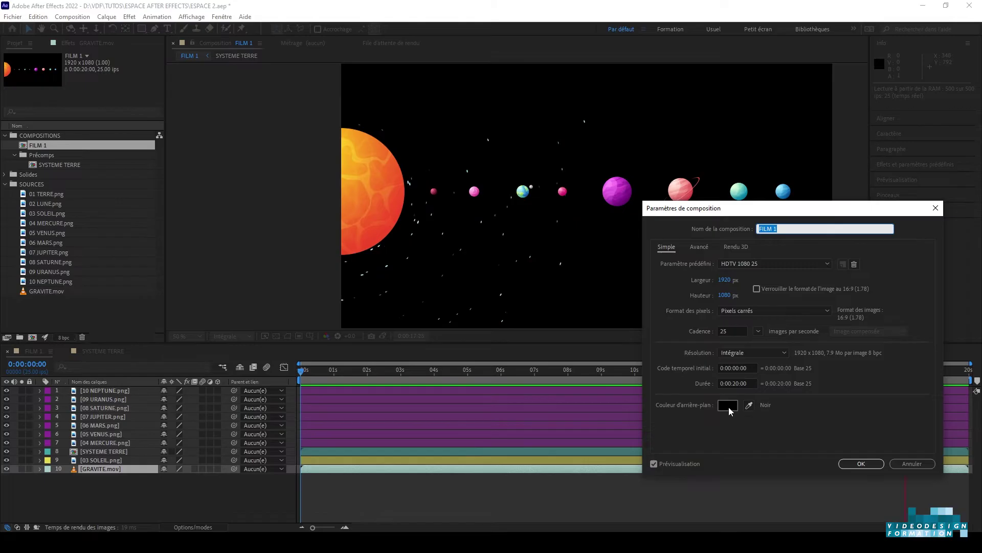
pyautogui.click(729, 408)
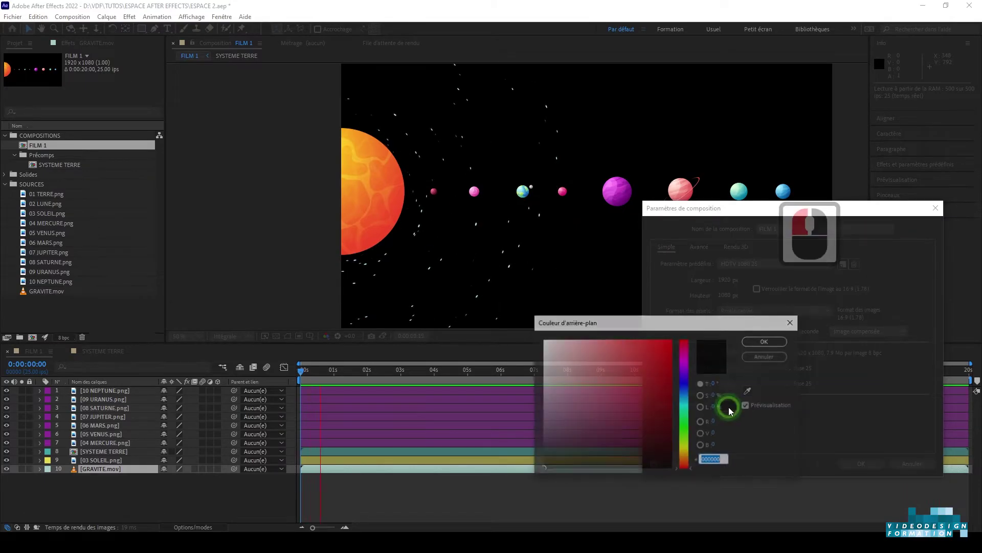
pyautogui.moveTo(664, 366); pyautogui.dragTo(673, 338)
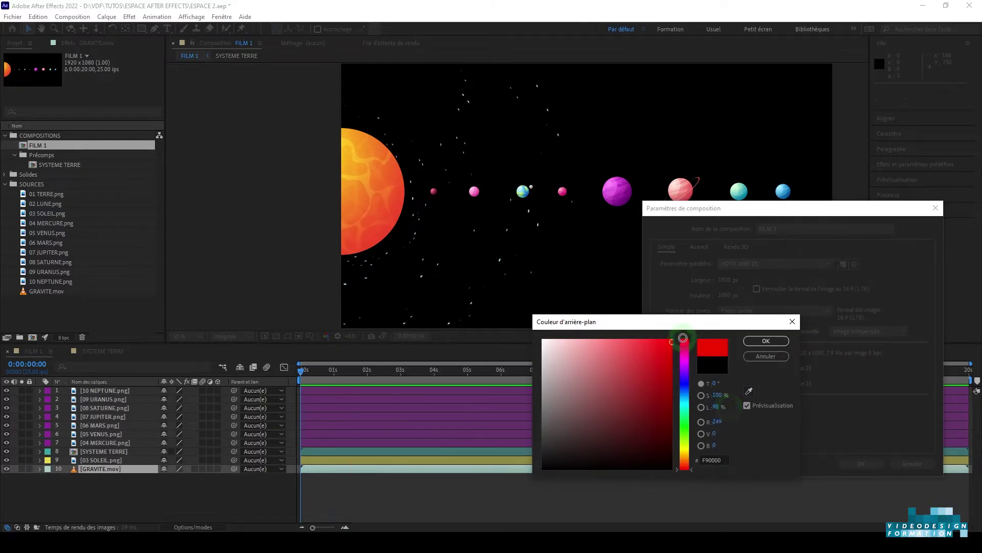
pyautogui.doubleClick(766, 346)
pyautogui.click(766, 342)
pyautogui.doubleClick(861, 463)
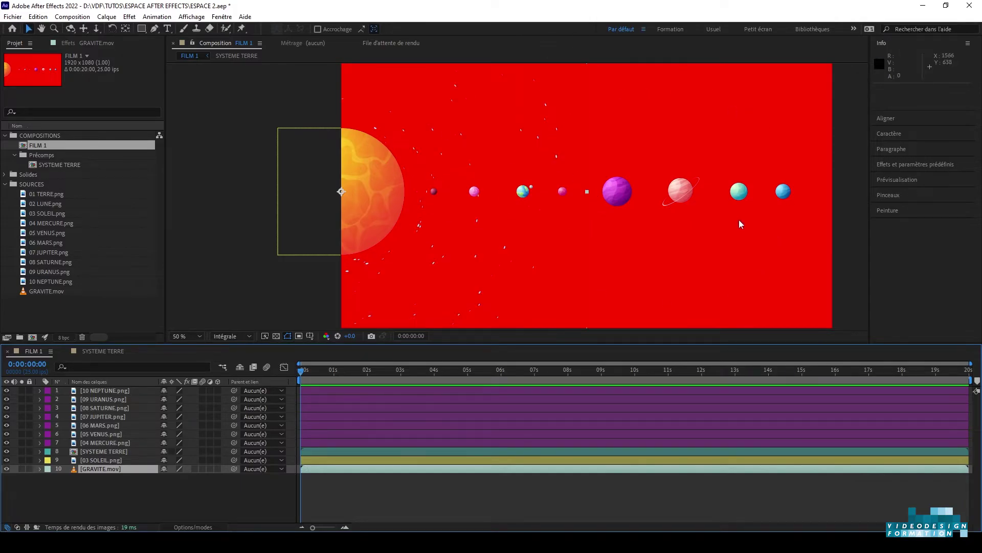
# Step: Show the transparency grid behind the planets in the composition view
pyautogui.press('F10')
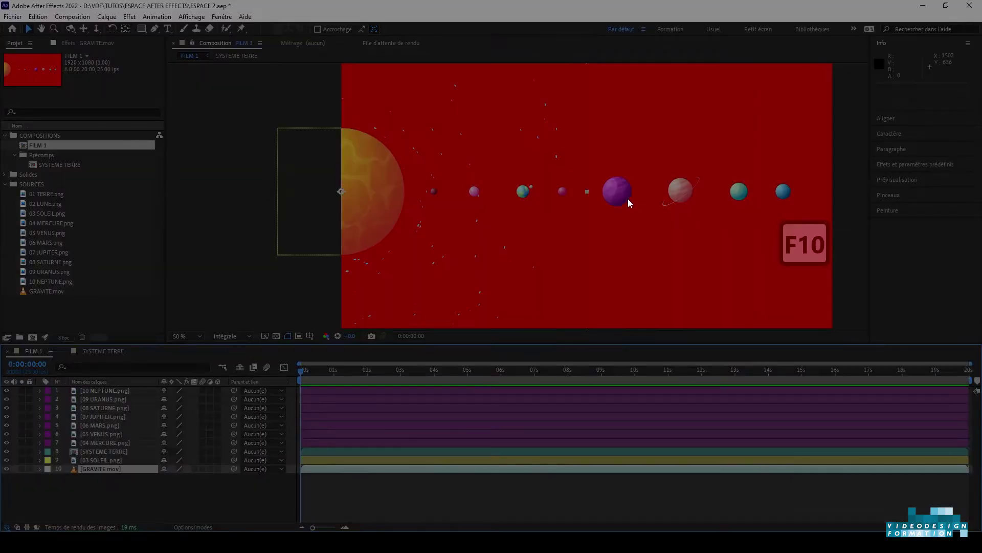
pyautogui.click(275, 337)
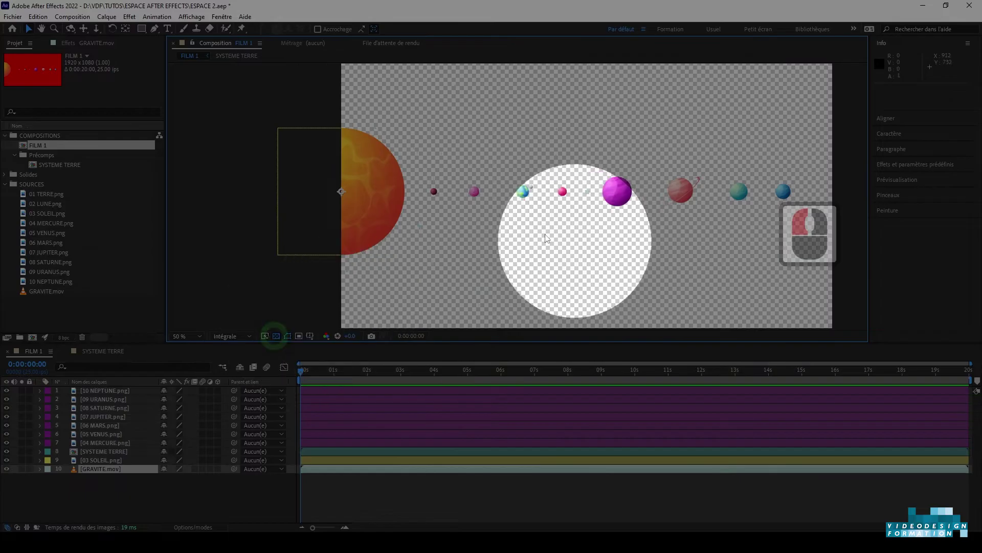
pyautogui.press('F10')
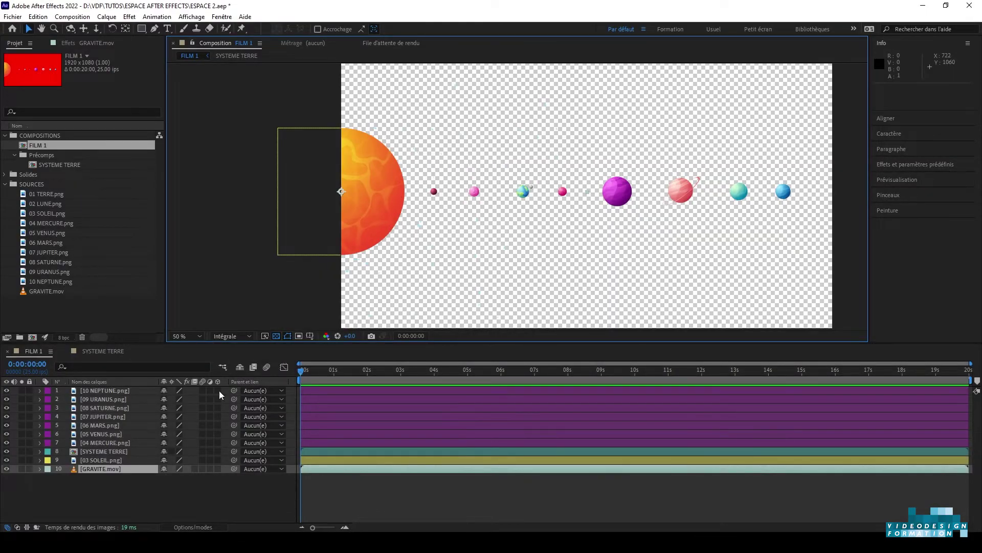
# Step: Start a new solid layer named SOLIDE FOND BLEU and match its size to the composition, 1920 x 1080 px
pyautogui.press('F10')
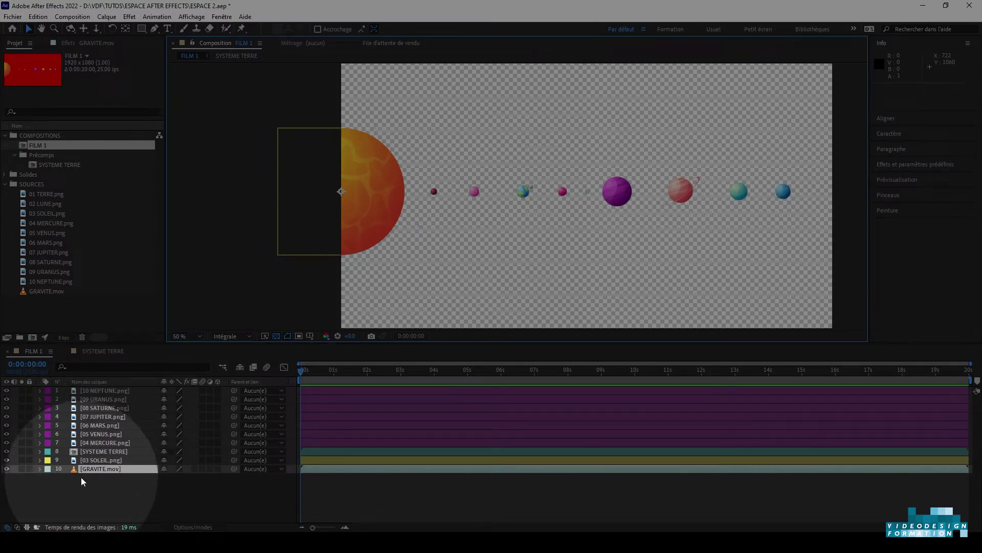
pyautogui.click(109, 16)
pyautogui.moveTo(127, 30)
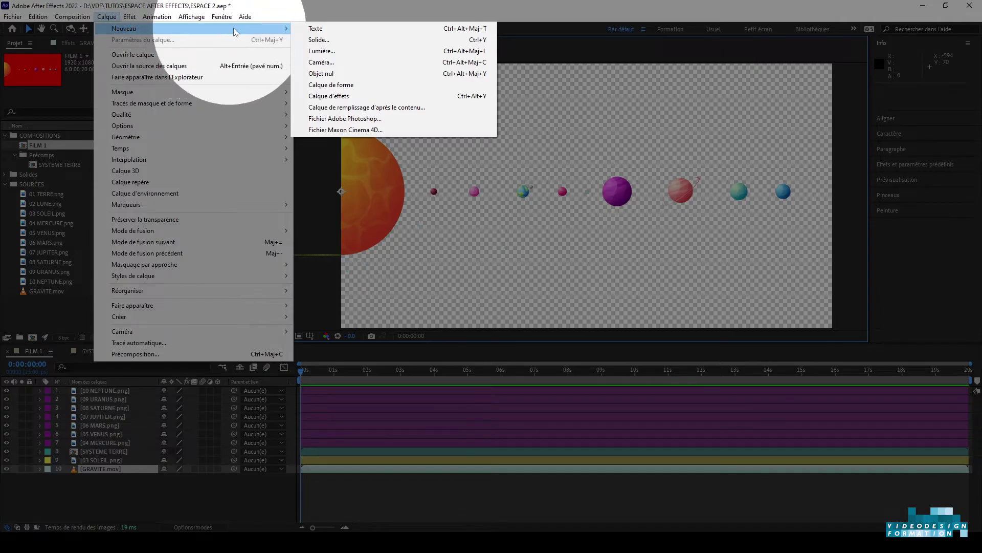
pyautogui.click(319, 41)
pyautogui.press('F10')
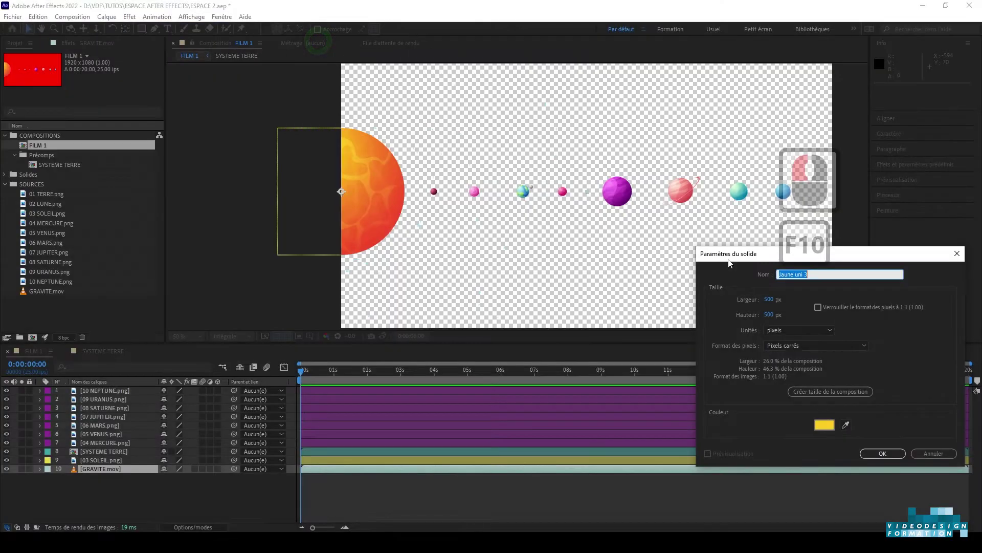
pyautogui.moveTo(730, 262); pyautogui.dragTo(606, 230)
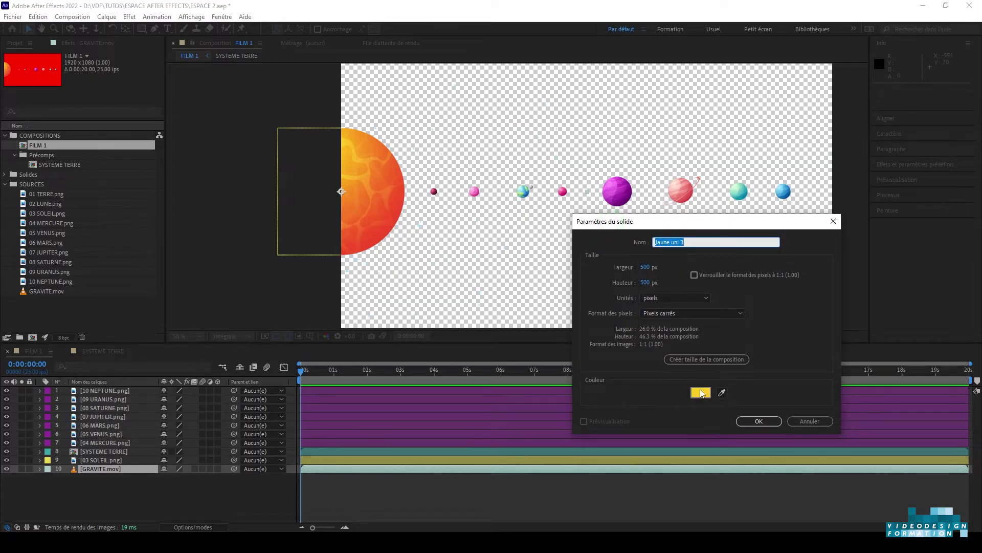
pyautogui.click(643, 245)
pyautogui.write('SOLIDE FOND BLEU')
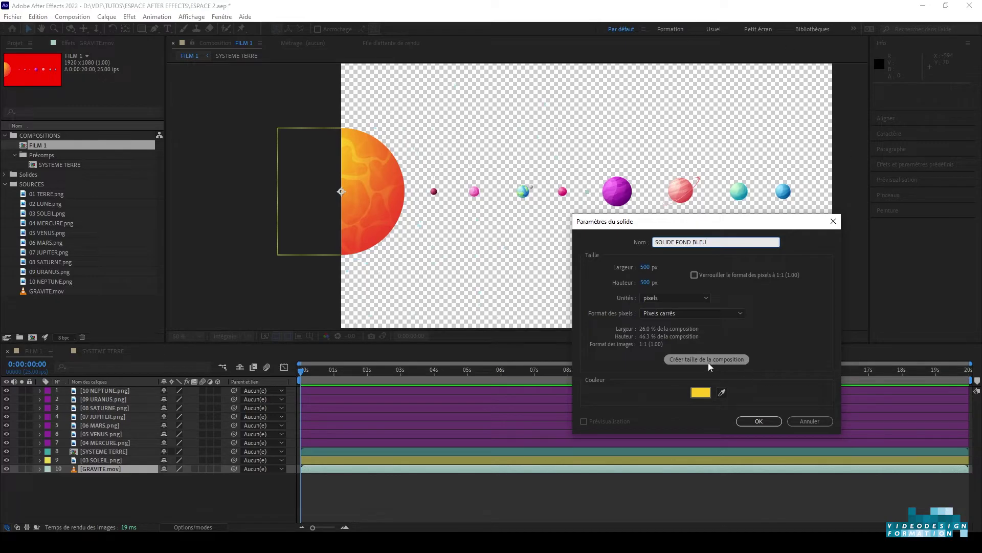
pyautogui.tripleClick(692, 360)
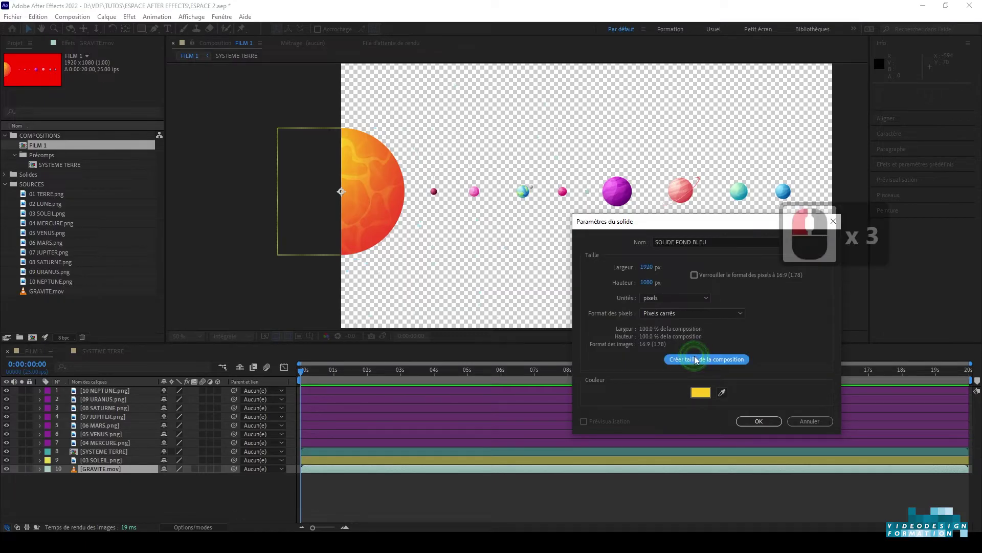
# Step: Set the new solid's colour to dark blue 000A54 and create the layer
pyautogui.click(700, 392)
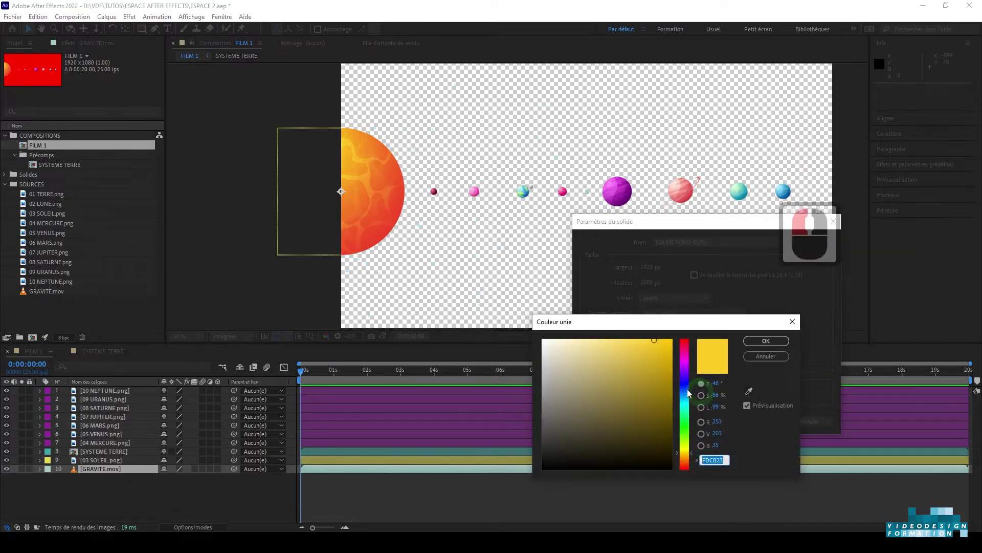
pyautogui.click(684, 382)
pyautogui.click(669, 427)
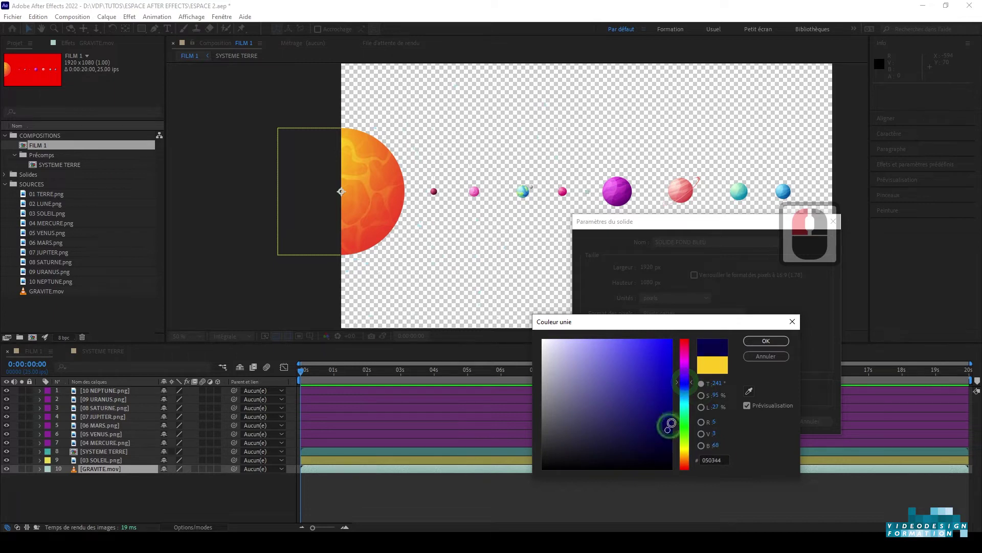
pyautogui.click(686, 383)
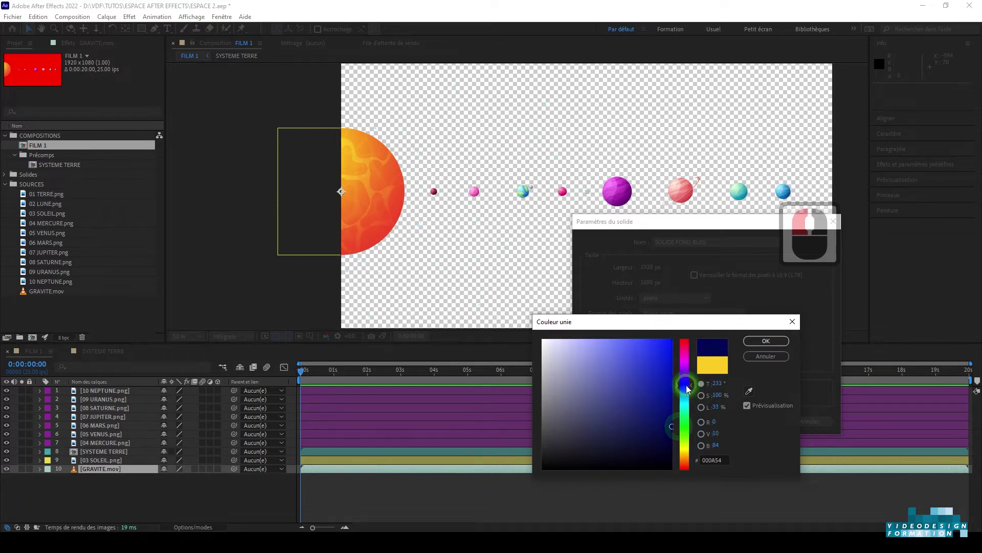
pyautogui.click(766, 341)
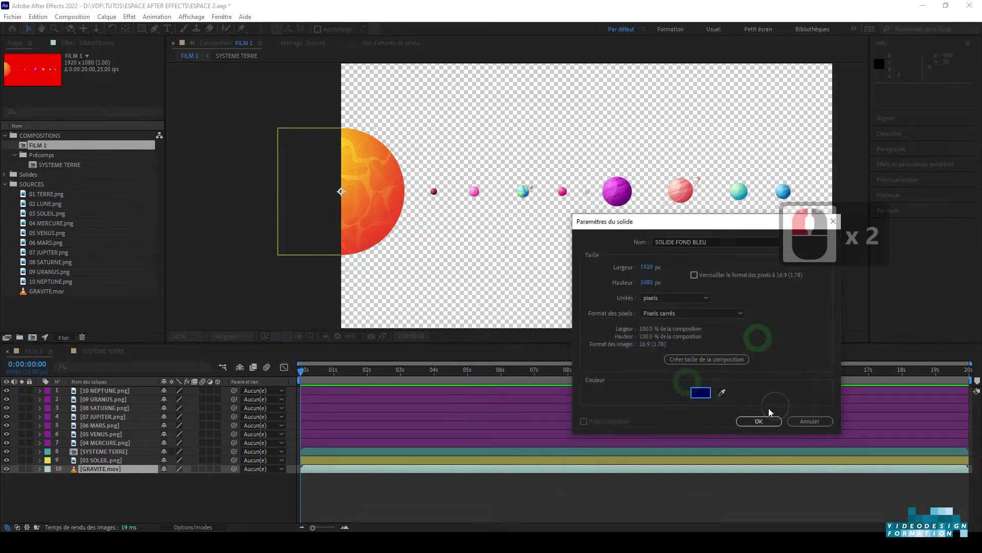
pyautogui.click(761, 417)
# Step: Move the FOND SOLIDE BLEU layer to the bottom of the layer stack, below GRAVITE.mov
pyautogui.press('F10')
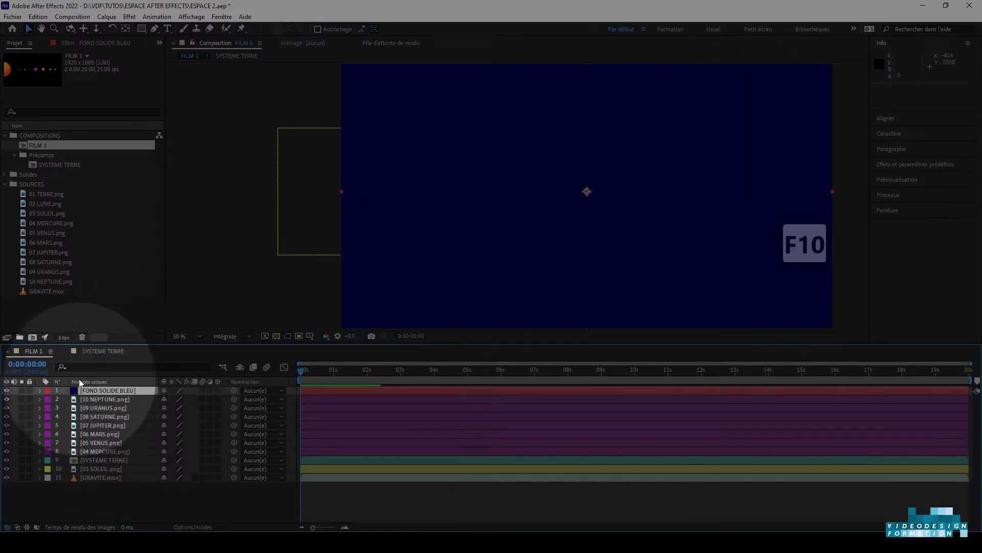
pyautogui.moveTo(96, 388); pyautogui.dragTo(99, 480)
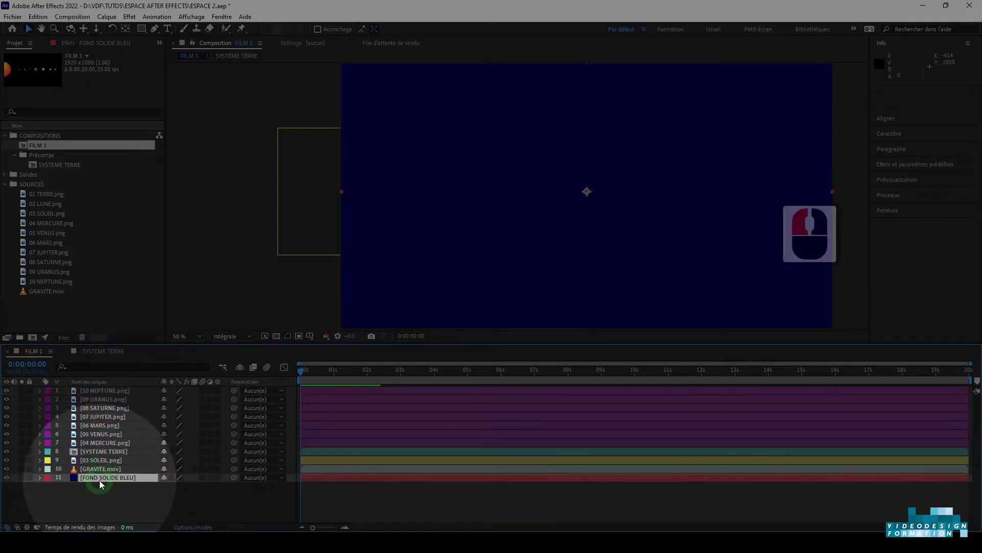
pyautogui.press('F10')
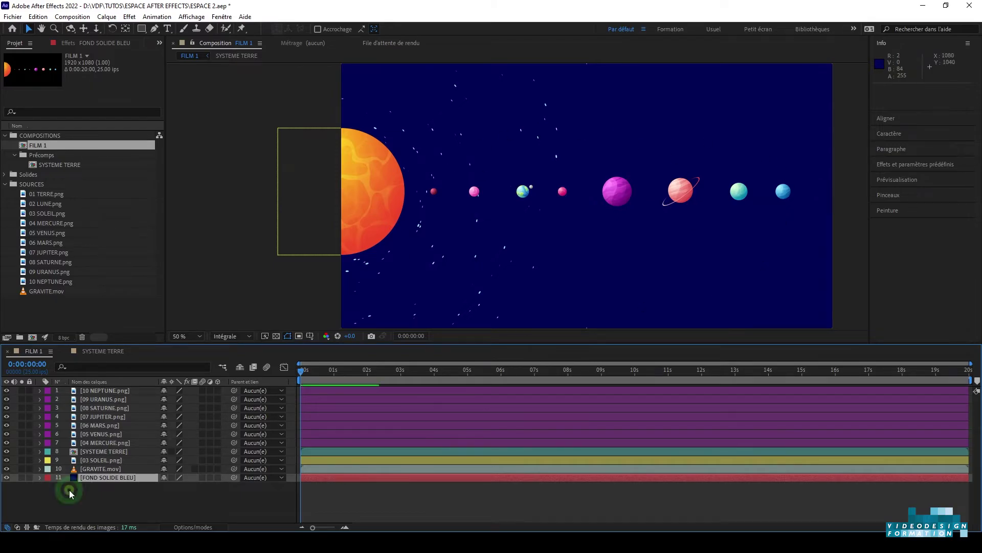
# Step: Darken the FOND SOLIDE BLEU layer's colour to 010023 in its solid settings
pyautogui.doubleClick(100, 478)
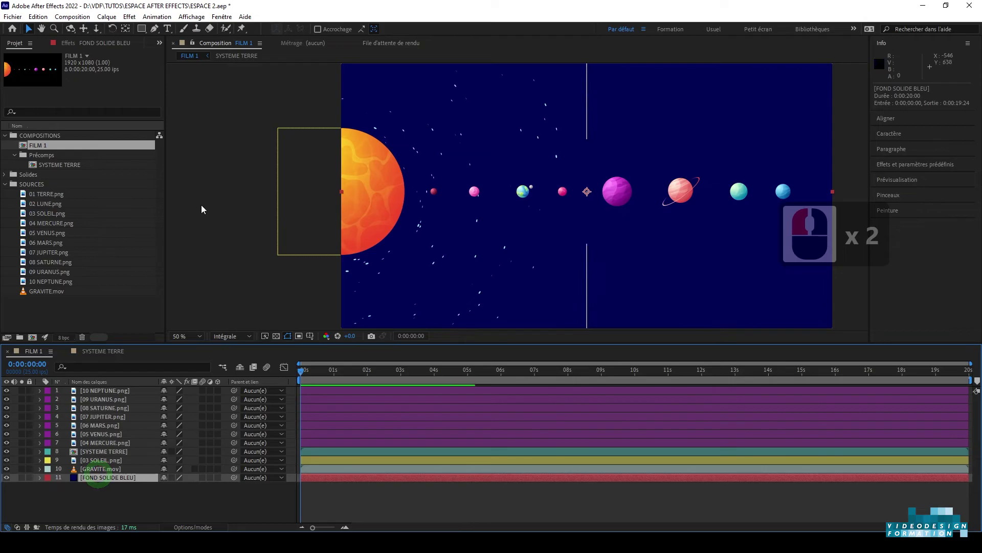
pyautogui.press('F10')
pyautogui.click(107, 17)
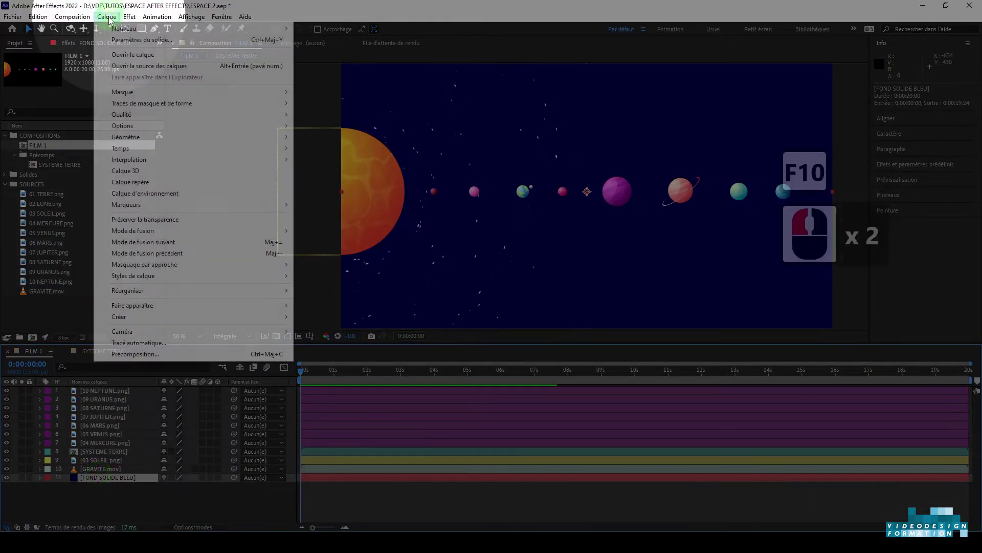
pyautogui.click(129, 40)
pyautogui.press('F10')
pyautogui.click(711, 393)
pyautogui.doubleClick(712, 392)
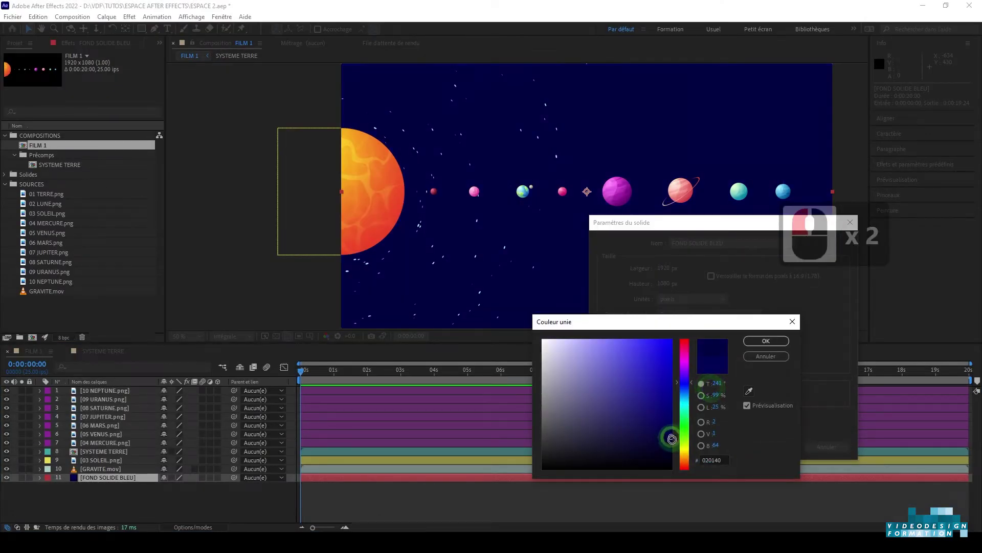
pyautogui.moveTo(672, 444); pyautogui.dragTo(672, 445)
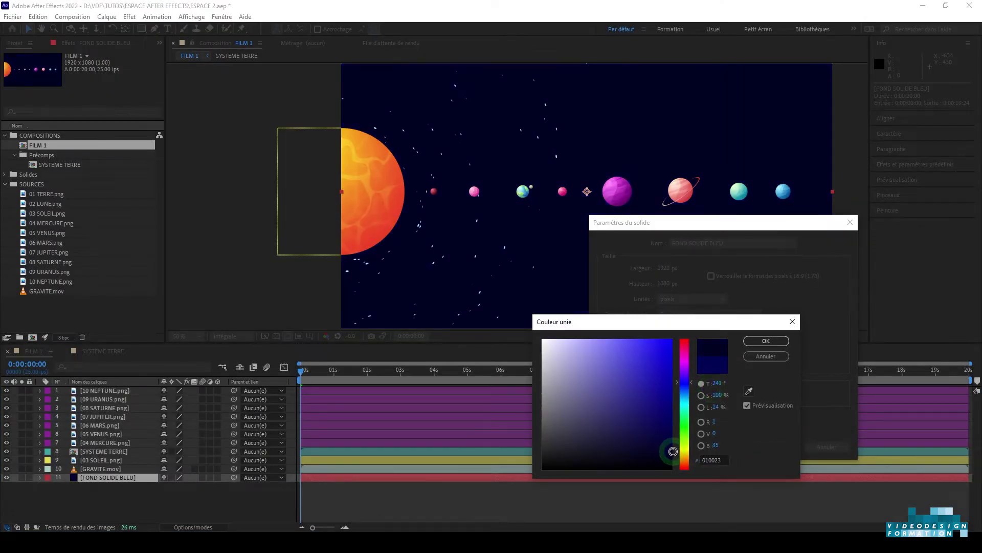
pyautogui.click(672, 450)
pyautogui.click(765, 342)
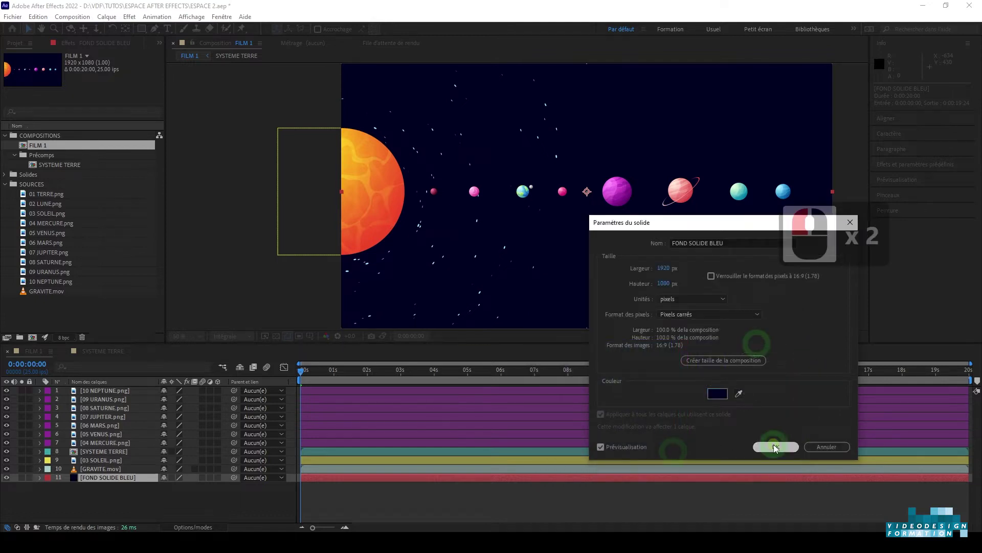
pyautogui.click(775, 447)
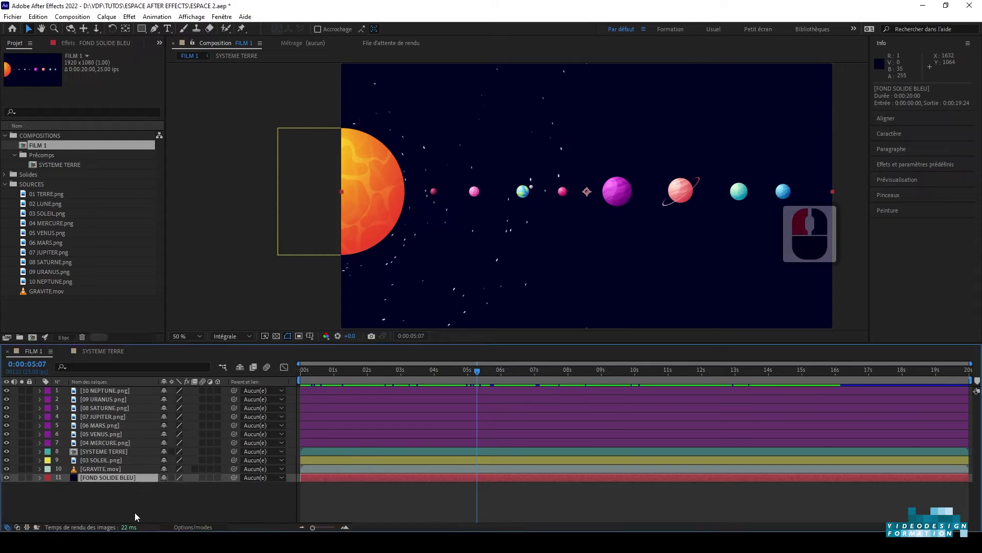
# Step: Start a new solid layer at the composition's size and set its colour to white FFFFFF
pyautogui.click(135, 513)
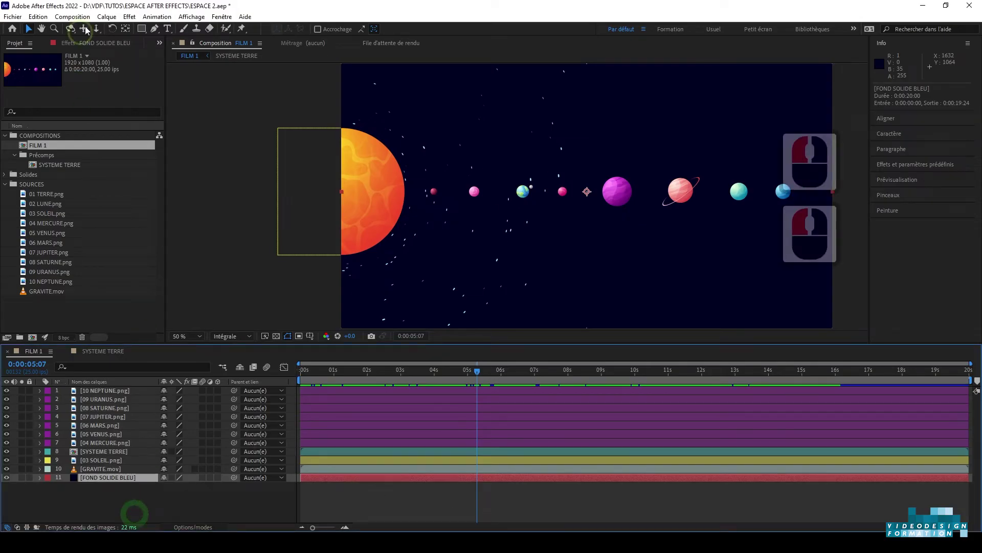
pyautogui.press('F10')
pyautogui.click(106, 17)
pyautogui.moveTo(283, 29)
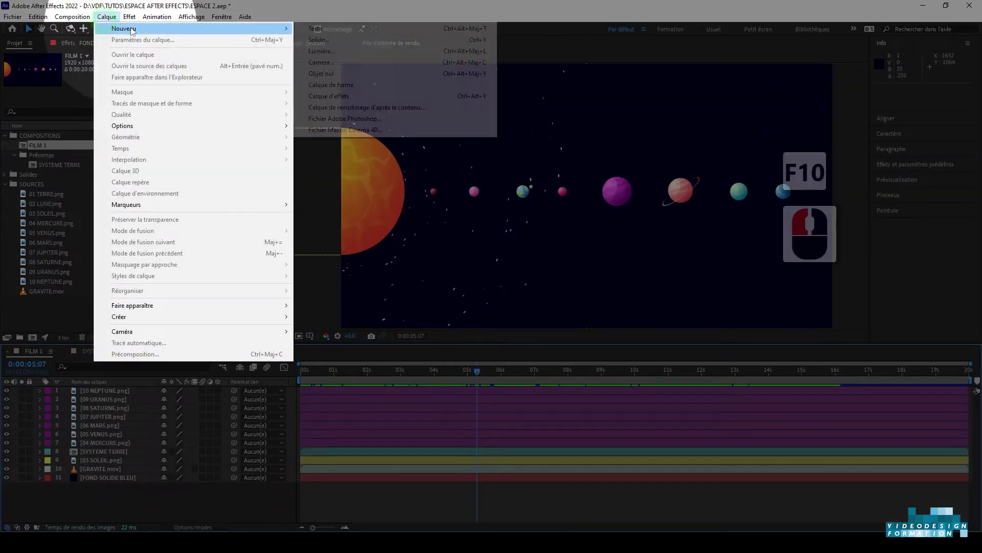
pyautogui.click(318, 39)
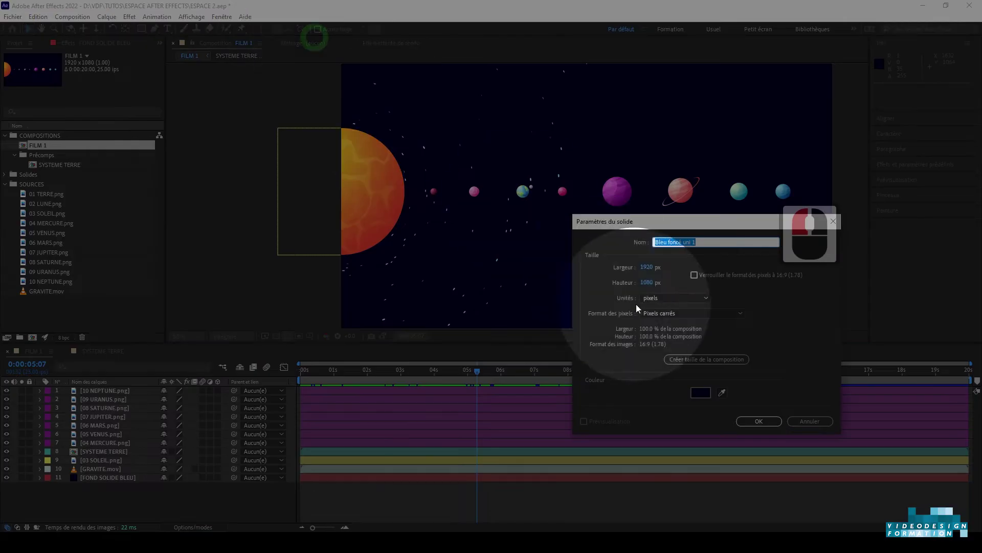
pyautogui.press('F10')
pyautogui.click(696, 393)
pyautogui.moveTo(548, 341); pyautogui.dragTo(512, 321)
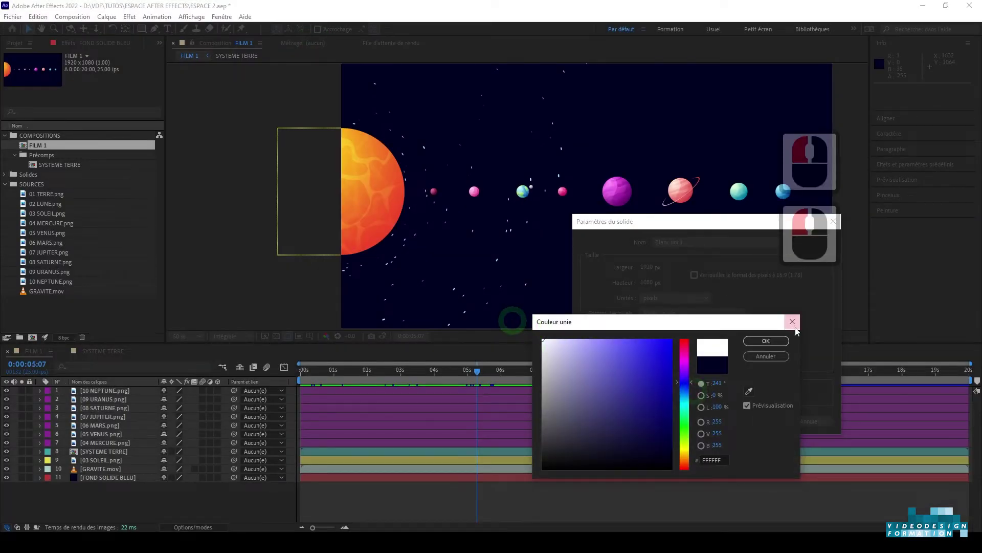
pyautogui.click(760, 340)
# Step: Name the new solid SOLIDE EFFET ETOILE, create it and place its layer between GRAVITE.mov and FOND SOLIDE BLEU
pyautogui.doubleClick(690, 242)
pyautogui.write('SOLIDE EFFET ETOILE')
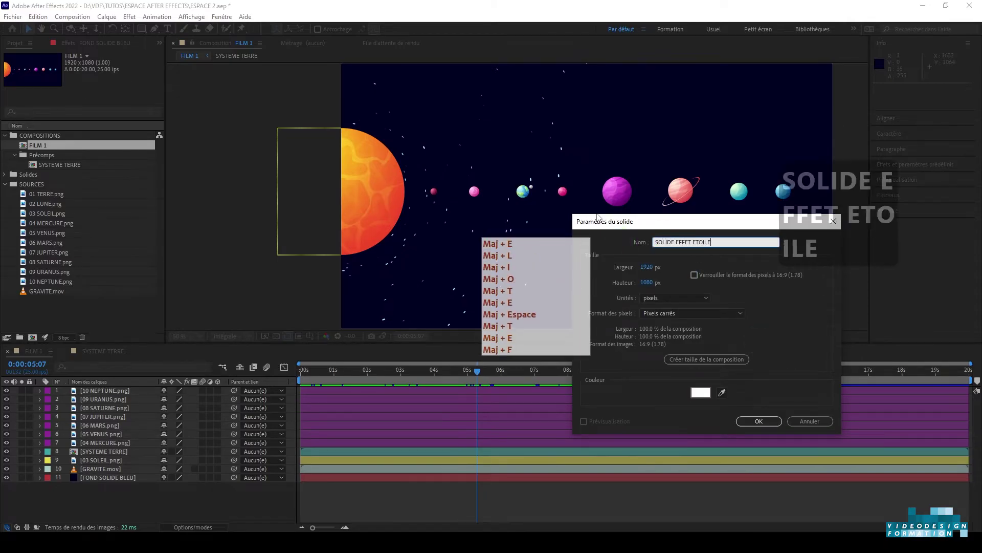
pyautogui.click(759, 421)
pyautogui.moveTo(112, 391); pyautogui.dragTo(115, 481)
# Step: Apply the CC Star Burst simulation effect to the SOLIDE EFFET ETOILE layer and preview its animation
pyautogui.press('F10')
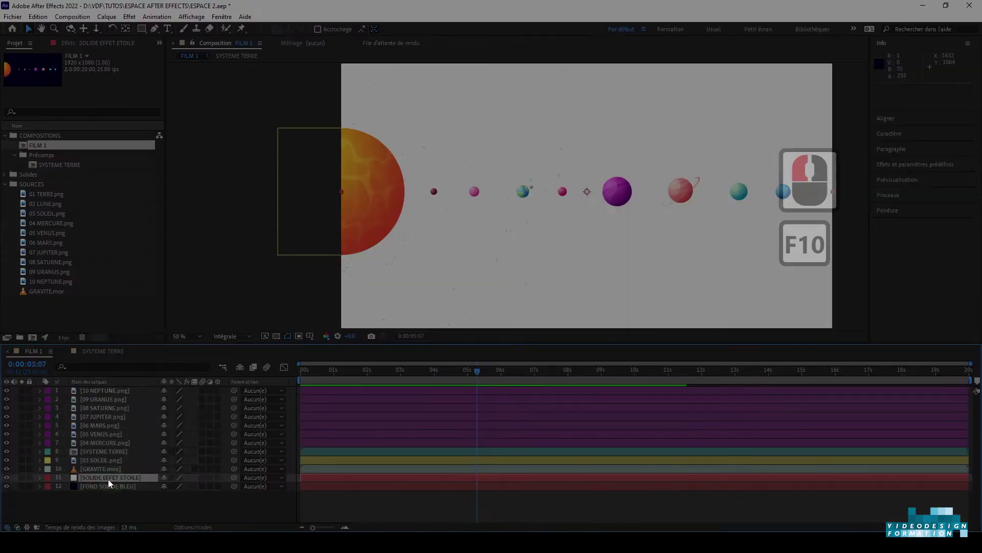
pyautogui.click(132, 17)
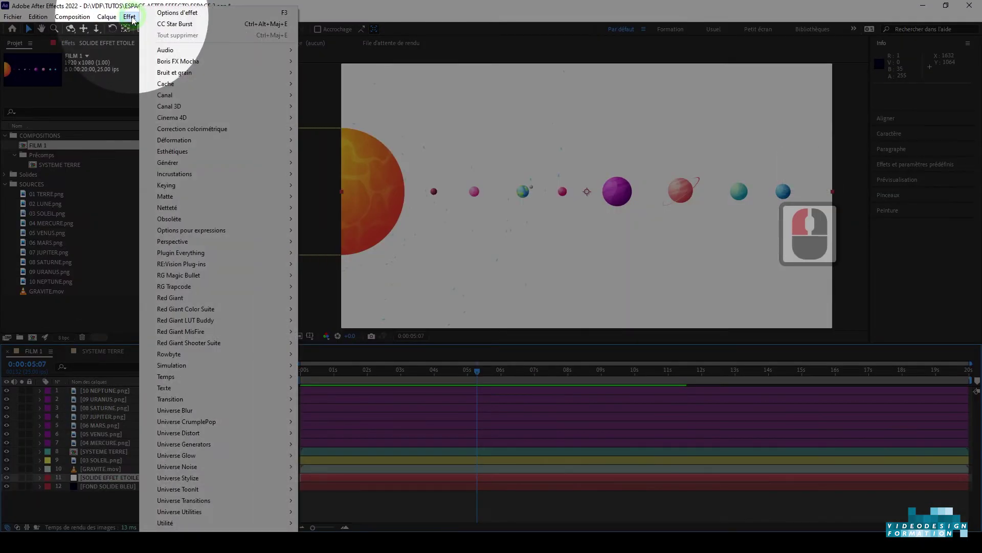
pyautogui.click(158, 366)
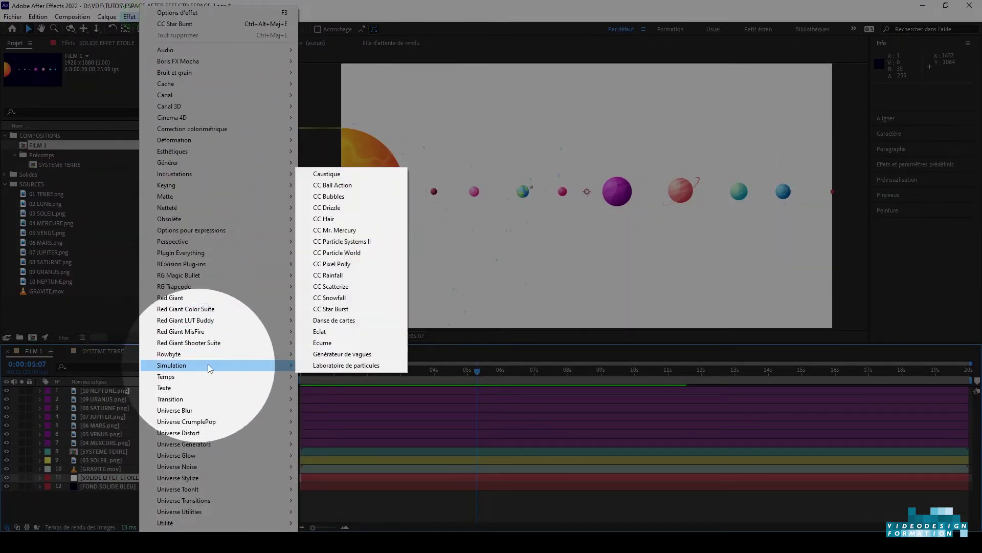
pyautogui.click(336, 309)
pyautogui.press('F10')
pyautogui.press('space')
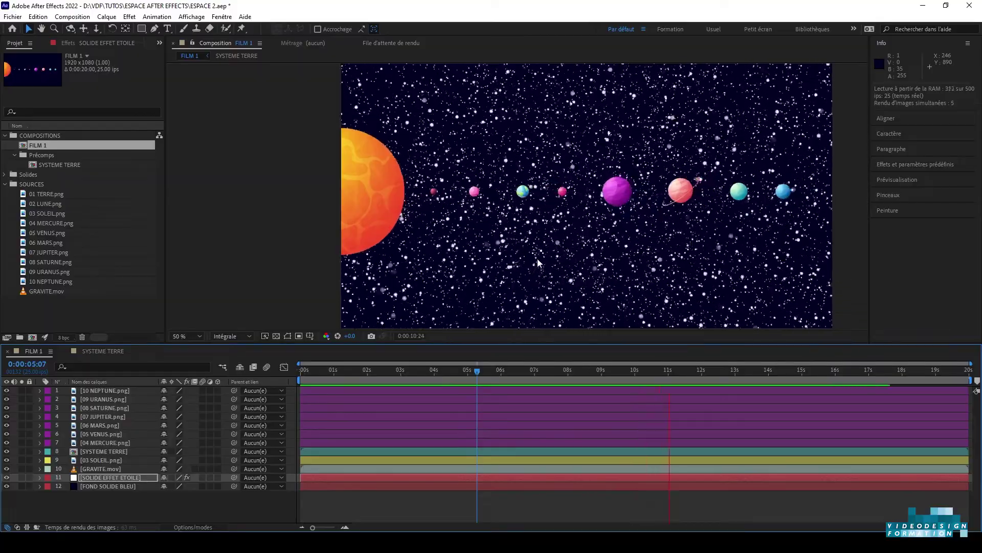
pyautogui.press('space')
# Step: Try to shift the SOLIDE EFFET ETOILE layer within the composition frame, and undo the move
pyautogui.moveTo(505, 155); pyautogui.dragTo(553, 182)
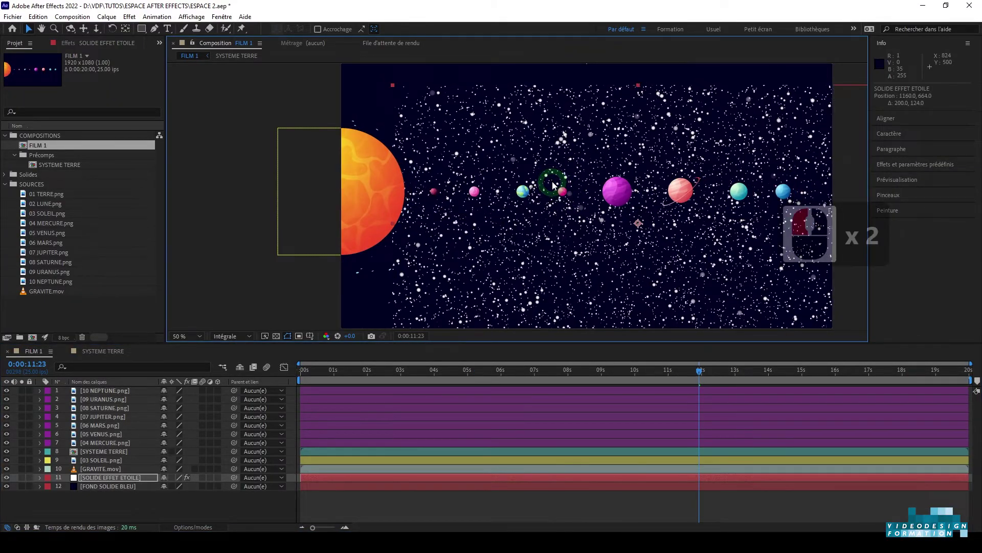
pyautogui.hotkey('ctrl', 'z')
# Step: Set the CC Star Burst effect's Scatter to 215 and its Speed to 0
pyautogui.press('F10')
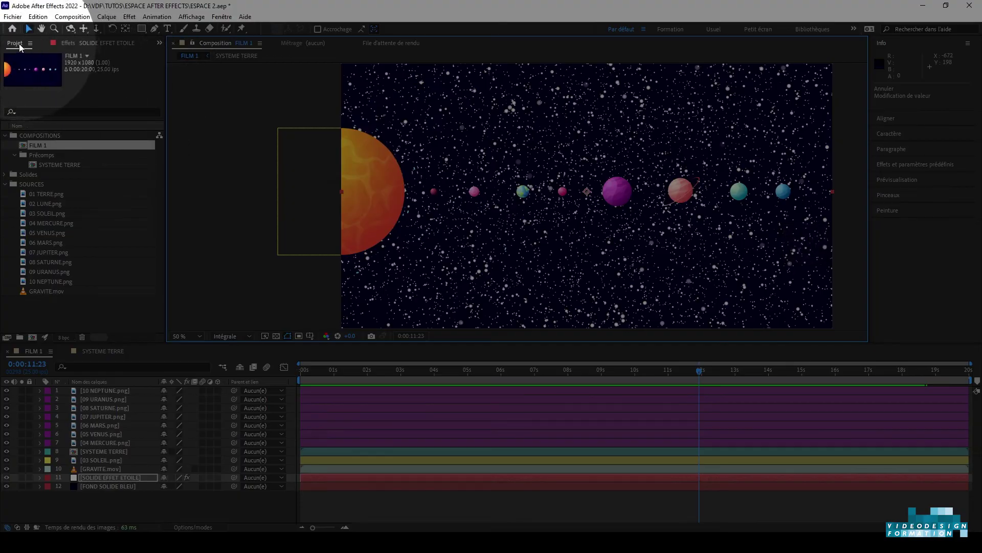
pyautogui.click(83, 44)
pyautogui.moveTo(96, 74); pyautogui.dragTo(152, 72)
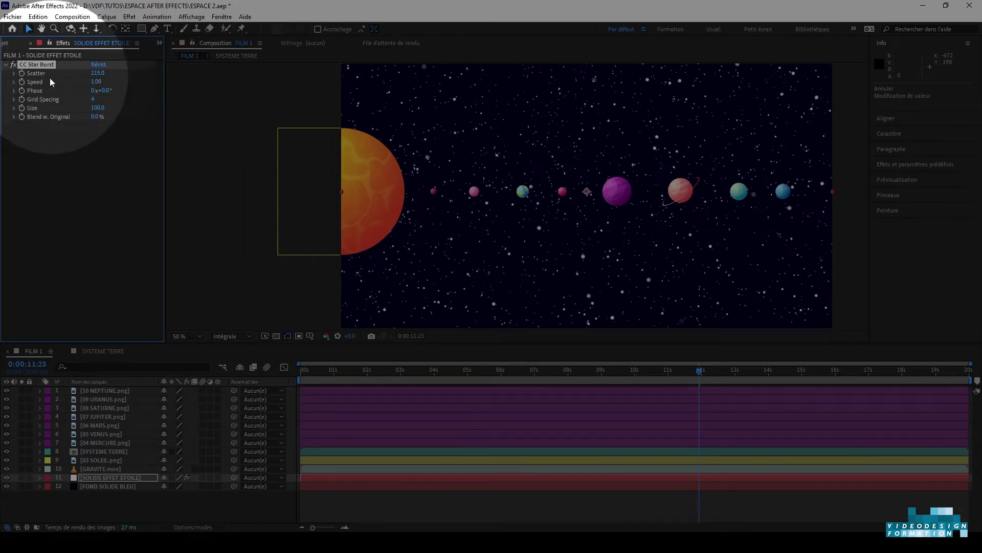
pyautogui.click(97, 83)
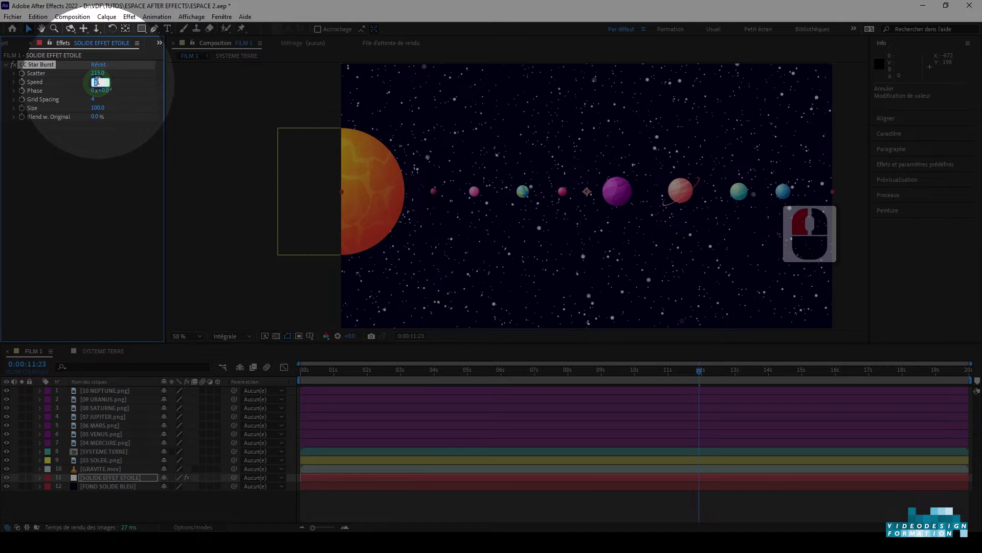
pyautogui.write('0')
pyautogui.press('Return')
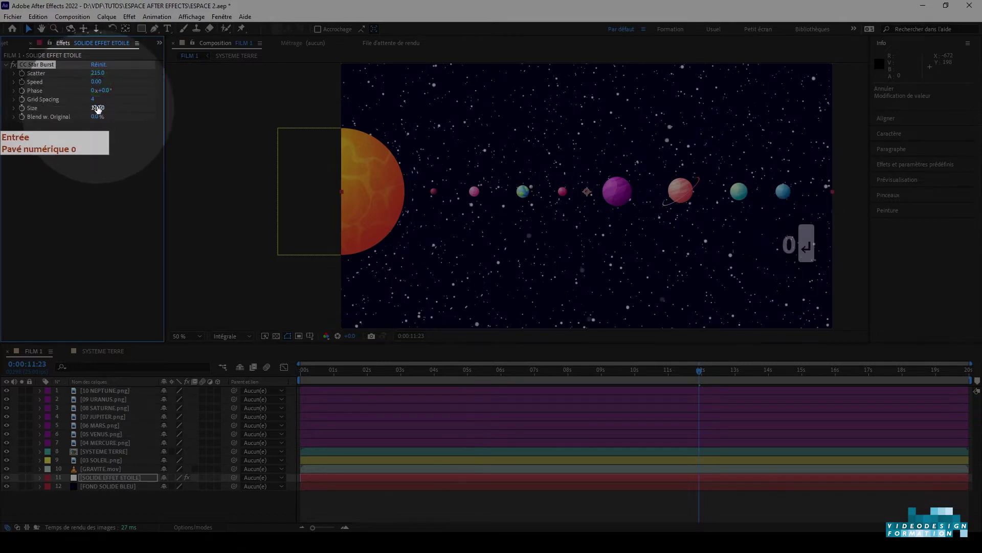
# Step: Reduce the Size of the CC Star Burst stars to 38
pyautogui.press('F10')
pyautogui.click(98, 107)
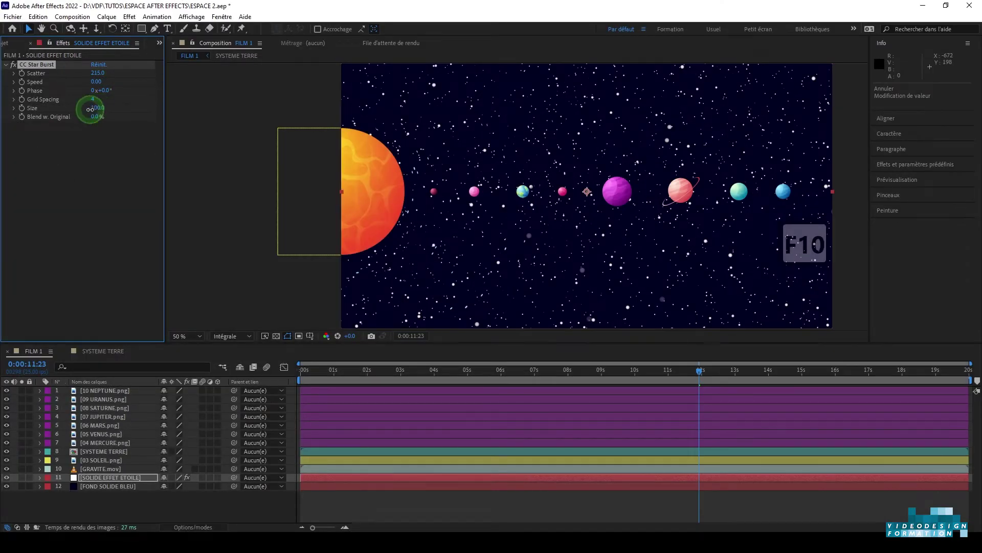
pyautogui.moveTo(80, 110); pyautogui.dragTo(74, 110)
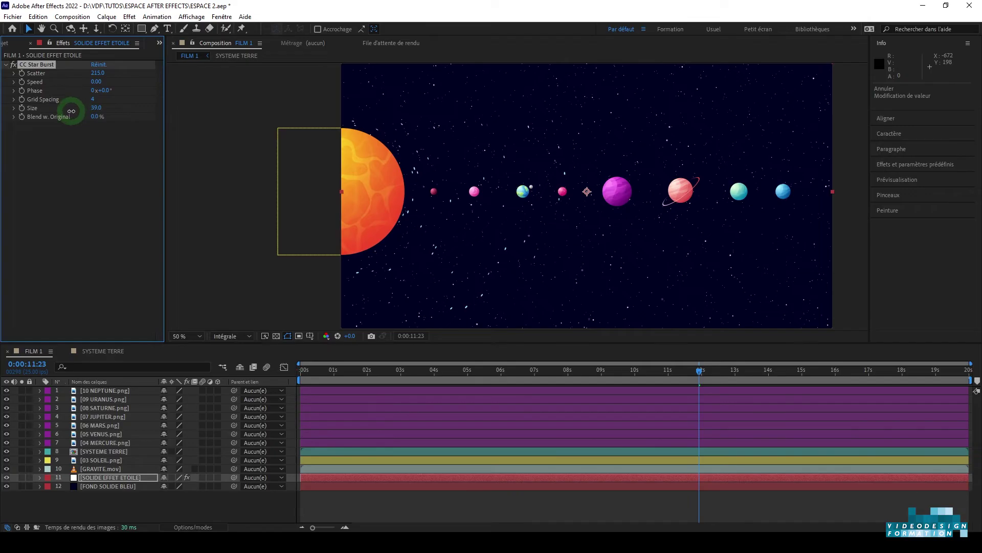
pyautogui.moveTo(71, 112); pyautogui.dragTo(72, 112)
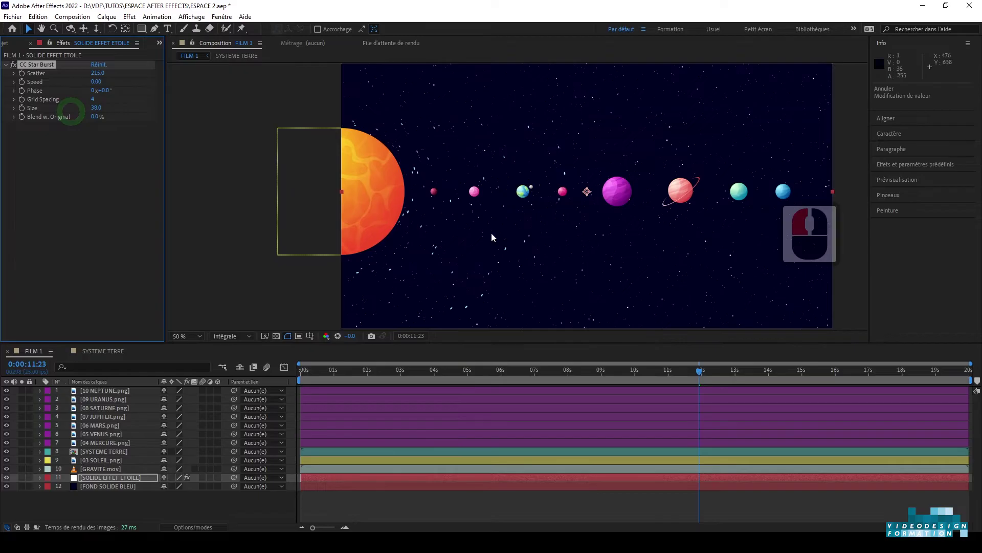
pyautogui.click(631, 542)
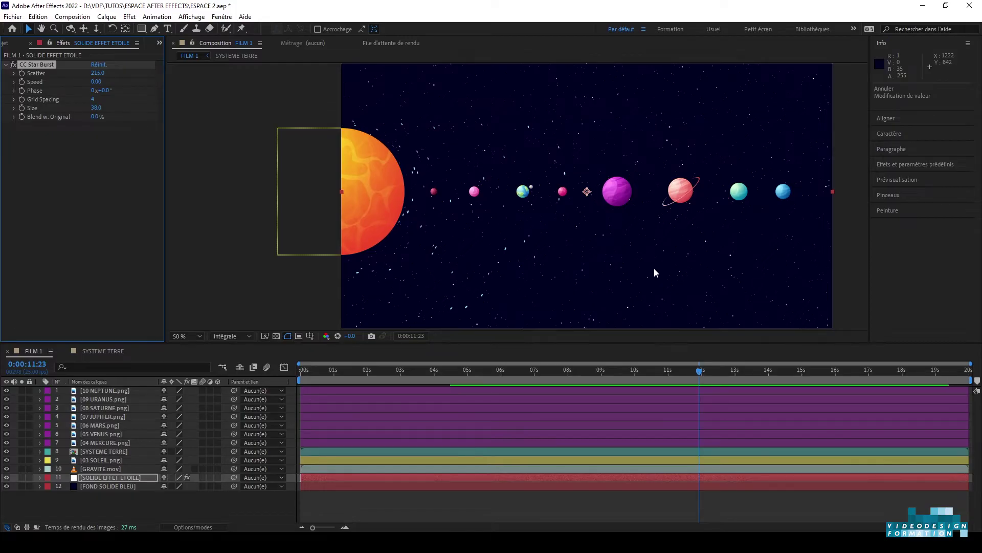
# Step: Start a new solid, sample the background's dark blue for it and lighten that colour to 0E0C4B
pyautogui.press('F10')
pyautogui.click(106, 16)
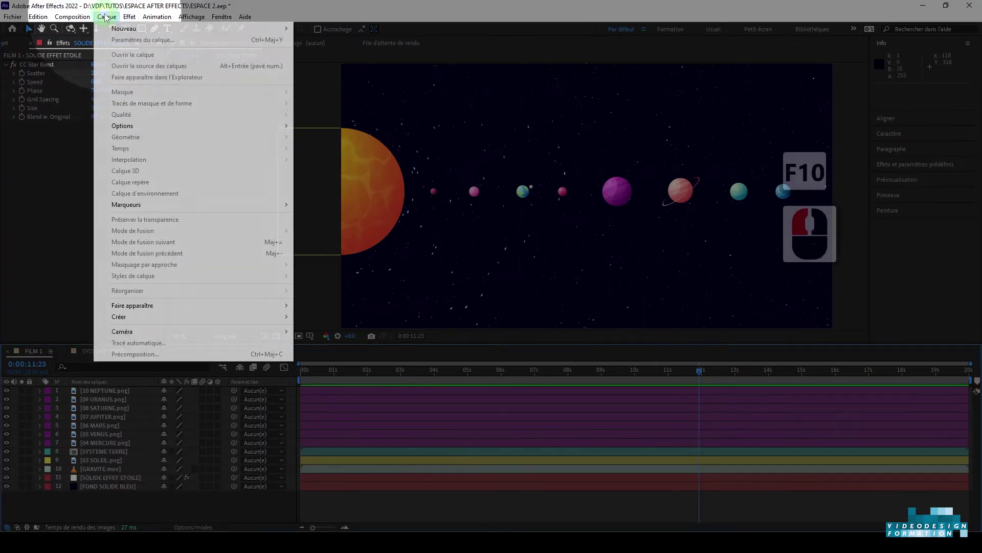
pyautogui.moveTo(153, 28)
pyautogui.click(319, 40)
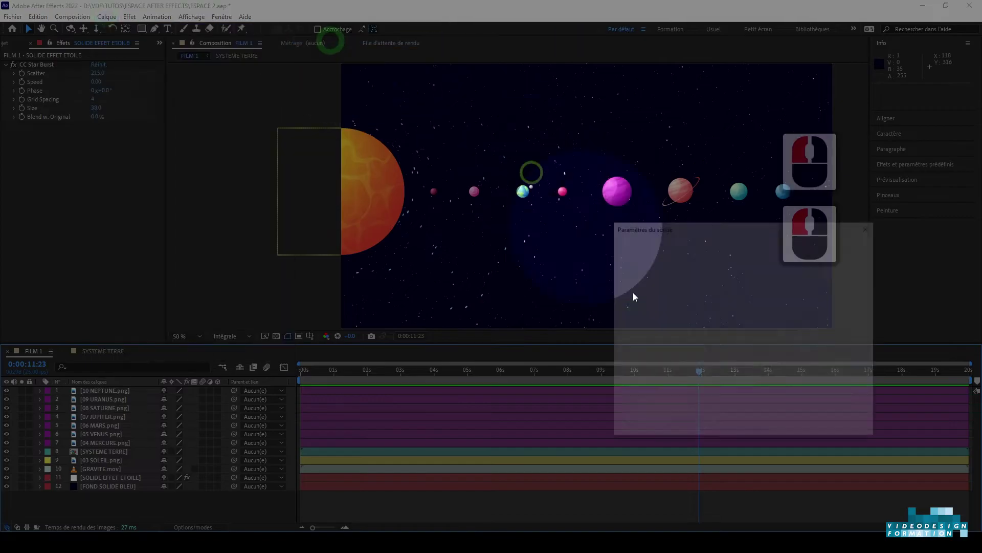
pyautogui.press('F10')
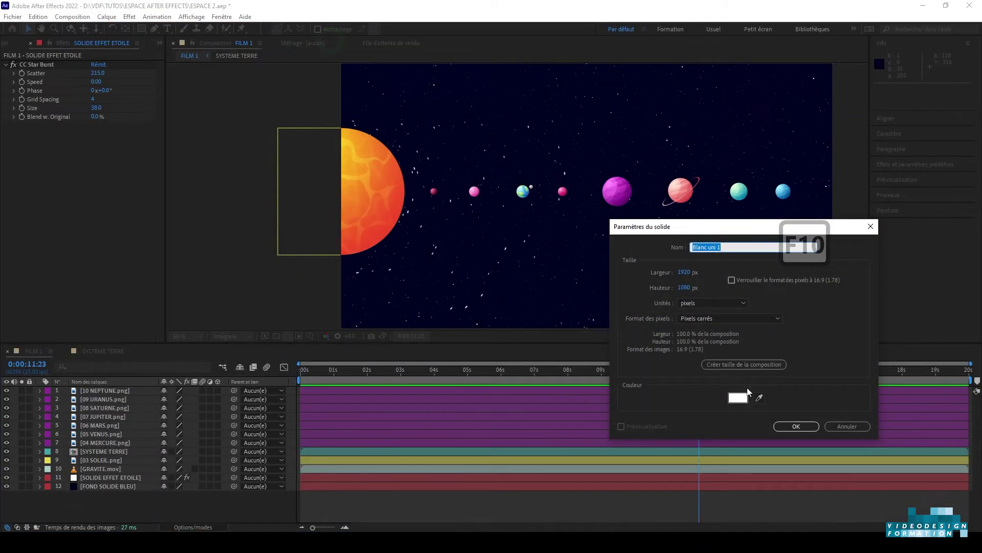
pyautogui.click(759, 399)
pyautogui.click(573, 241)
pyautogui.click(738, 397)
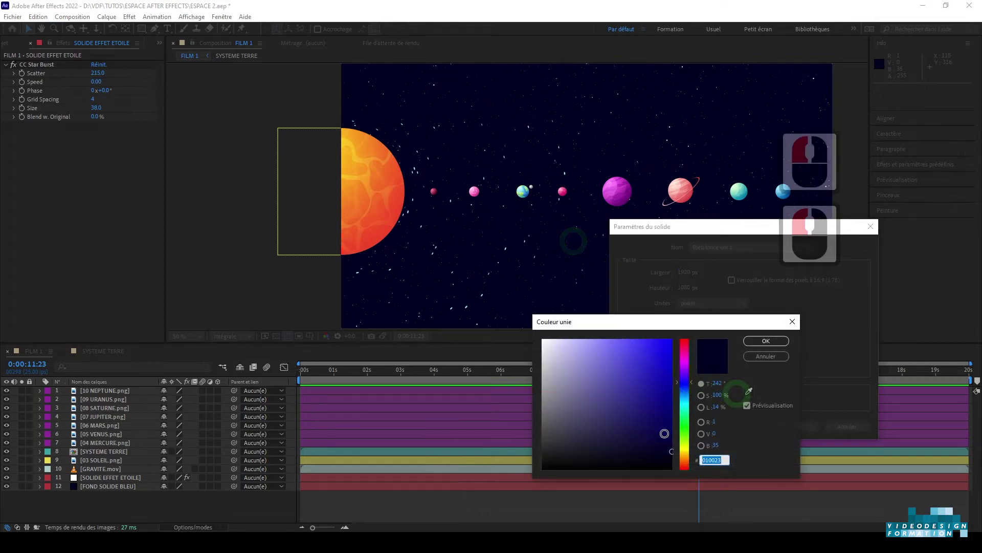
pyautogui.moveTo(669, 453); pyautogui.dragTo(652, 431)
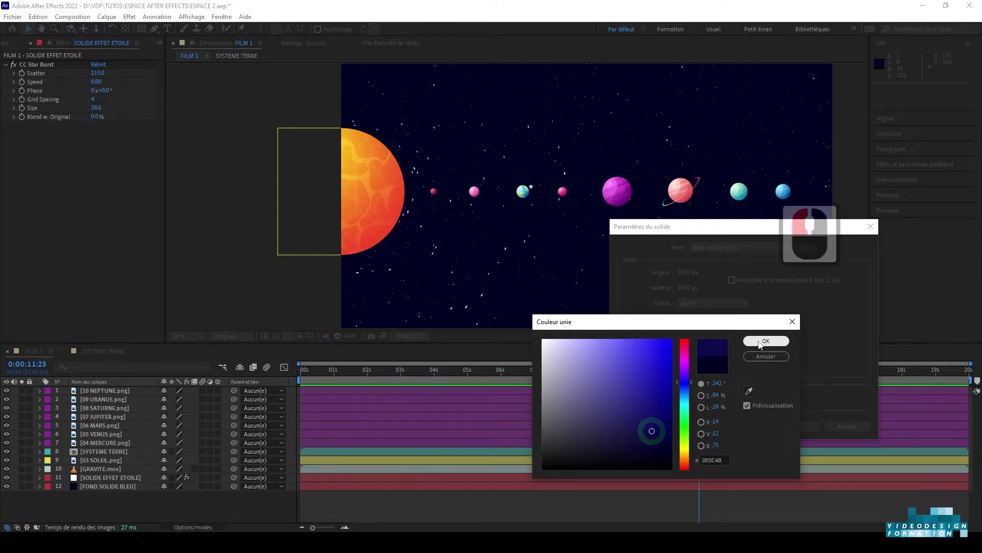
pyautogui.click(762, 342)
# Step: Name the new solid FOND MASQUE, create it and place its layer between SOLIDE EFFET ETOILE and FOND SOLIDE BLEU
pyautogui.doubleClick(741, 246)
pyautogui.write('FOND MASQUE')
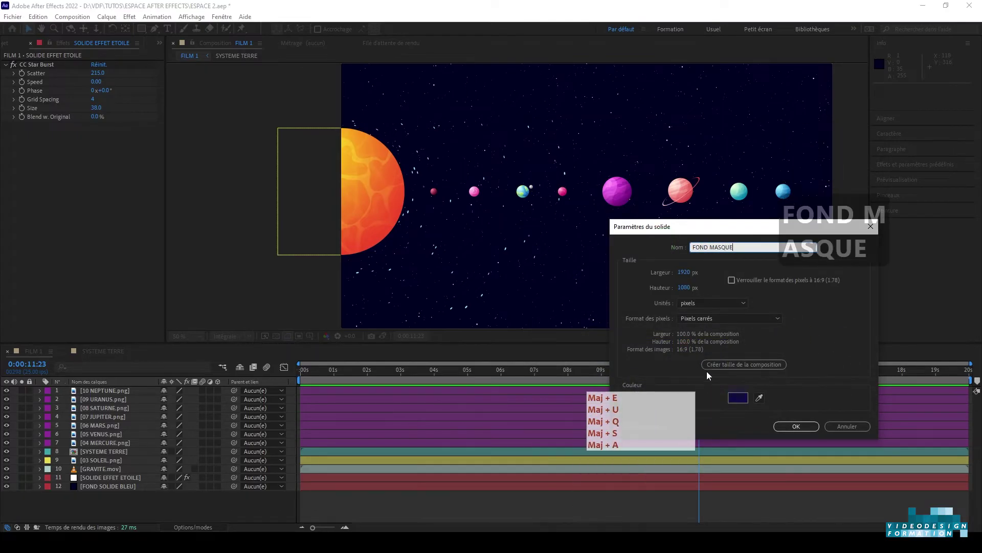
pyautogui.click(817, 425)
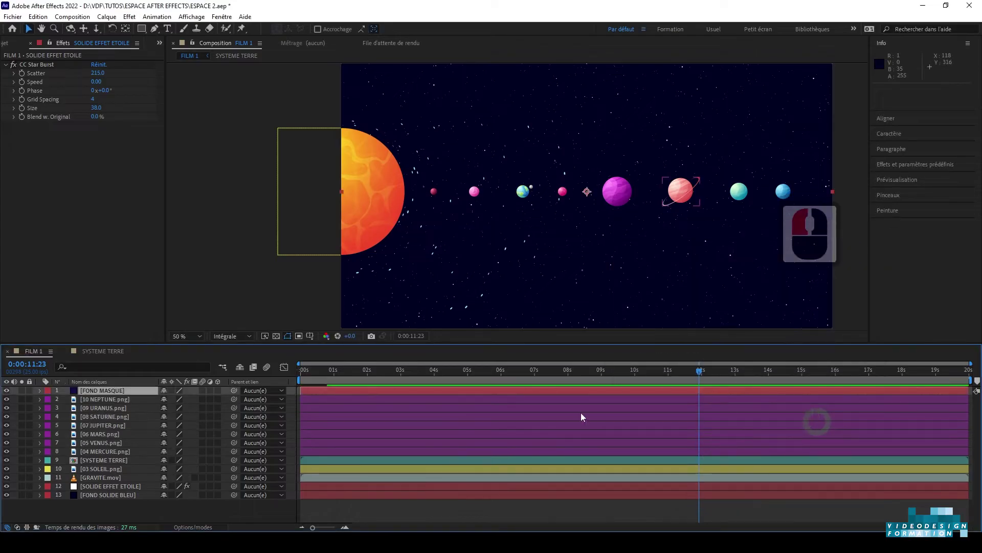
pyautogui.click(131, 391)
pyautogui.moveTo(131, 390); pyautogui.dragTo(130, 486)
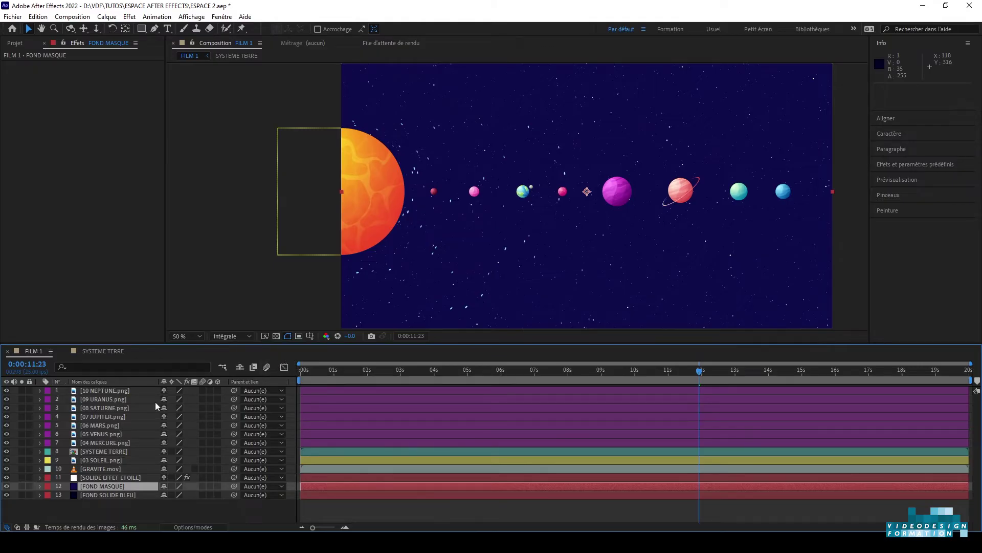
# Step: Select the FOND MASQUE layer and activate the Pen tool with the RotoBézier option enabled
pyautogui.doubleClick(88, 499)
pyautogui.click(89, 500)
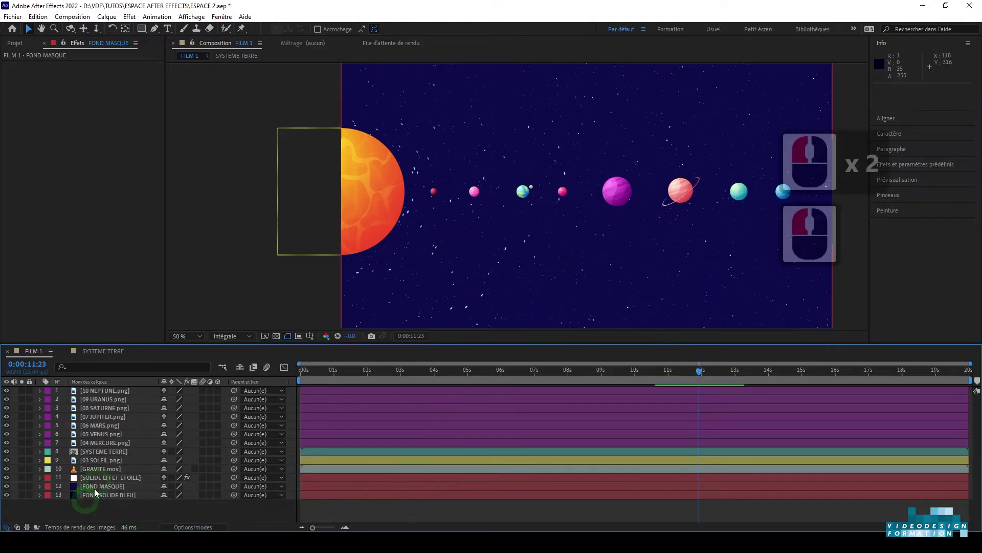
pyautogui.click(94, 488)
pyautogui.press('F10')
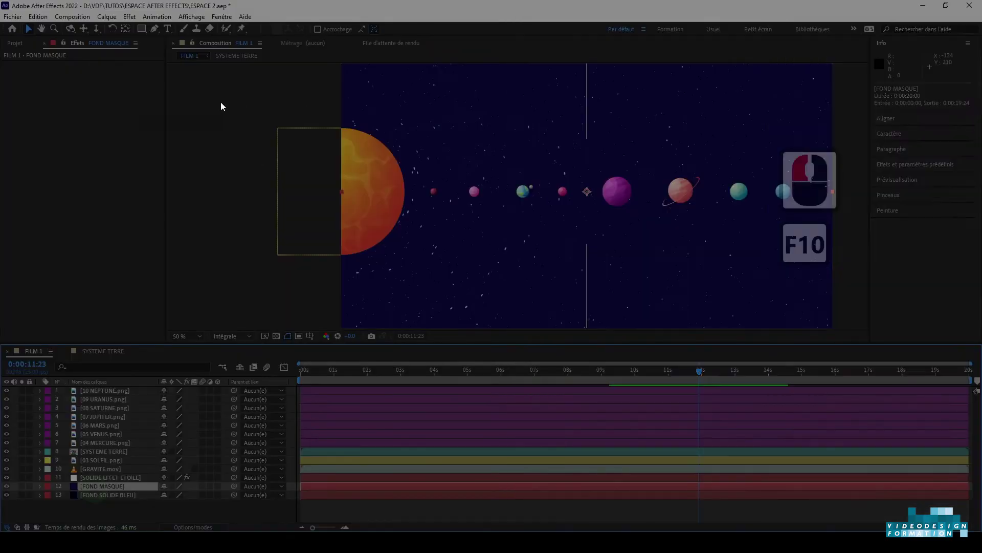
pyautogui.click(153, 29)
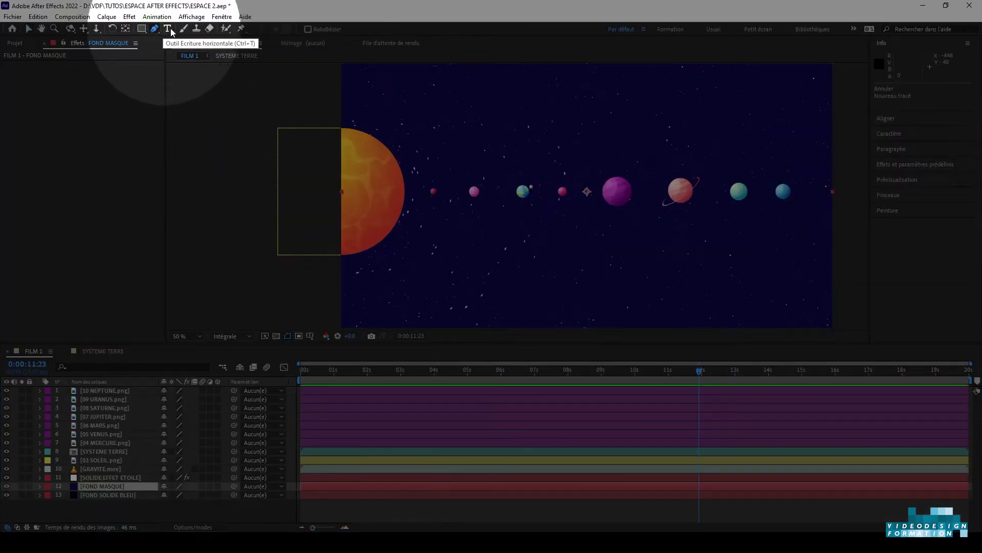
pyautogui.click(307, 29)
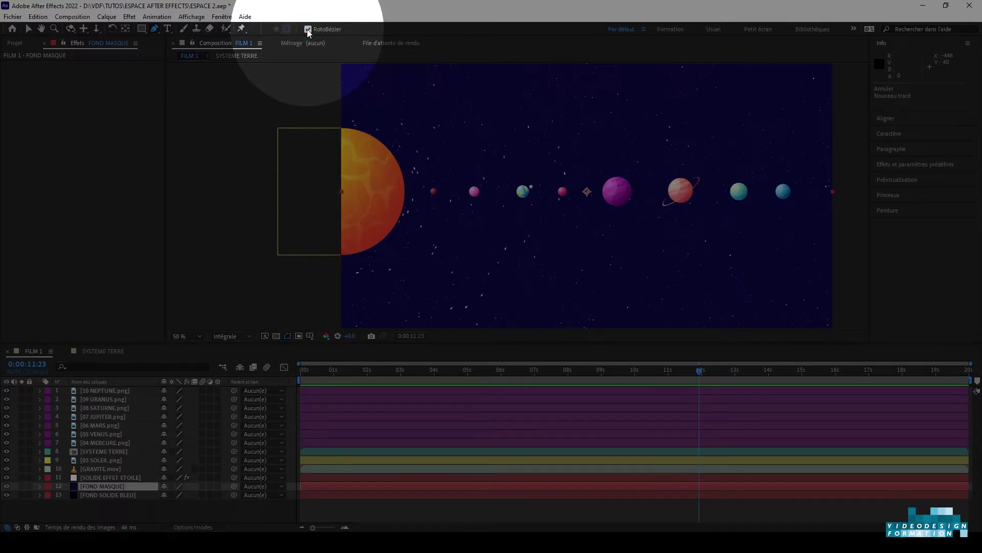
pyautogui.press('F10')
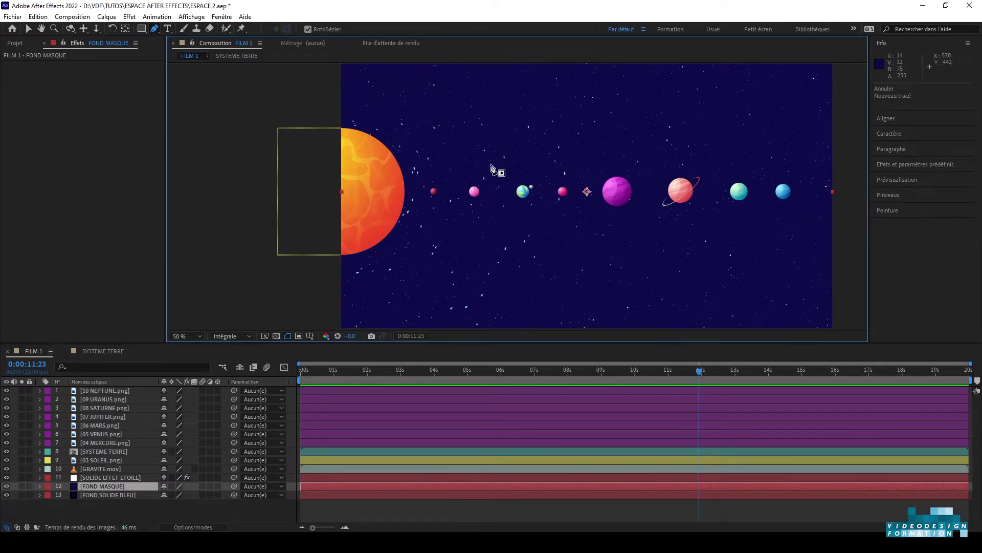
# Step: Draw a closed three-point rounded mask around Earth and Mars on the FOND MASQUE layer and lower its upper vertex slightly
pyautogui.click(521, 117)
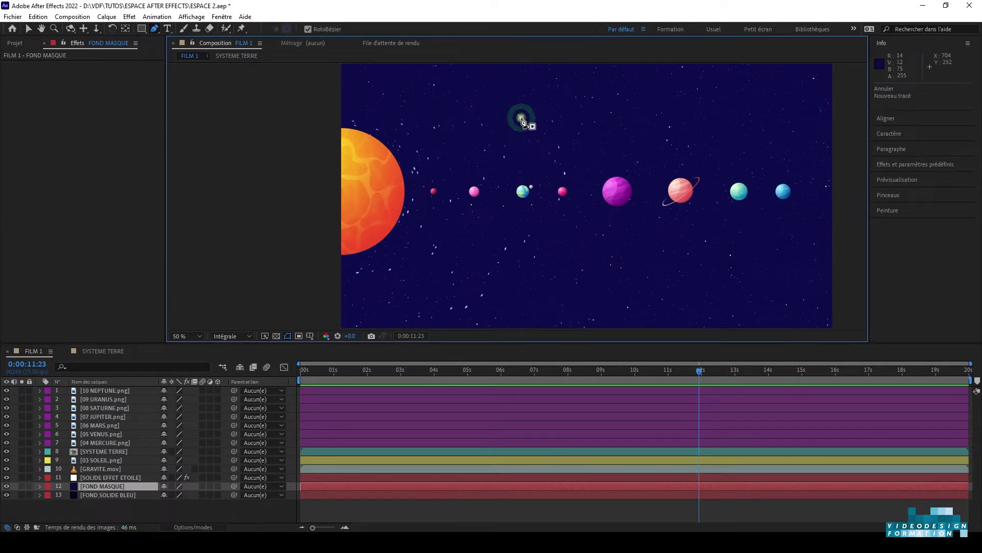
pyautogui.click(471, 262)
pyautogui.click(600, 232)
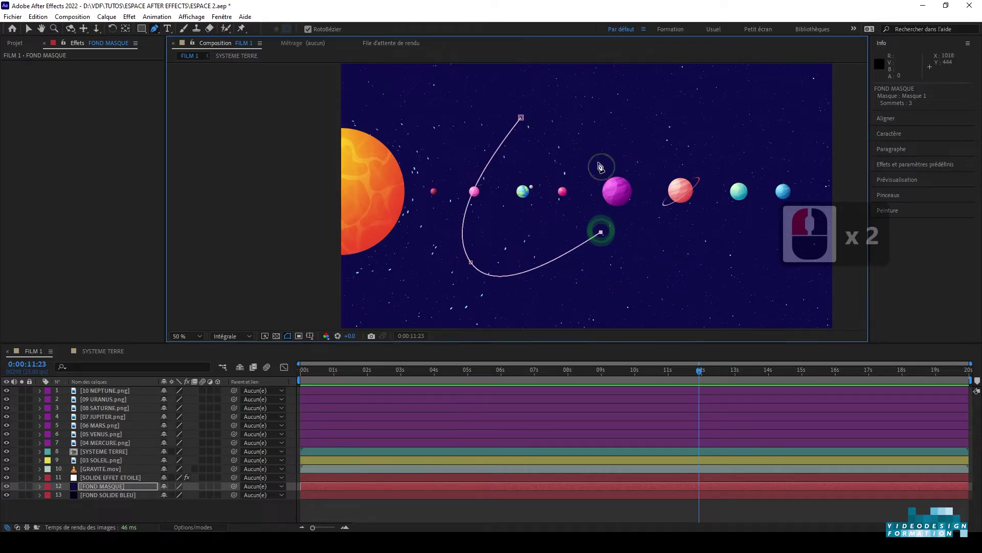
pyautogui.click(521, 118)
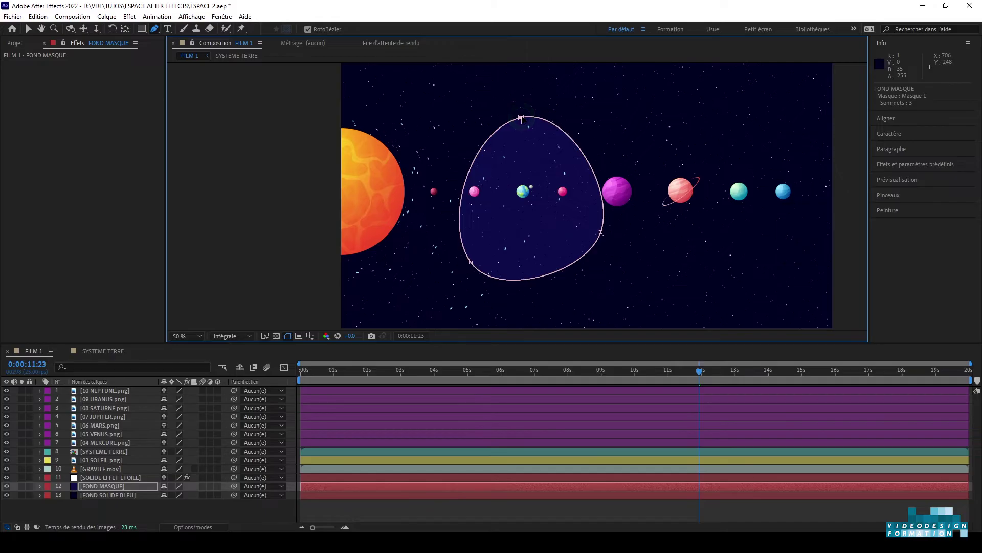
pyautogui.moveTo(521, 118); pyautogui.dragTo(515, 145)
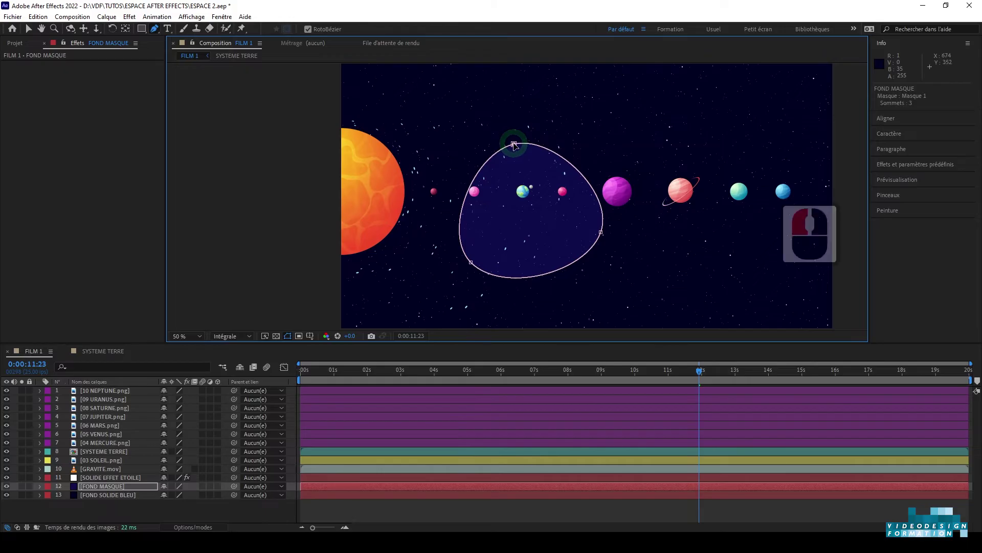
# Step: Expand the masks of the FOND MASQUE layer and delete Masque 1
pyautogui.press('F10')
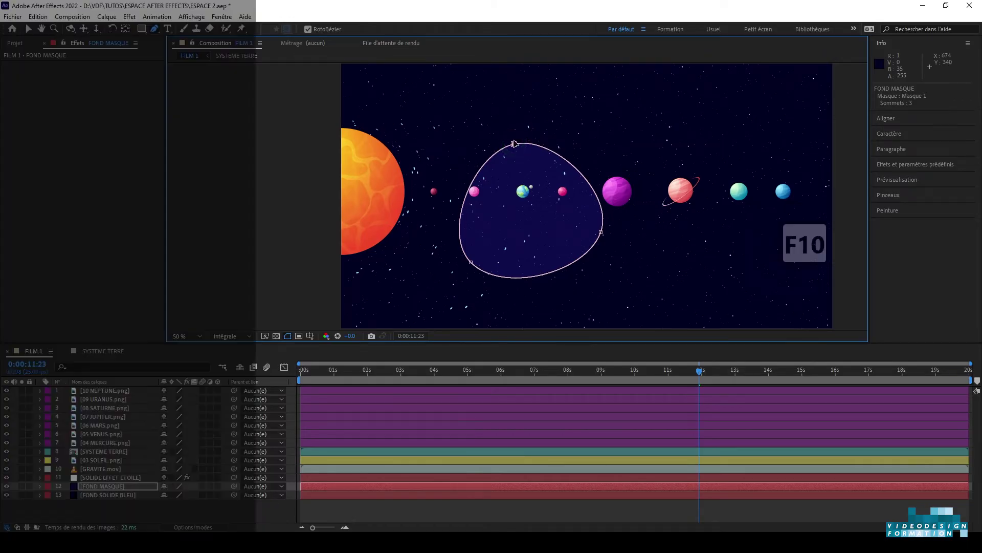
pyautogui.doubleClick(40, 486)
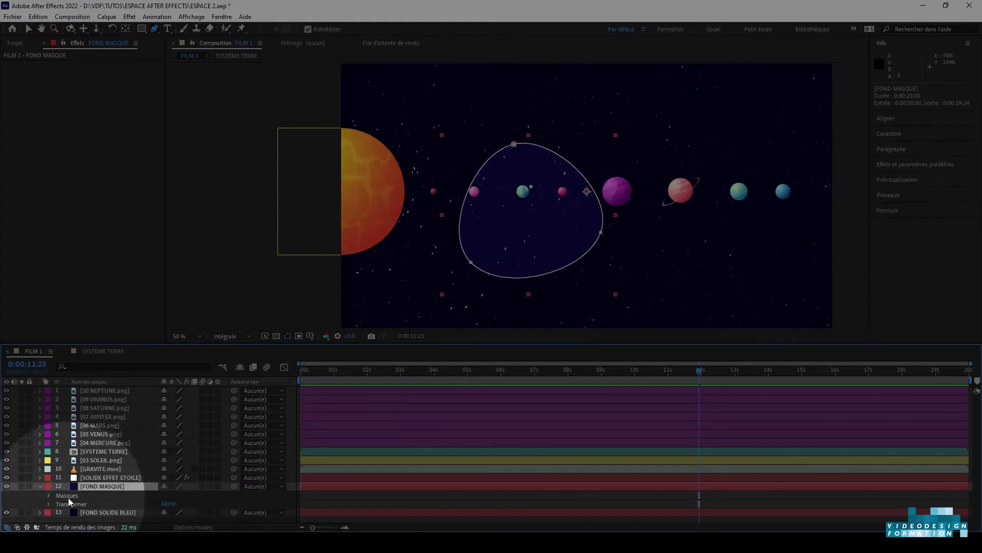
pyautogui.click(71, 496)
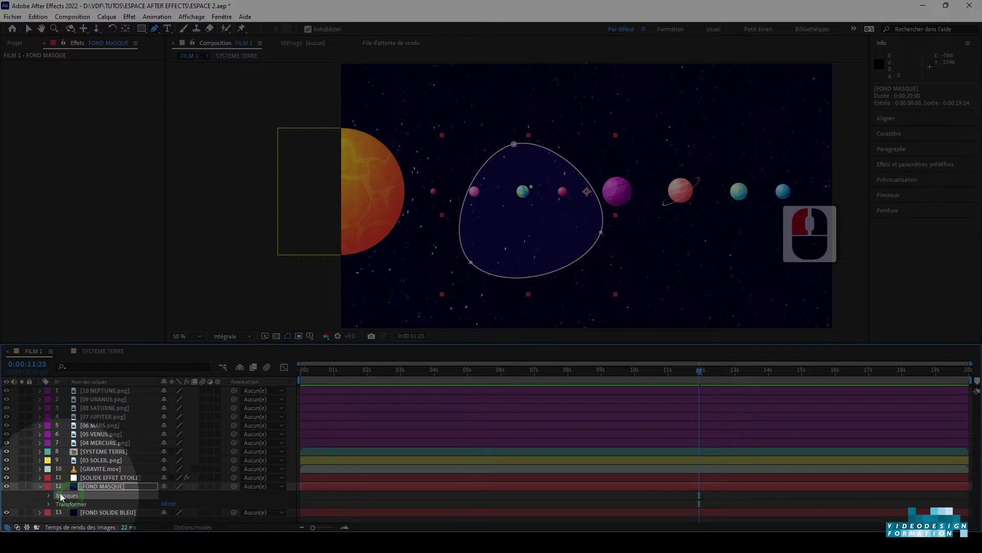
pyautogui.click(47, 496)
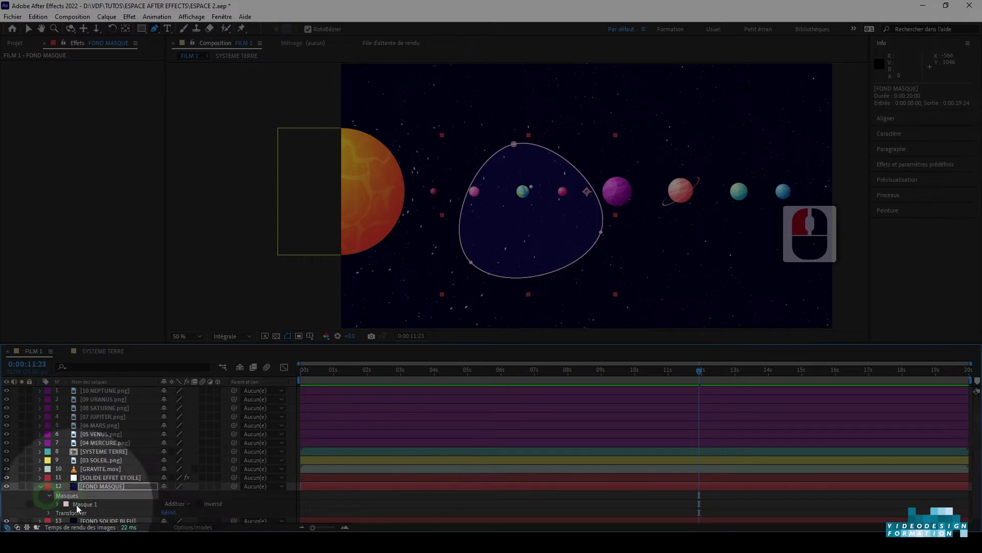
pyautogui.click(77, 505)
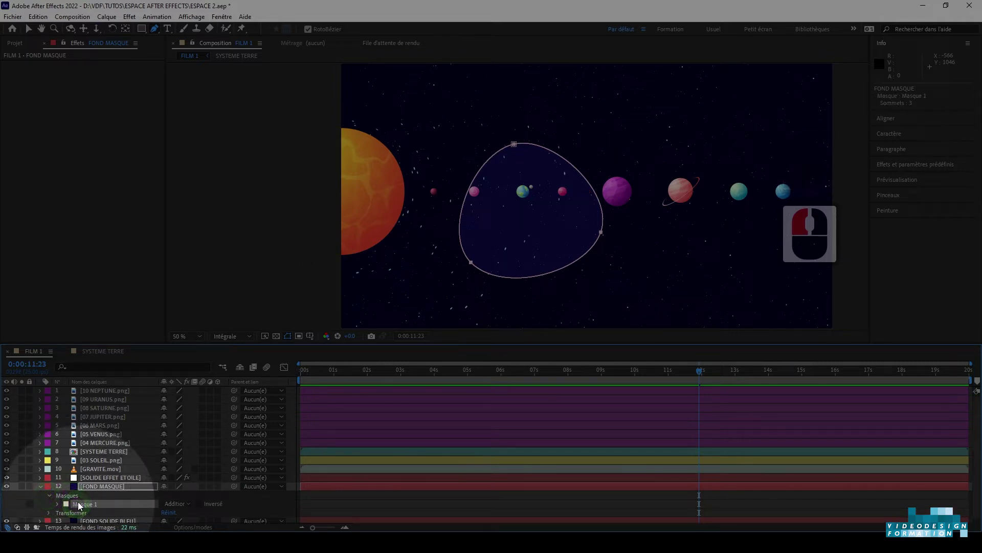
pyautogui.press('BackSpace')
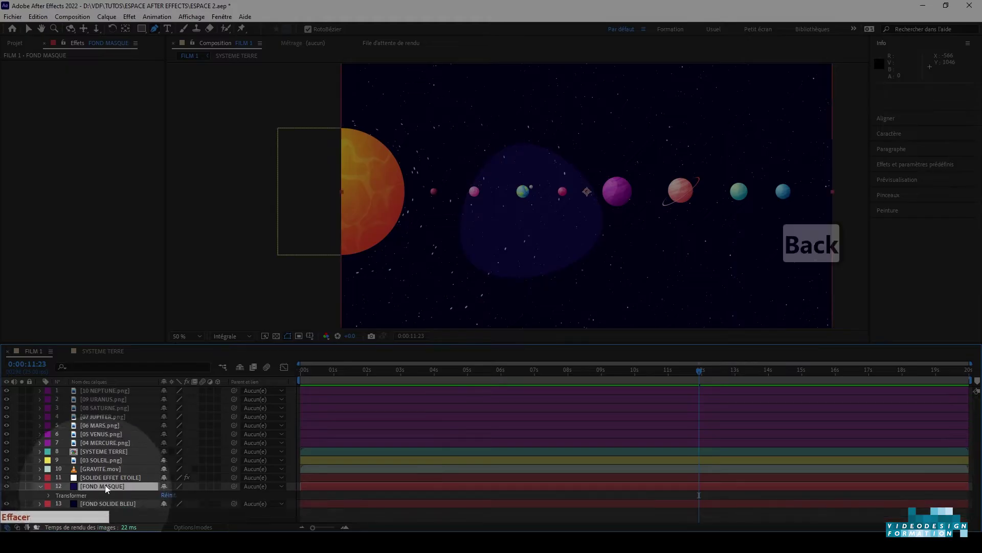
pyautogui.press('F10')
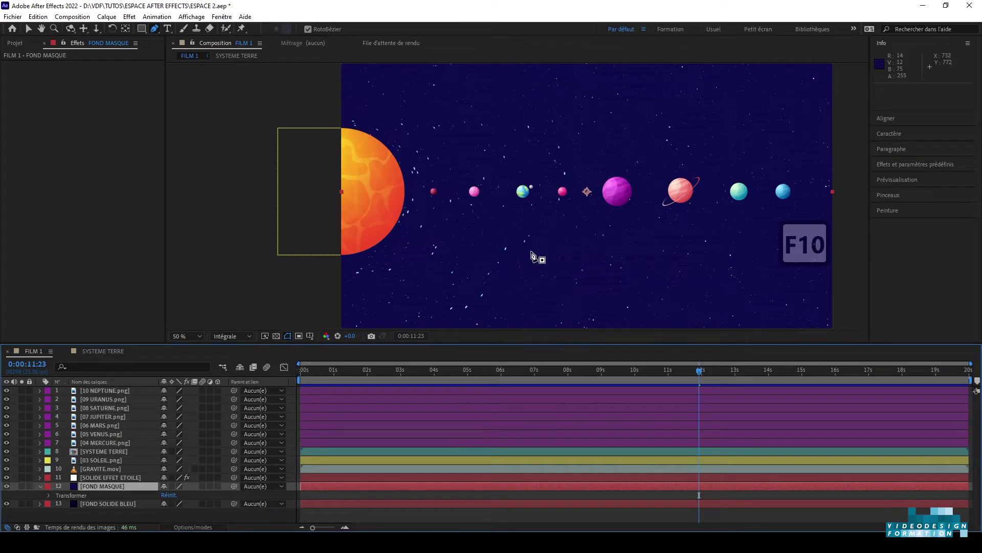
# Step: Draw the lower edge of a new RotoBézier mask on FOND MASQUE, from below Earth, over Earth and Mars, along the outer planets, past Neptune
pyautogui.click(522, 273)
pyautogui.click(493, 192)
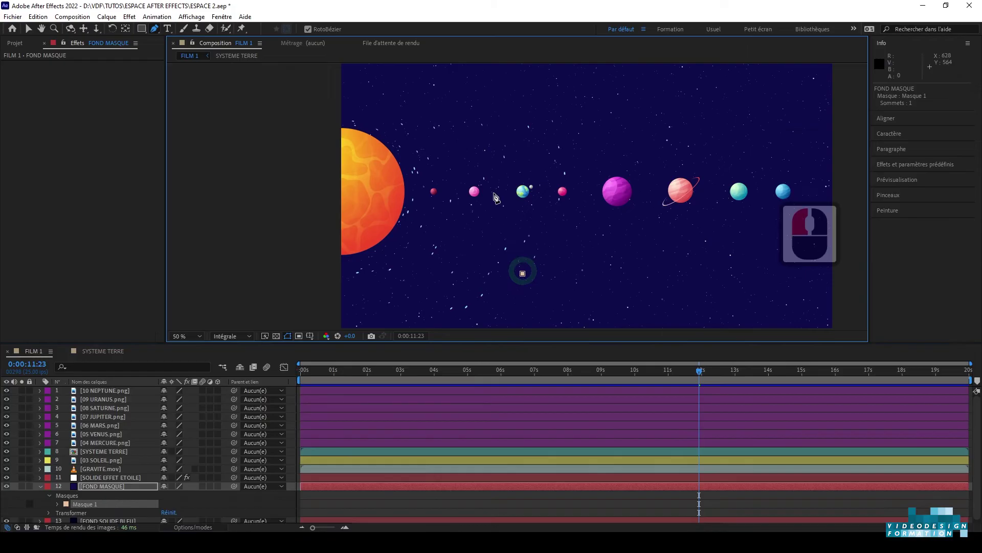
pyautogui.click(558, 136)
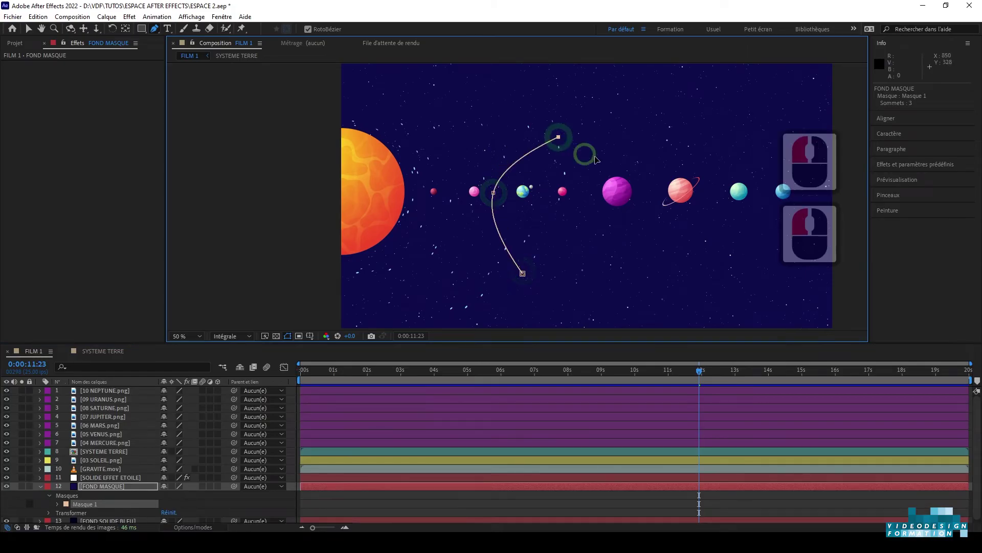
pyautogui.click(626, 186)
pyautogui.click(706, 176)
pyautogui.click(771, 208)
pyautogui.click(849, 218)
# Step: Continue the mask path back above the outer planets and around outside the frame's upper-left corner, adjusting the vertices above Jupiter and Saturn
pyautogui.click(852, 191)
pyautogui.click(774, 179)
pyautogui.click(719, 147)
pyautogui.click(647, 136)
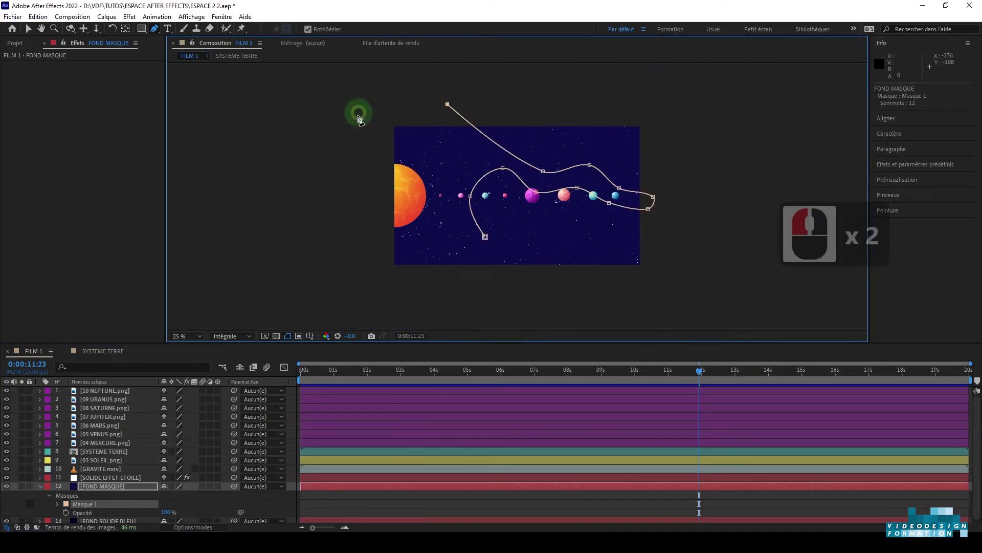
pyautogui.click(358, 112)
pyautogui.click(341, 156)
pyautogui.moveTo(544, 172); pyautogui.dragTo(587, 167)
pyautogui.click(341, 166)
pyautogui.click(353, 249)
pyautogui.moveTo(465, 266); pyautogui.dragTo(478, 260)
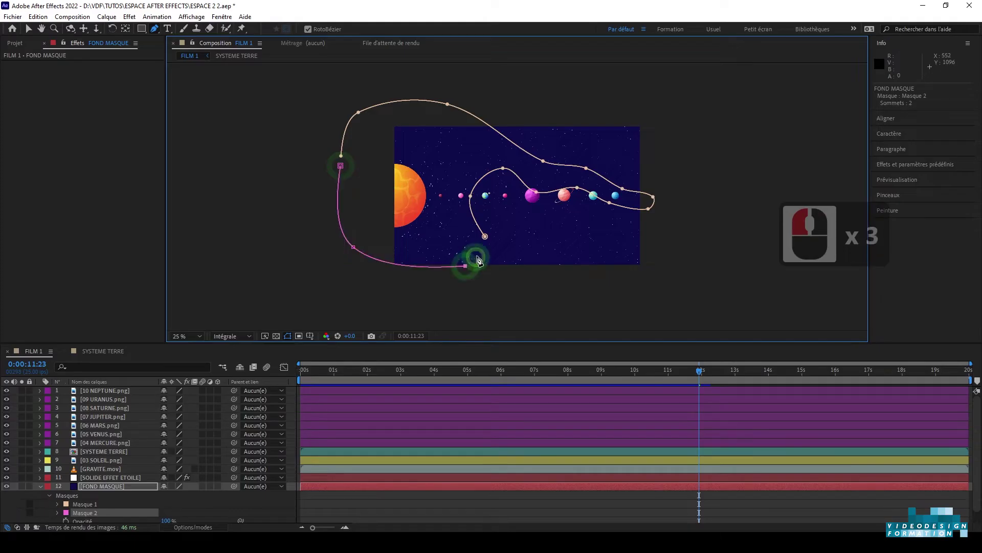
pyautogui.click(482, 249)
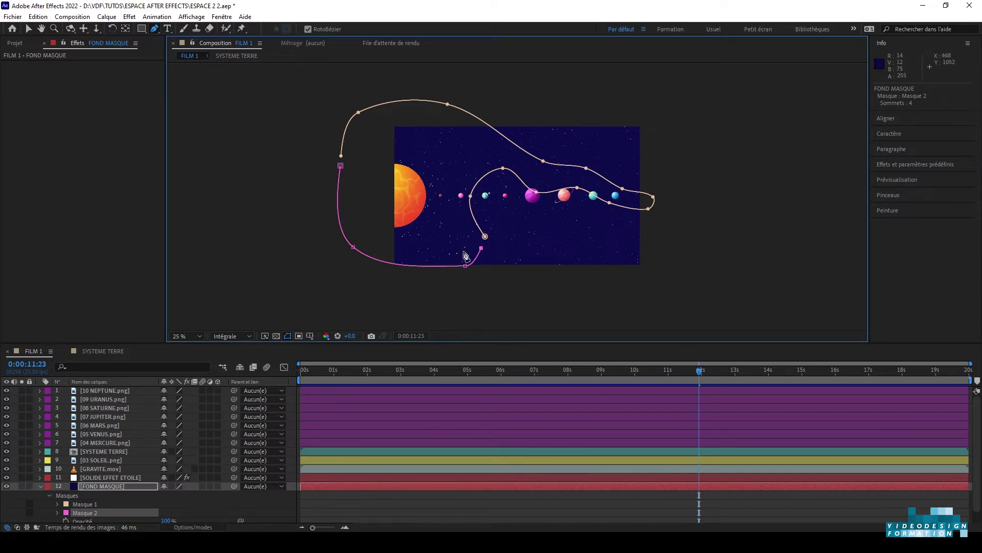
pyautogui.hotkey('ctrl', 'z')
pyautogui.hotkey('ctrl', 'z')
pyautogui.hotkey('ctrl', 'z')
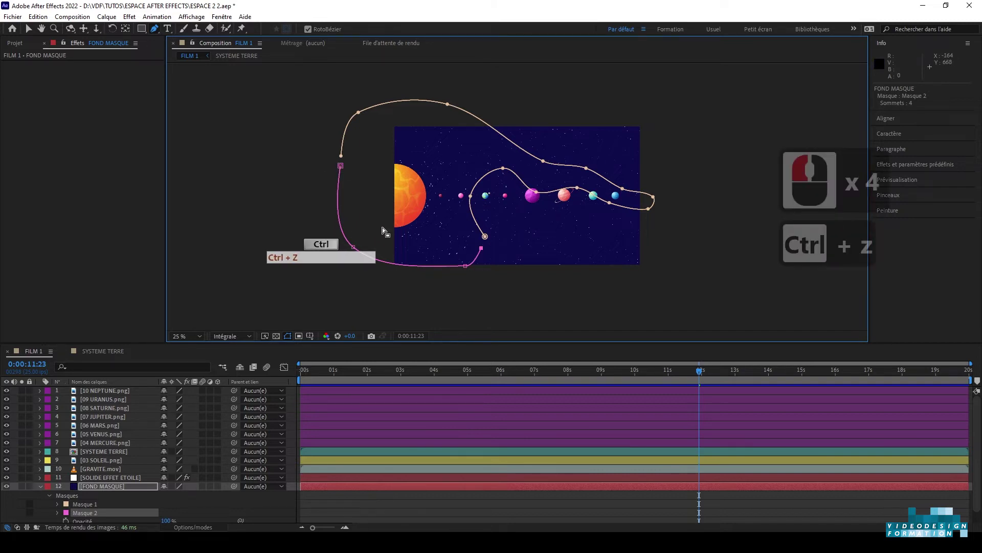
pyautogui.hotkey('ctrl', 'z')
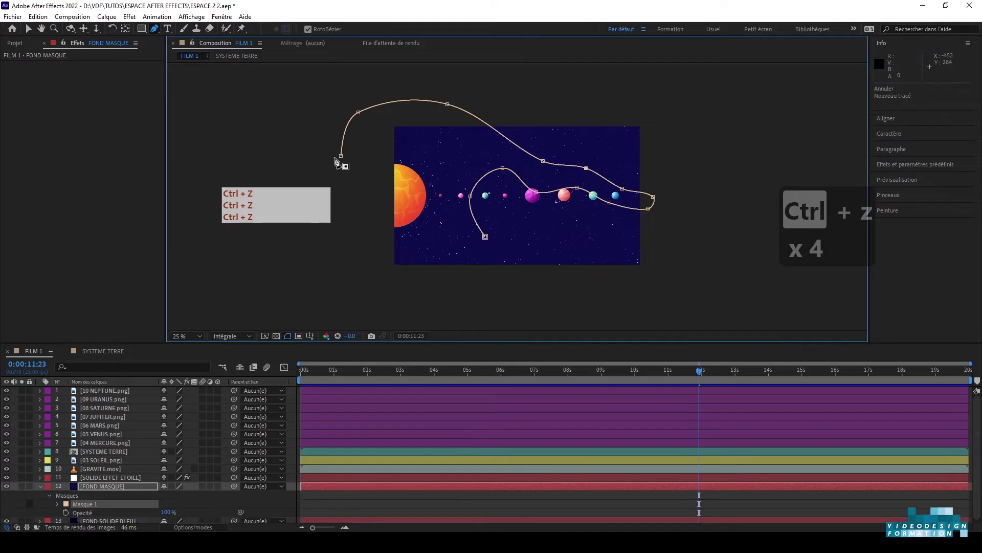
# Step: Resume the Masque 1 path from its last vertex, run it around and beneath the Sun, close it at its starting point below Earth, and deselect it
pyautogui.click(340, 155)
pyautogui.click(343, 249)
pyautogui.click(464, 289)
pyautogui.click(485, 238)
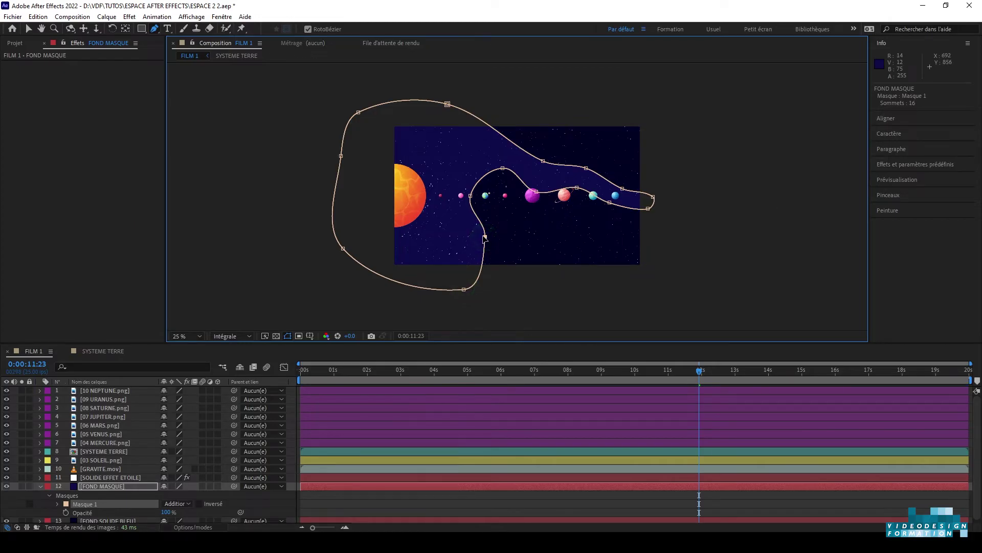
pyautogui.press('F10')
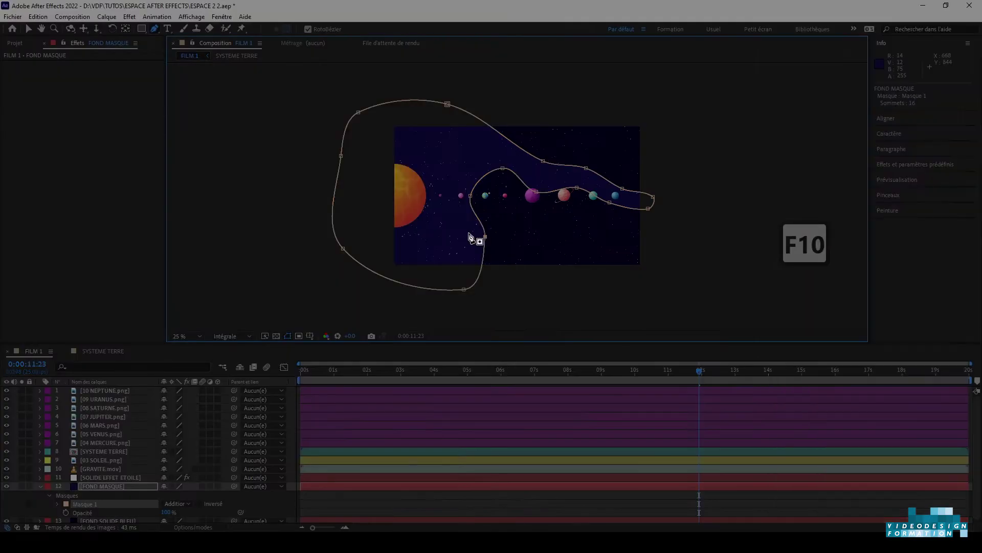
pyautogui.click(31, 30)
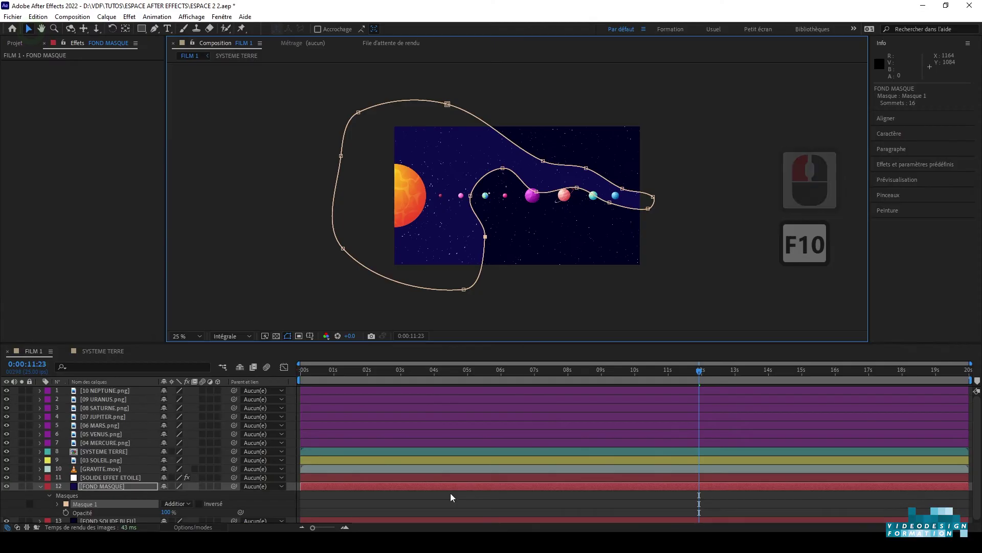
pyautogui.click(443, 475)
pyautogui.scroll(2, 486, 268)
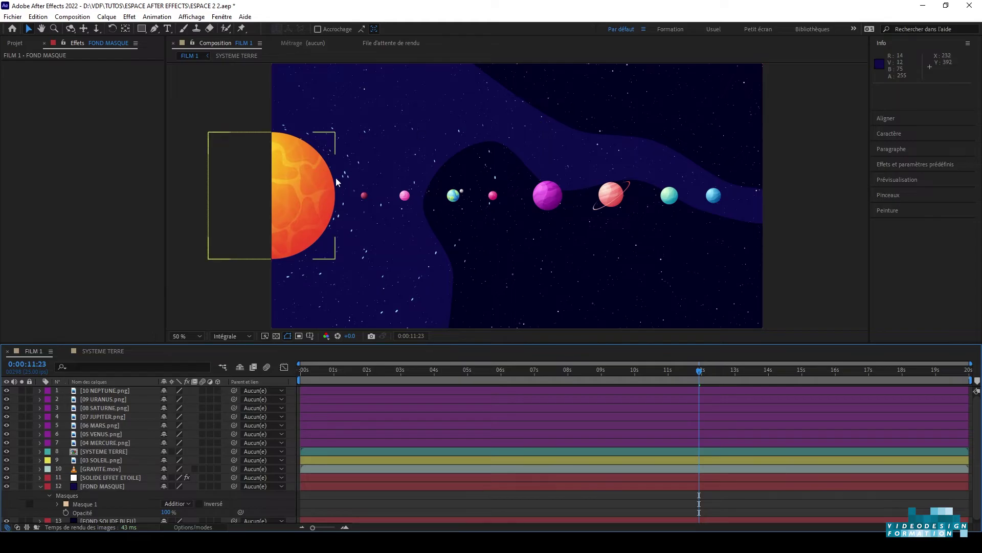
# Step: Show the FOND MASQUE layer's opacity, set it to 20%, and deselect the layer
pyautogui.click(106, 487)
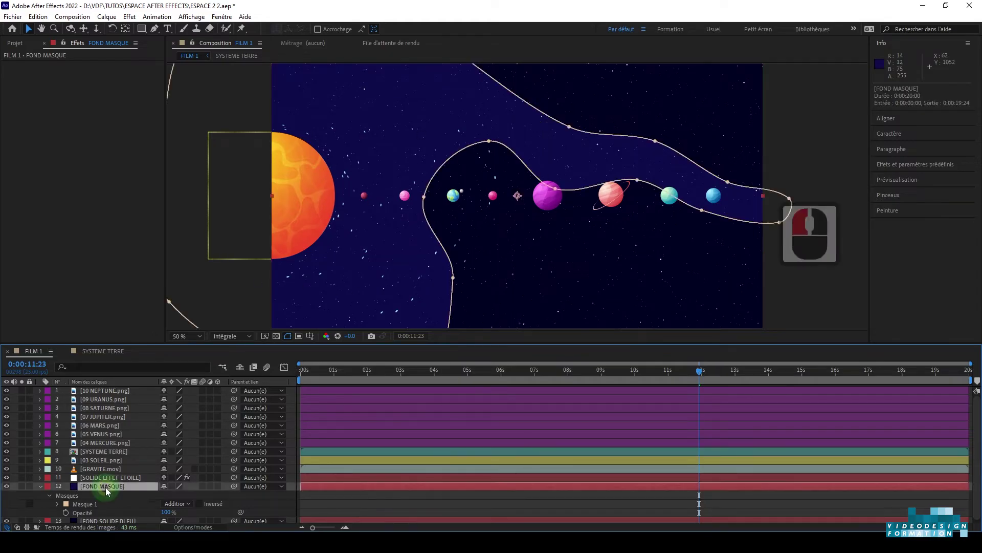
pyautogui.press('t')
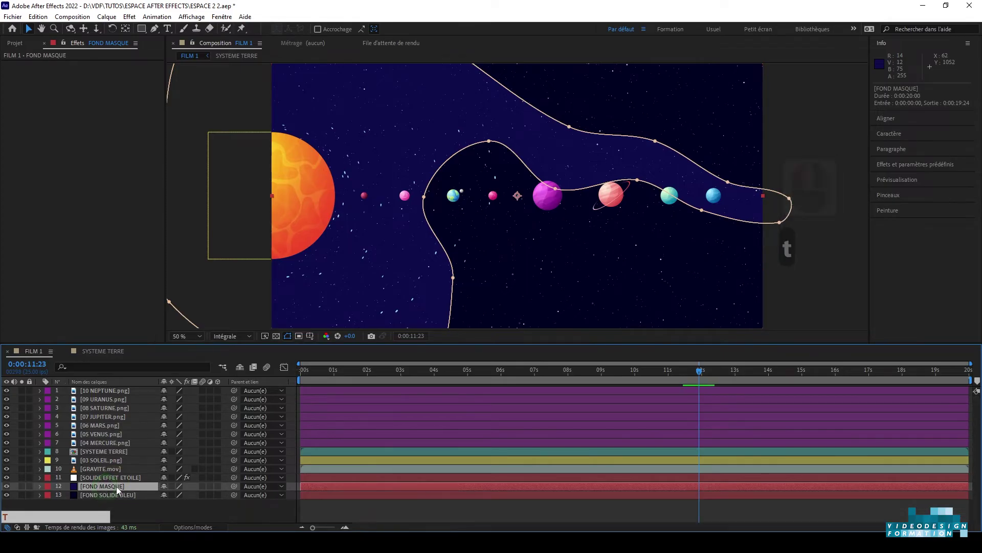
pyautogui.press('t')
pyautogui.moveTo(167, 495); pyautogui.dragTo(139, 492)
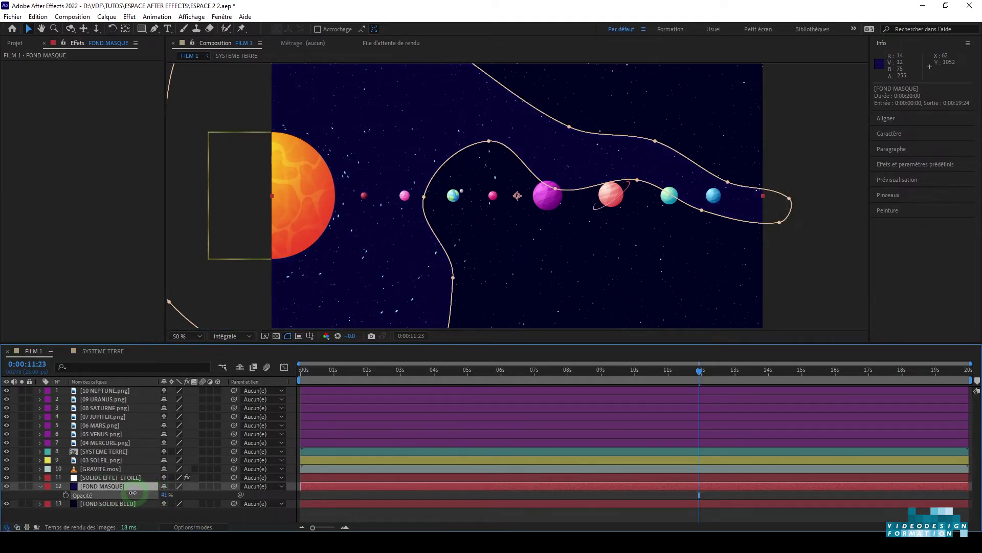
pyautogui.doubleClick(165, 494)
pyautogui.write('20')
pyautogui.press('Return')
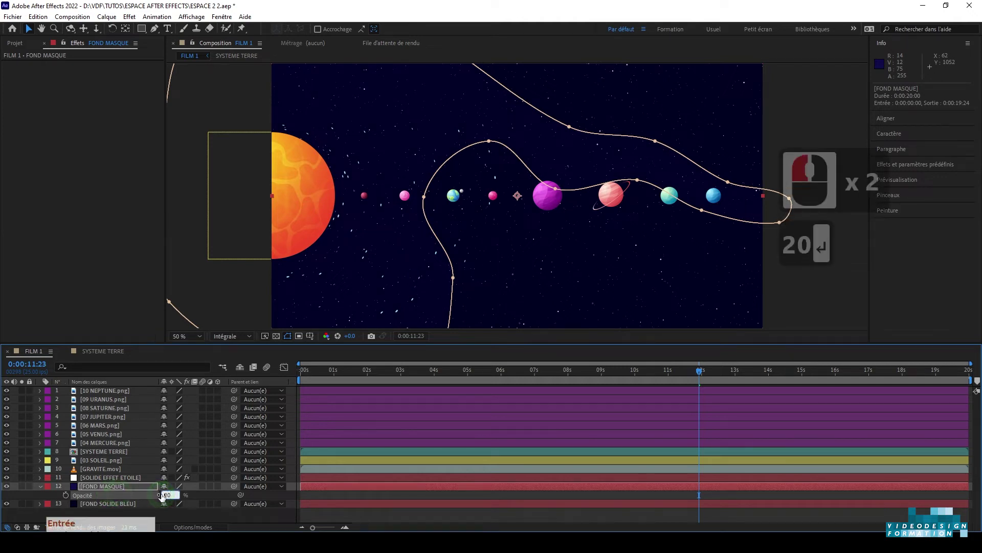
pyautogui.click(358, 512)
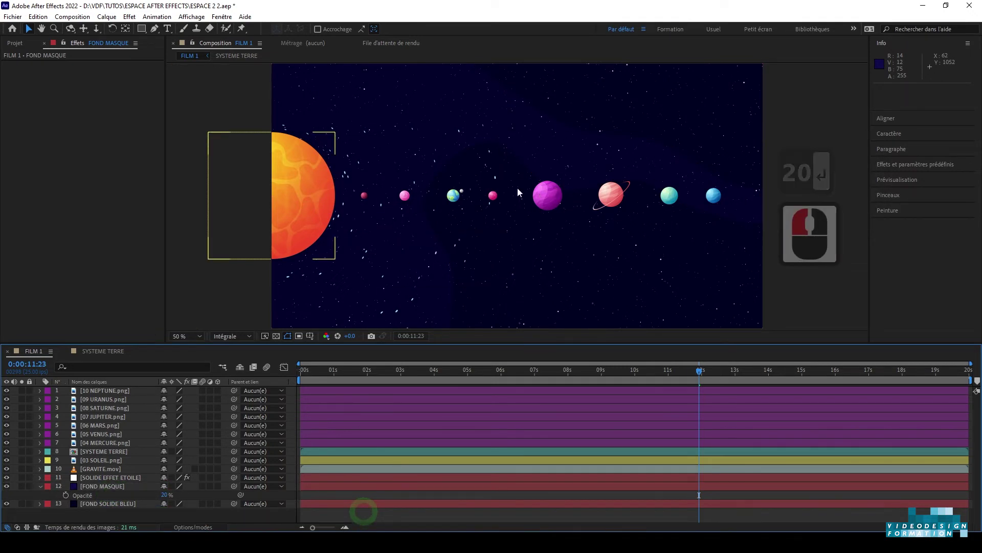
# Step: Examine the reference images in STORY TRI.jpg in Photos for the Sun's halo, and return to After Effects
pyautogui.click(511, 542)
pyautogui.click(381, 327)
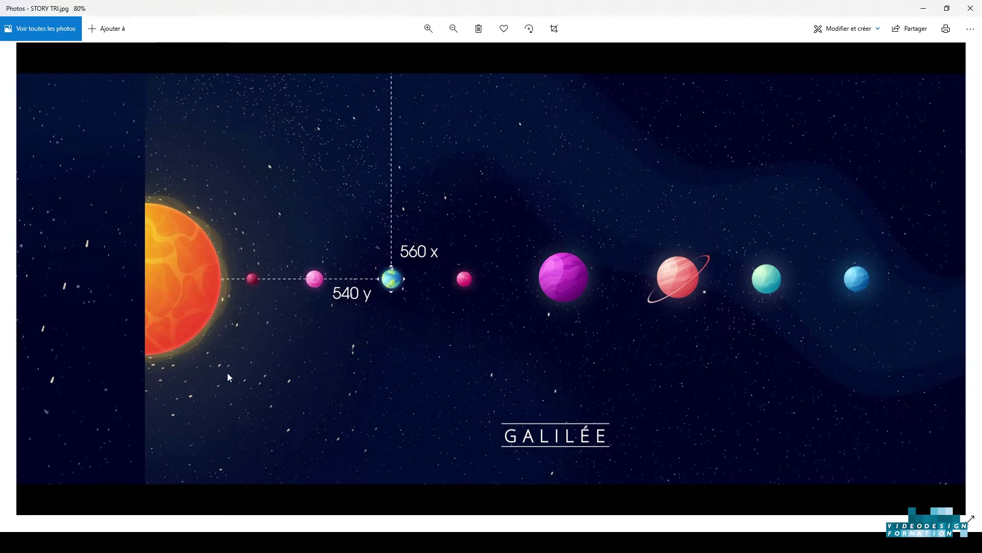
pyautogui.click(941, 311)
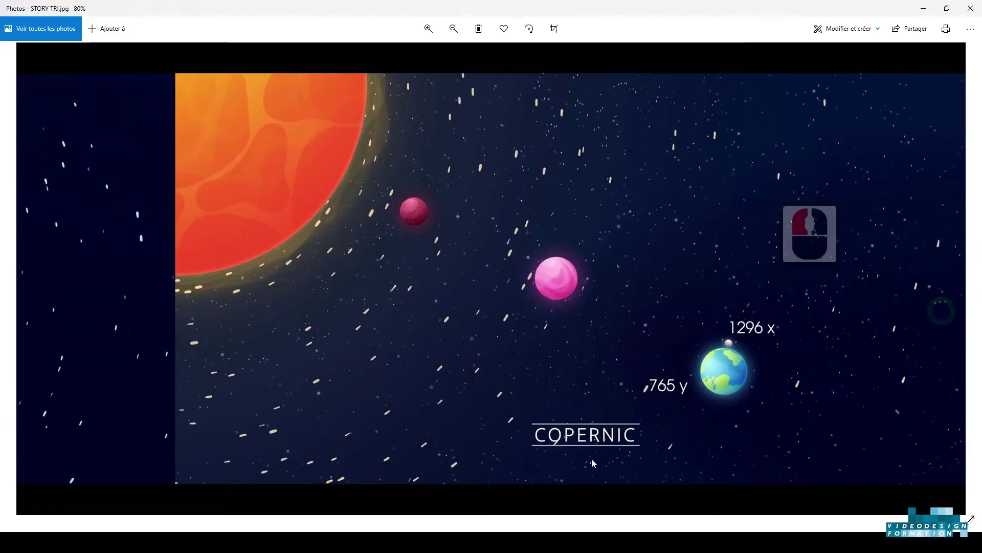
pyautogui.hotkey('alt', 'Tab')
pyautogui.click(468, 209)
# Step: Create a new solid named SOLIDE HALO SOLEIL with its colour sampled from the Sun's yellow
pyautogui.press('F10')
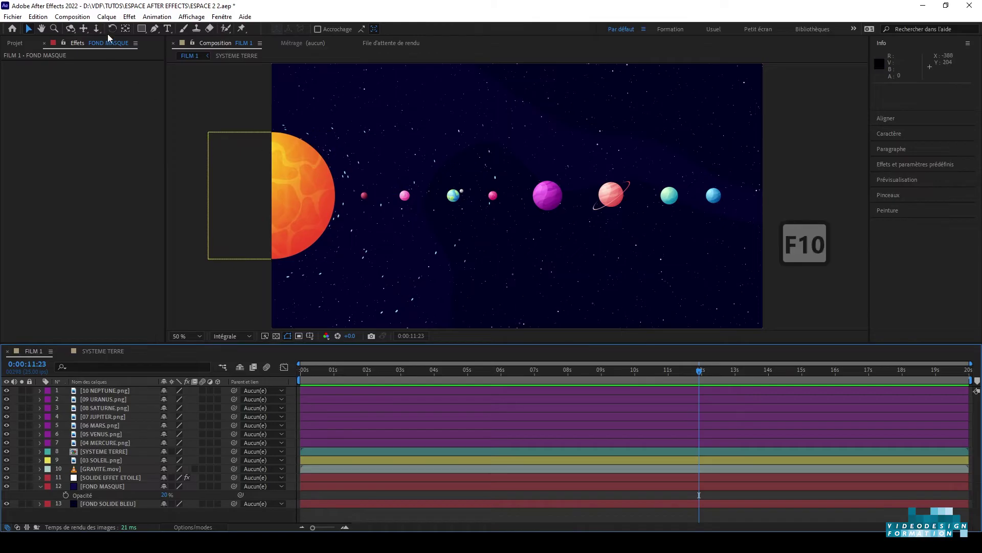
pyautogui.press('F10')
pyautogui.click(107, 16)
pyautogui.moveTo(215, 29)
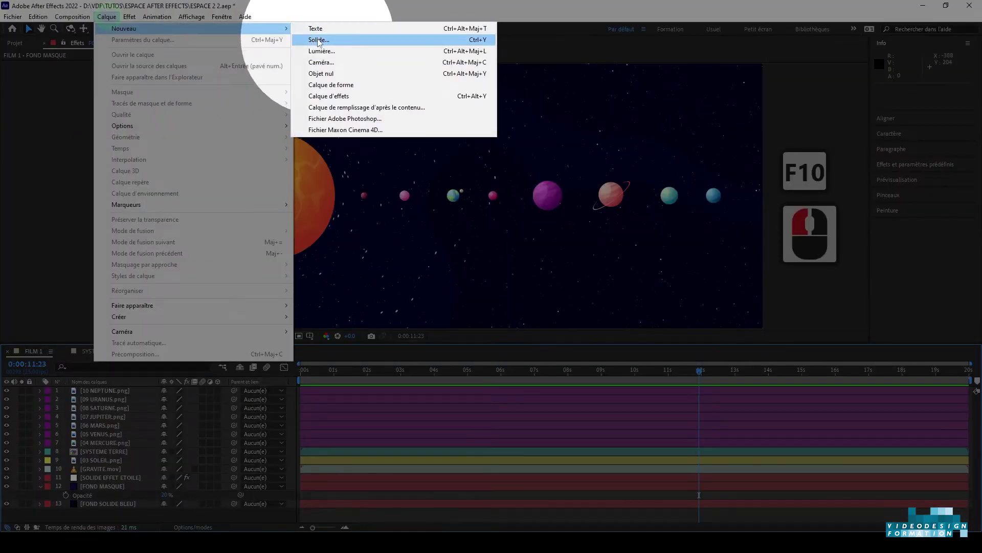
pyautogui.click(318, 39)
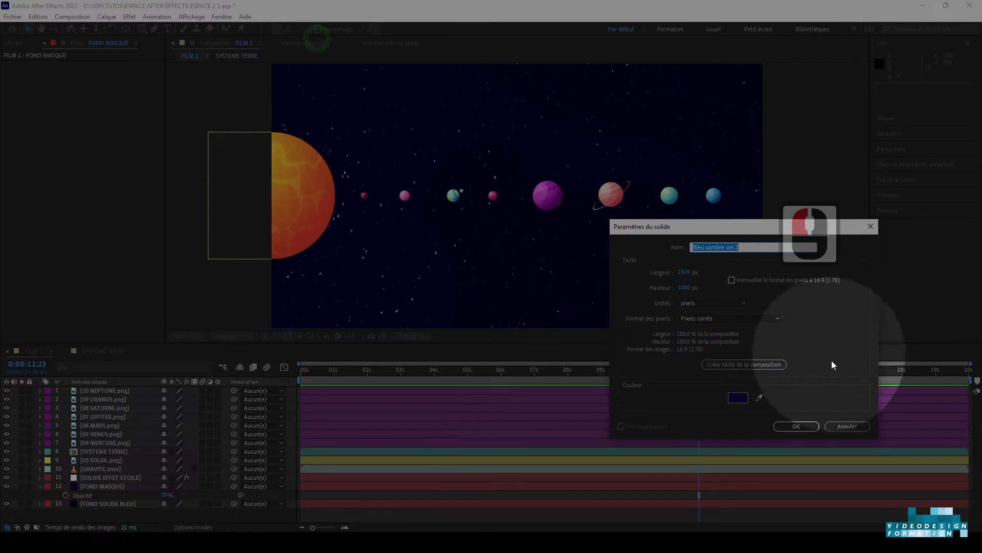
pyautogui.press('F10')
pyautogui.click(760, 398)
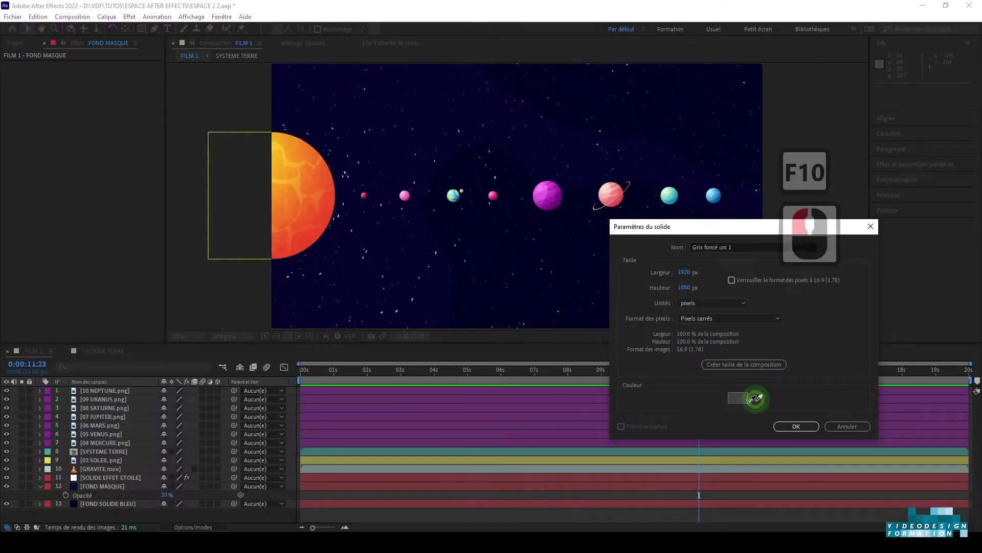
pyautogui.click(275, 147)
pyautogui.click(655, 246)
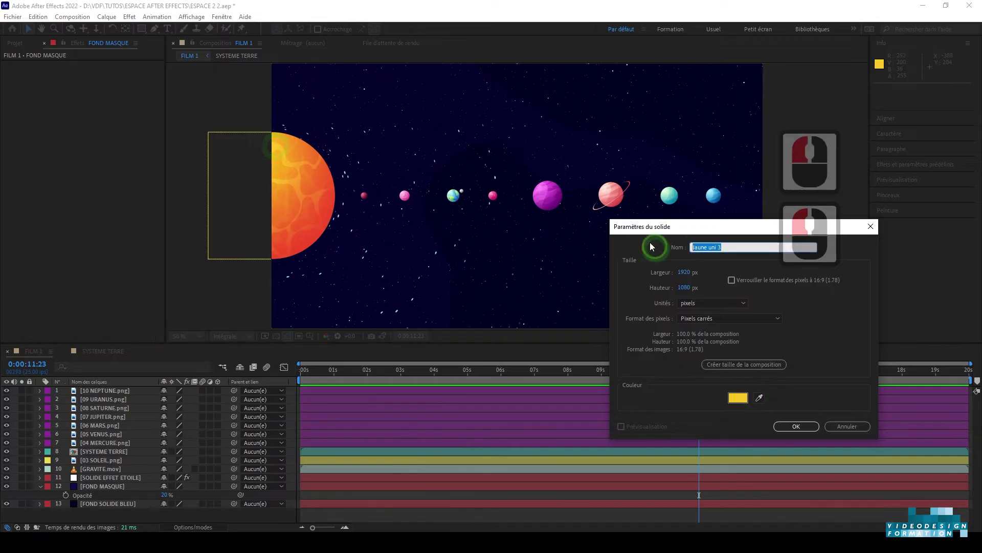
pyautogui.write('SOLIDE HALO SOLEIL')
pyautogui.click(803, 424)
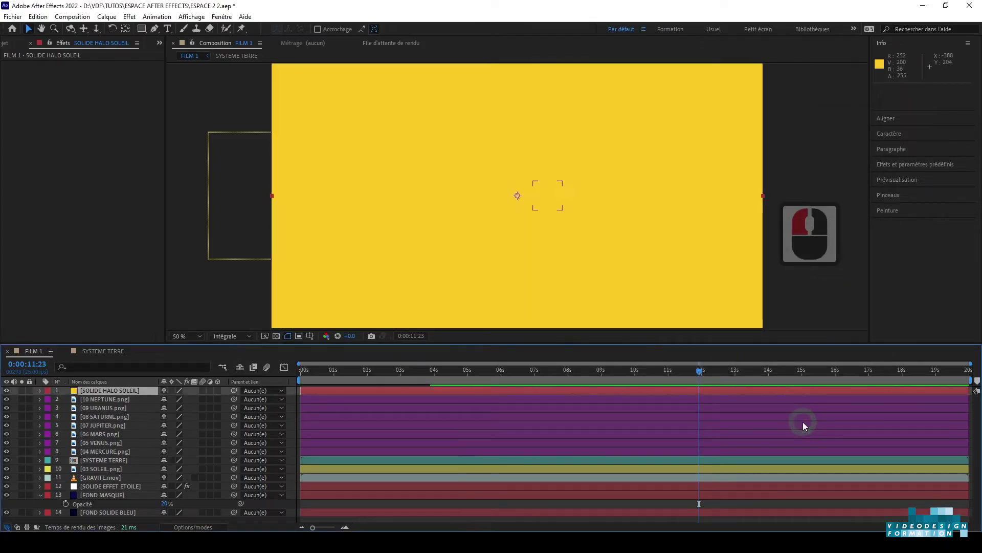
# Step: Move the SOLIDE HALO SOLEIL layer between 03 SOLEIL.png and GRAVITE.mov
pyautogui.press('F10')
pyautogui.click(106, 391)
pyautogui.moveTo(106, 391); pyautogui.dragTo(97, 471)
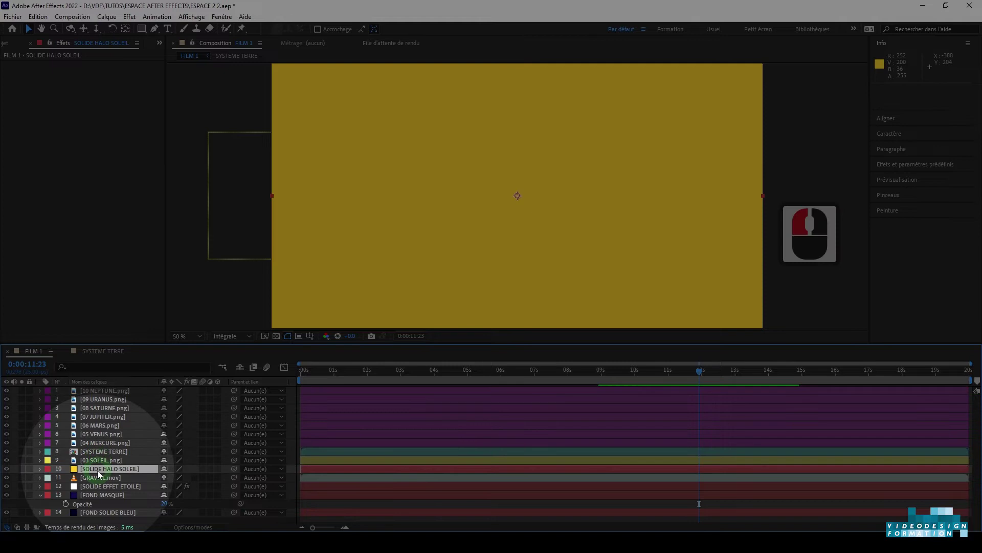
pyautogui.press('F10')
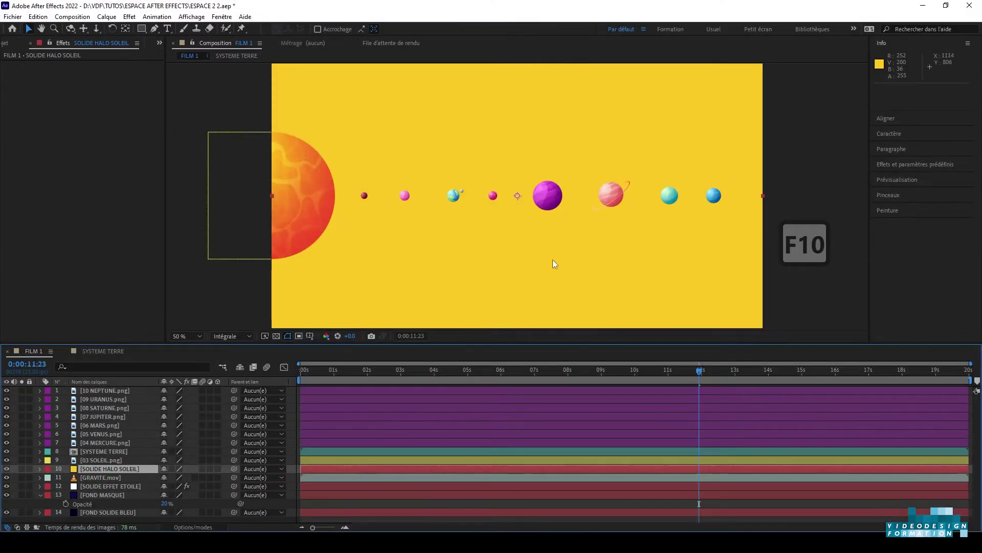
# Step: Add a circular mask to the SOLIDE HALO SOLEIL layer with the Ellipse tool, and return to the Selection tool
pyautogui.press('F10')
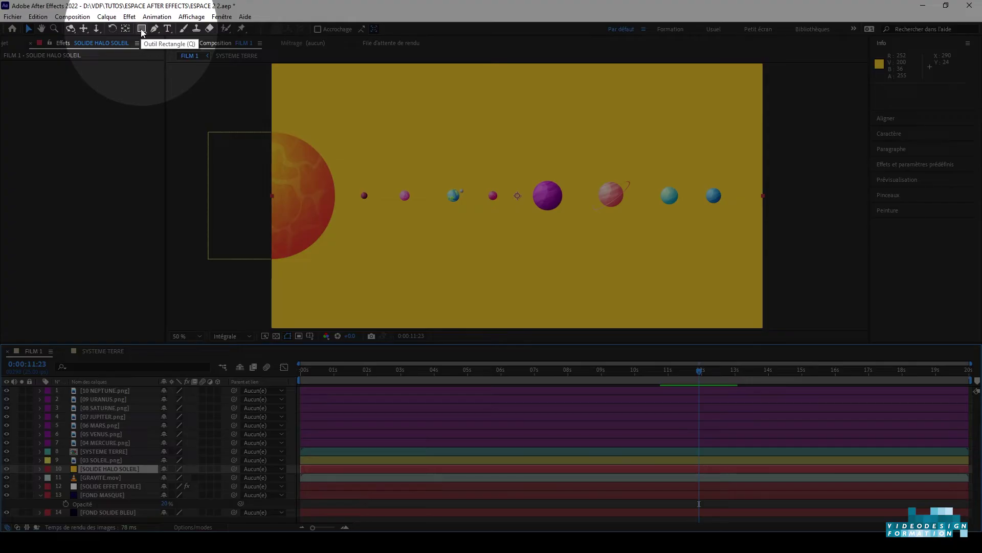
pyautogui.click(142, 32)
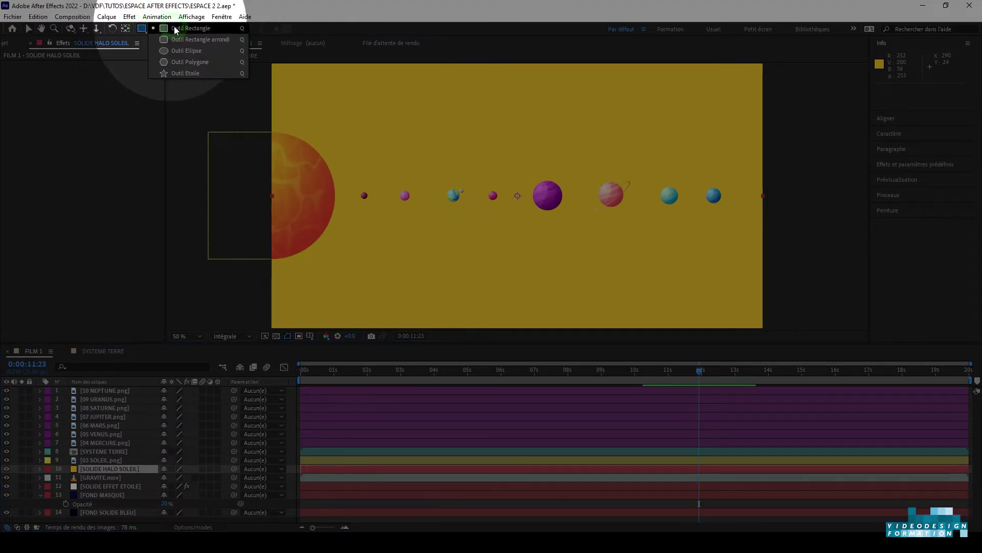
pyautogui.click(179, 51)
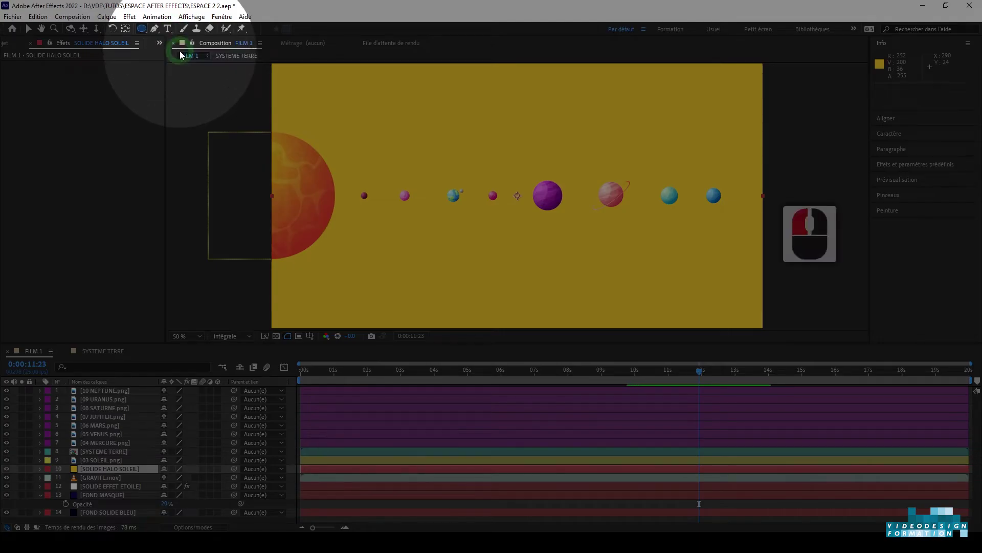
pyautogui.press('F9')
pyautogui.press('F10')
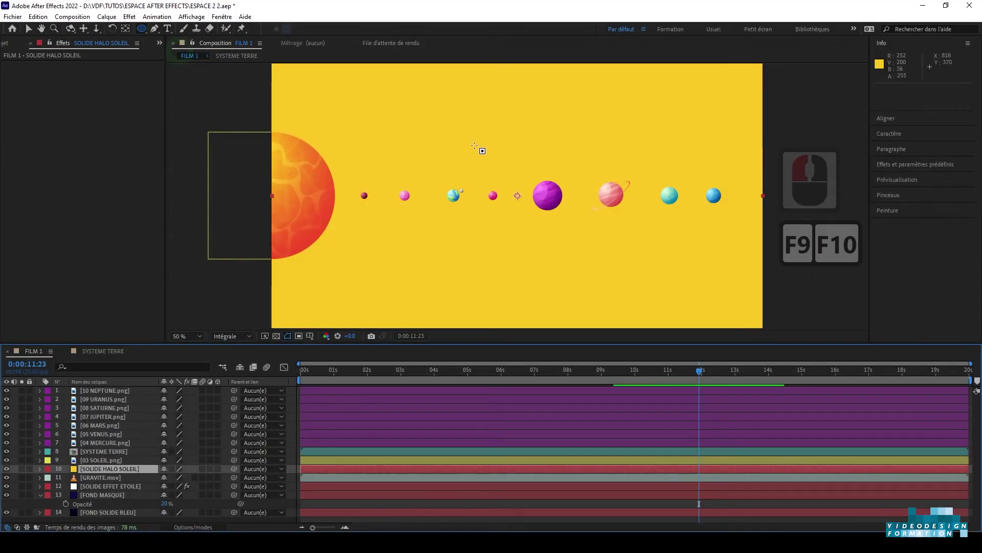
pyautogui.moveTo(436, 121)
pyautogui.mouseDown()
pyautogui.moveTo(555, 220)
pyautogui.moveTo(591, 240)
pyautogui.moveTo(608, 236)
pyautogui.moveTo(613, 248)
pyautogui.moveTo(606, 231)
pyautogui.moveTo(612, 237)
pyautogui.mouseUp()
pyautogui.press('shift')
pyautogui.press('space')
pyautogui.press('space')
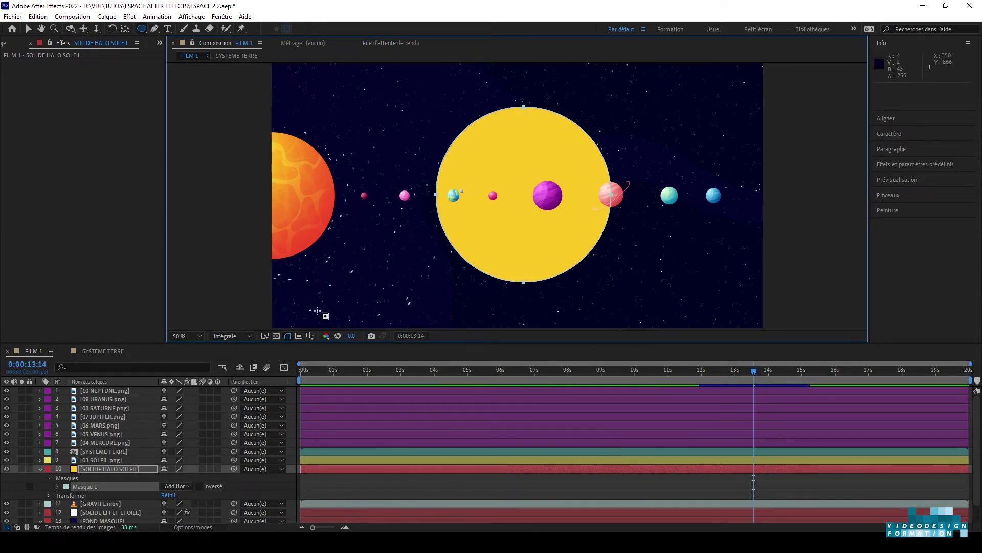
pyautogui.press('v')
pyautogui.press('F10')
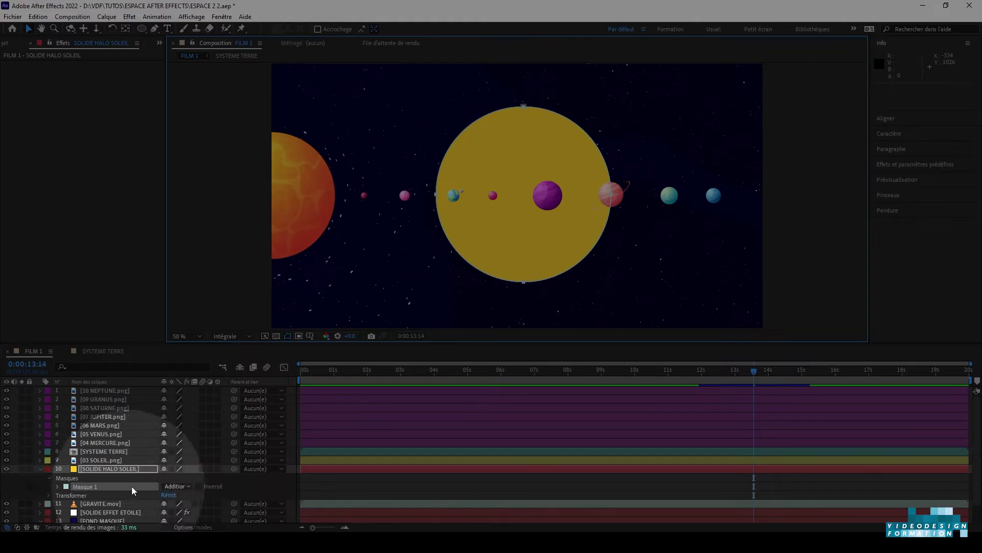
# Step: Set the mode of Masque 1 on SOLIDE HALO SOLEIL to Aucun
pyautogui.click(181, 486)
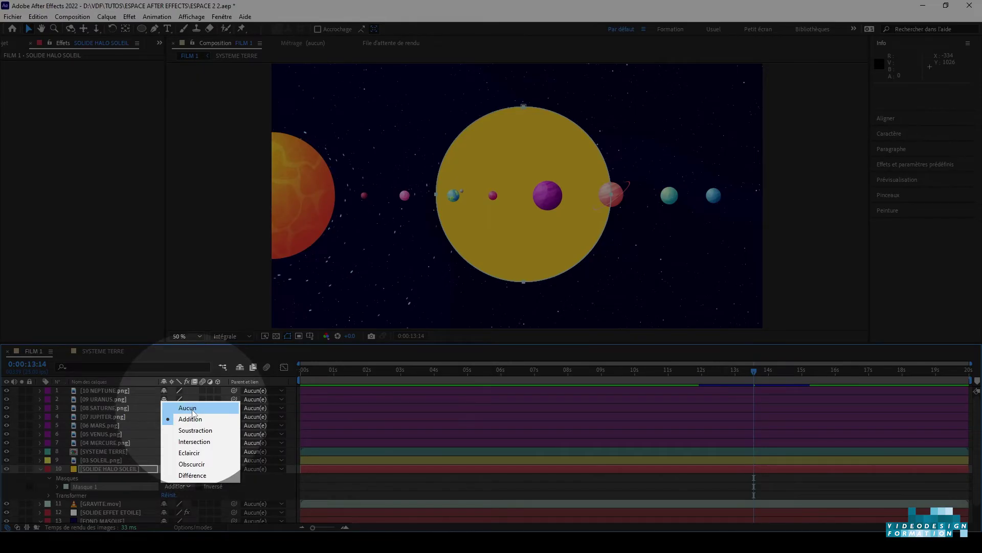
pyautogui.click(192, 410)
pyautogui.press('F10')
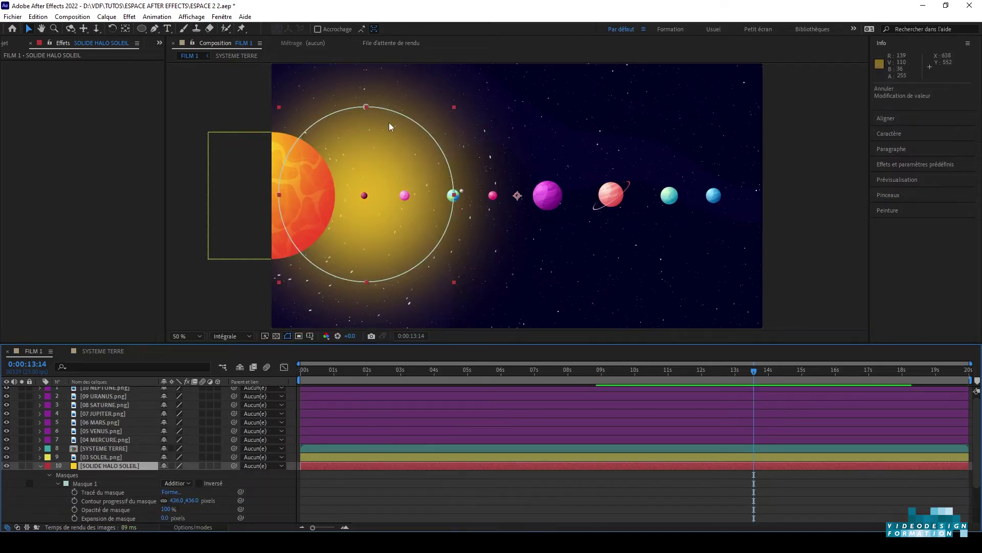
# Step: Undo the feathering and trial moves of the halo, and move SOLIDE HALO SOLEIL horizontally so its circular mask surrounds the Sun
pyautogui.moveTo(367, 205); pyautogui.dragTo(450, 202)
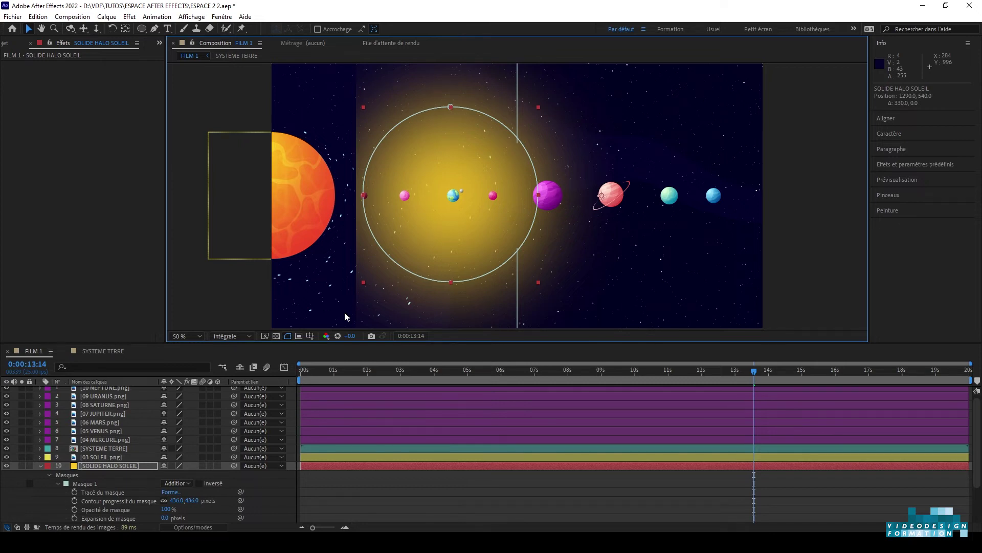
pyautogui.hotkey('ctrl', 'z')
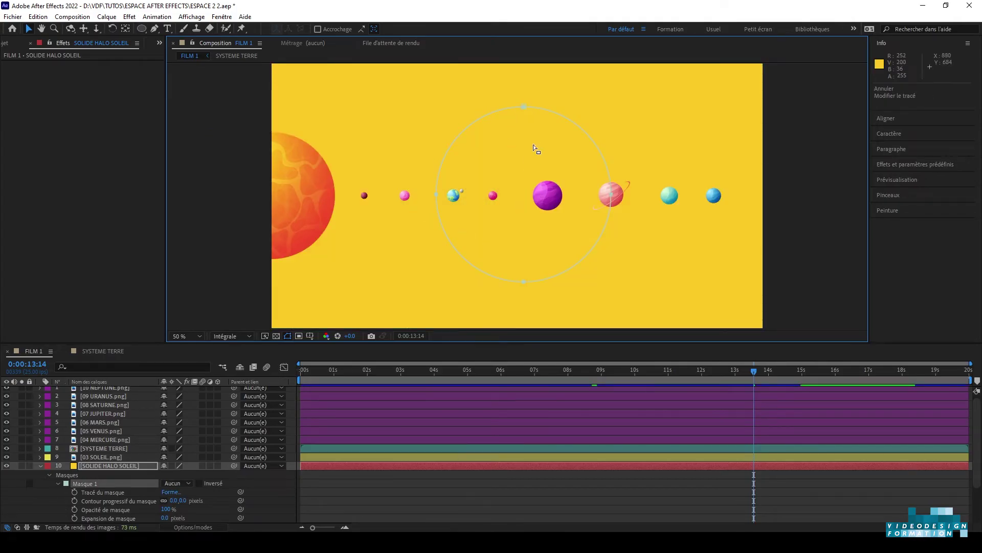
pyautogui.click(105, 465)
pyautogui.moveTo(529, 195); pyautogui.dragTo(281, 203)
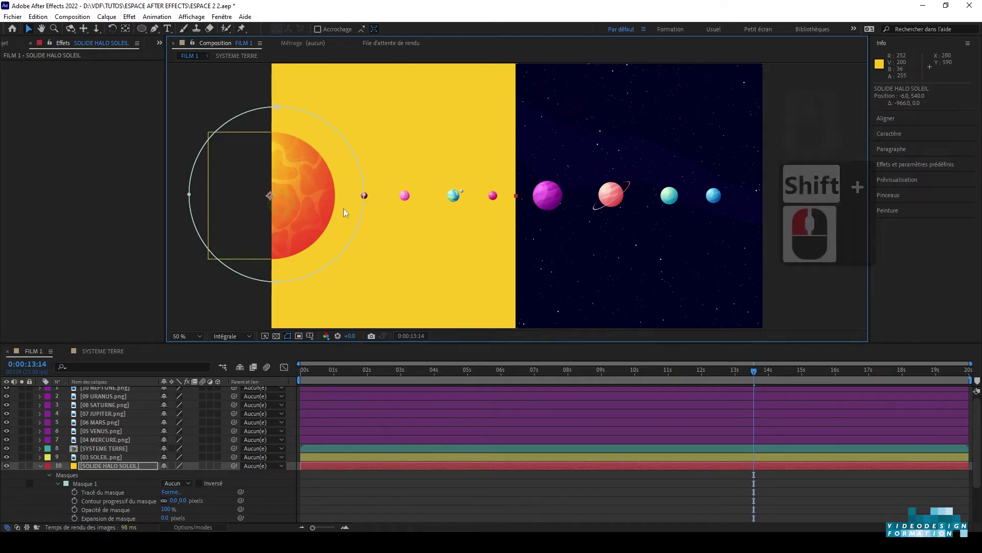
pyautogui.scroll(-1, 345, 211)
pyautogui.moveTo(517, 128); pyautogui.dragTo(499, 142)
pyautogui.scroll(1, 409, 146)
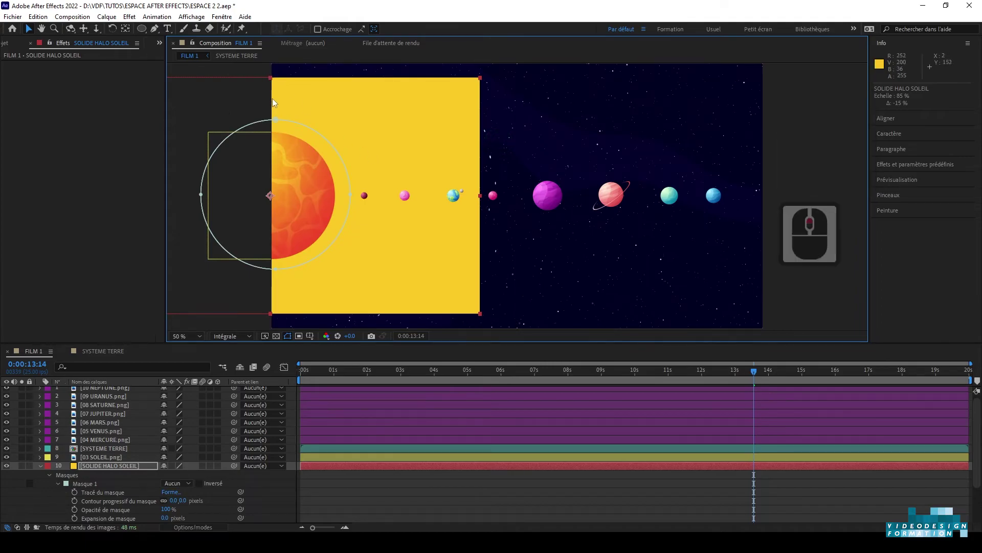
pyautogui.hotkey('ctrl', 'z')
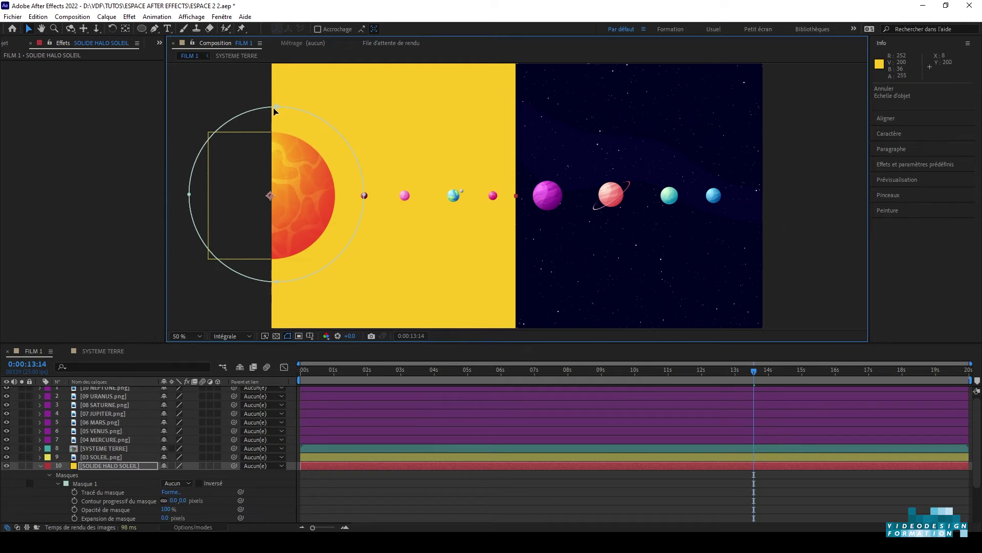
# Step: Scale the whole halo mask proportionally about its centre to about 77%, slightly larger than the Sun
pyautogui.click(277, 107)
pyautogui.doubleClick(189, 194)
pyautogui.click(276, 281)
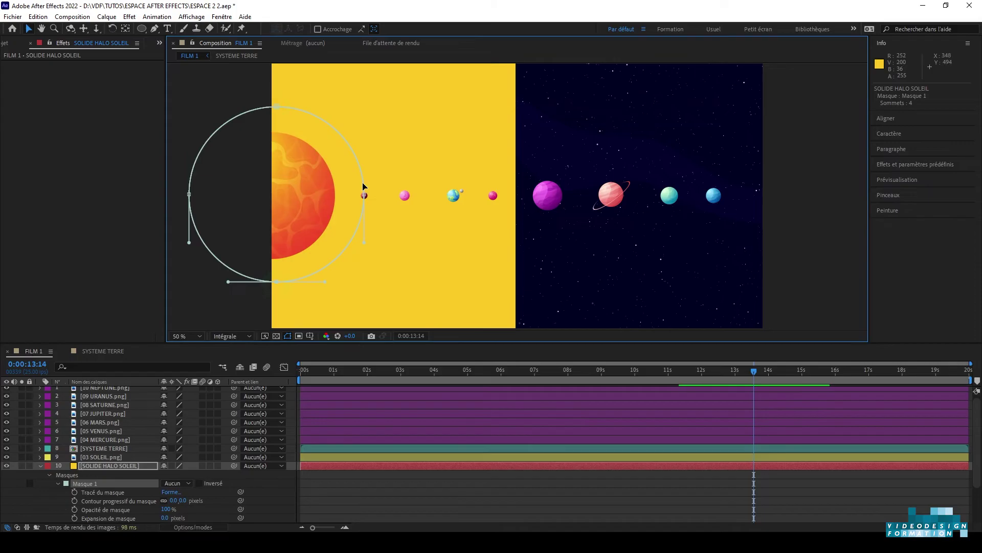
pyautogui.click(276, 107)
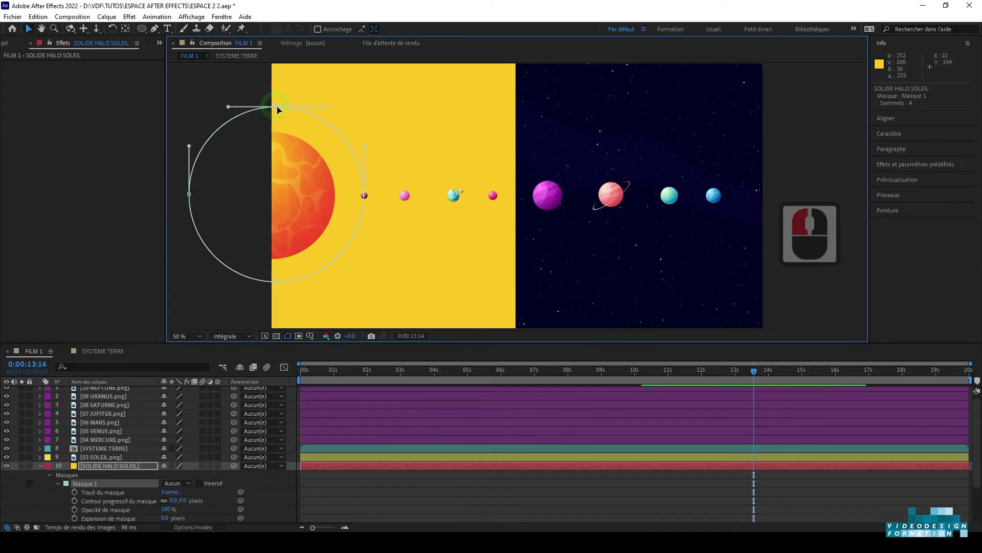
pyautogui.doubleClick(278, 107)
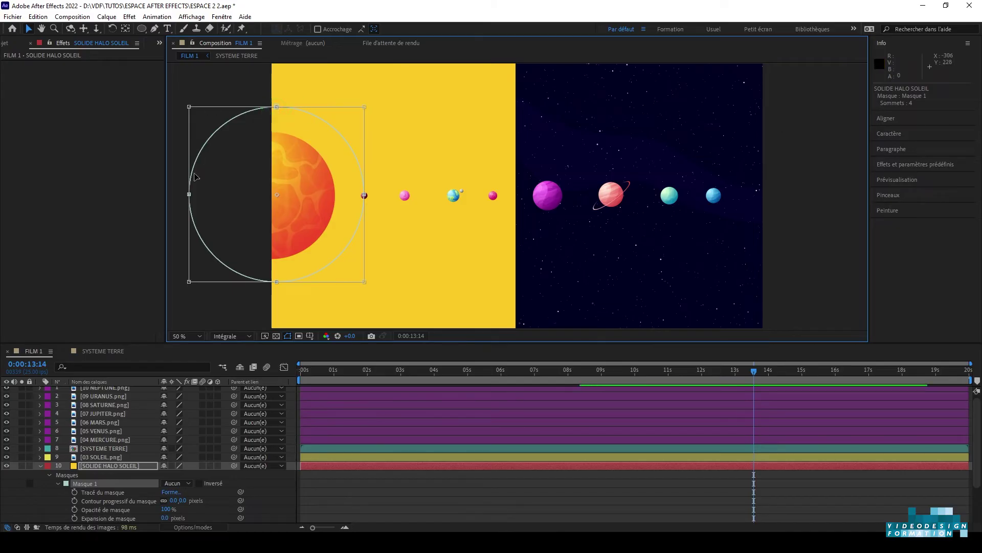
pyautogui.click(364, 107)
pyautogui.moveTo(363, 108); pyautogui.dragTo(390, 126)
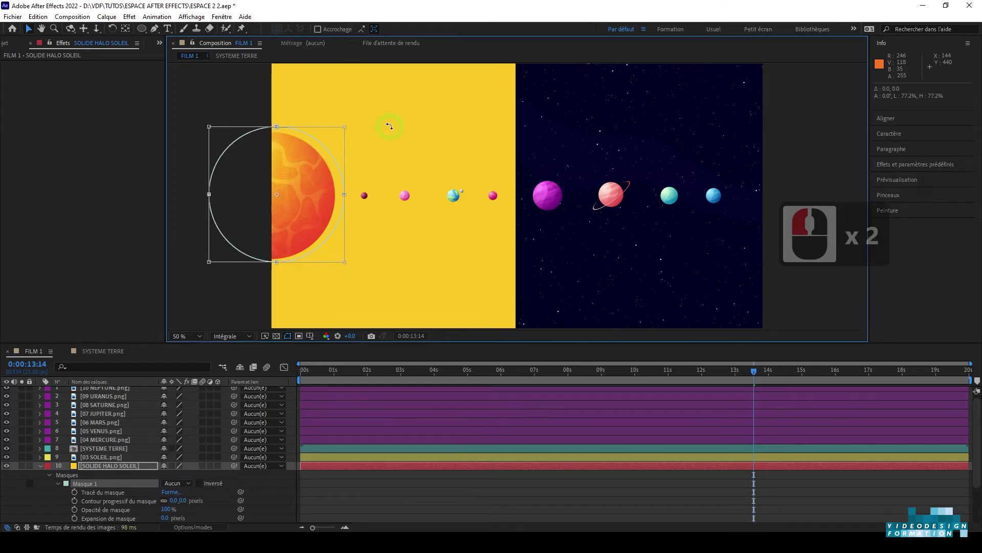
# Step: Nudge the halo mask 18 pixels left and 6 pixels down to centre it on the Sun, and confirm the transformation
pyautogui.press('Left')
pyautogui.press('Left')
pyautogui.press('Left')
pyautogui.press('Left')
pyautogui.press('Left')
pyautogui.press('Left')
pyautogui.press('Left')
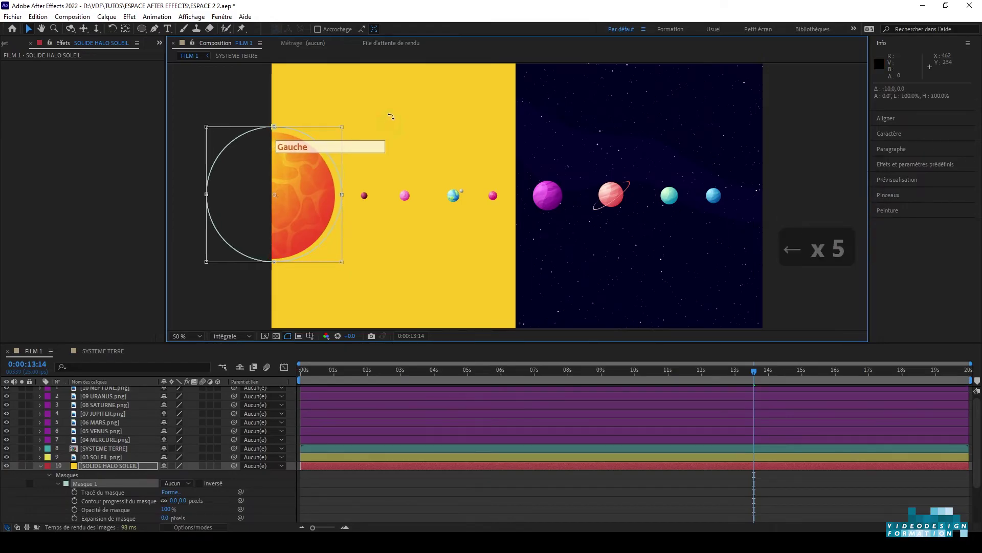
pyautogui.press('Down')
pyautogui.press('Down')
pyautogui.press('Down')
pyautogui.press('Left')
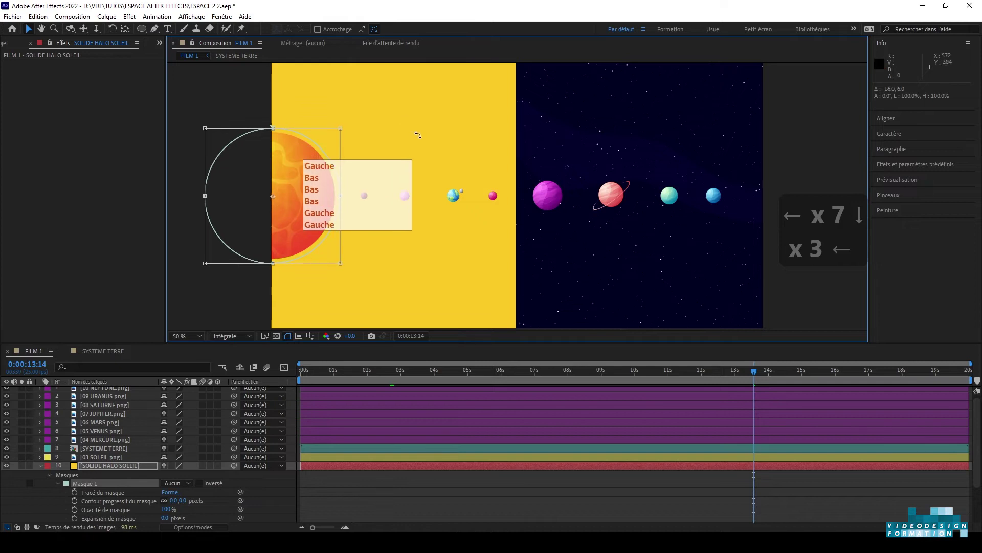
pyautogui.press('Left')
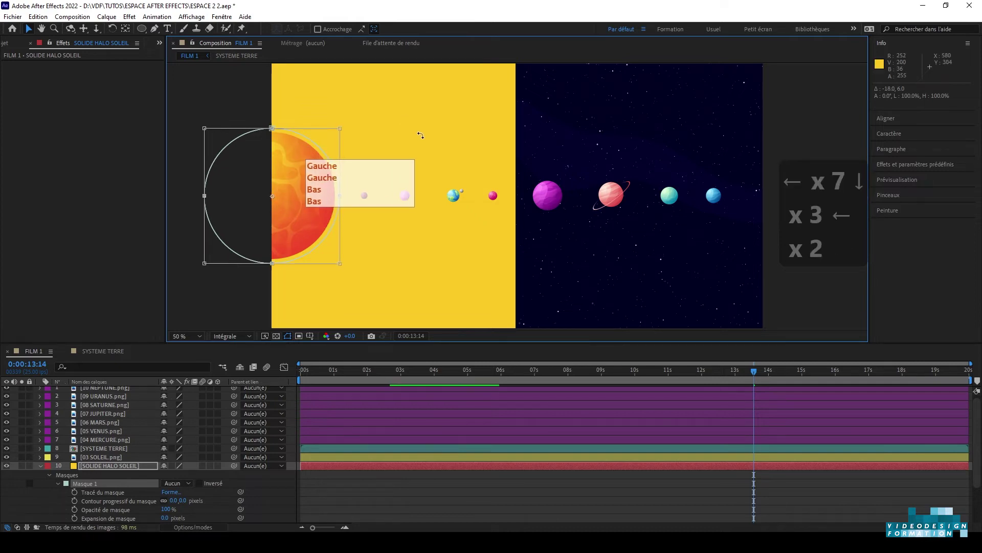
pyautogui.doubleClick(366, 132)
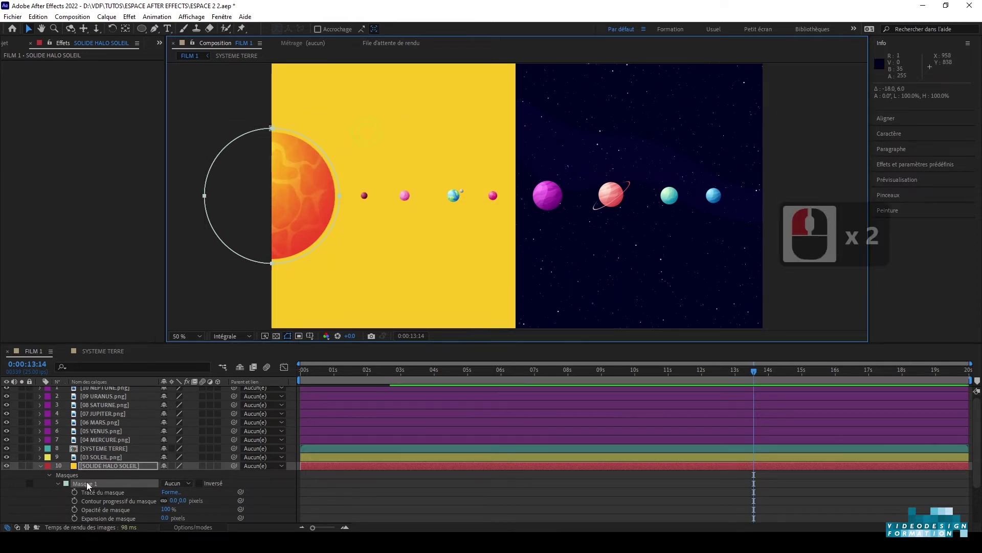
# Step: Set Masque 1 on SOLIDE HALO SOLEIL to Addition mode and its feather to 446 pixels
pyautogui.press('F10')
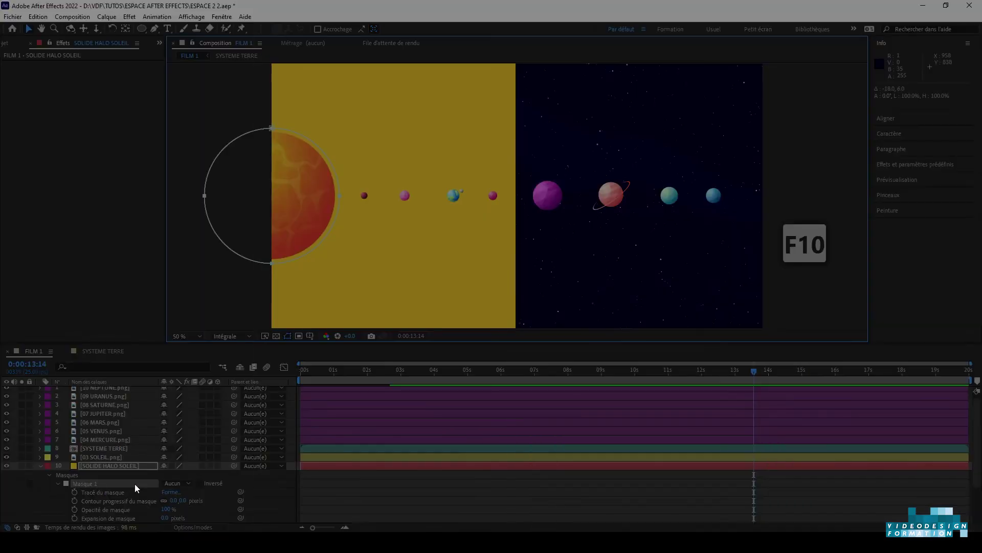
pyautogui.click(174, 484)
pyautogui.click(187, 416)
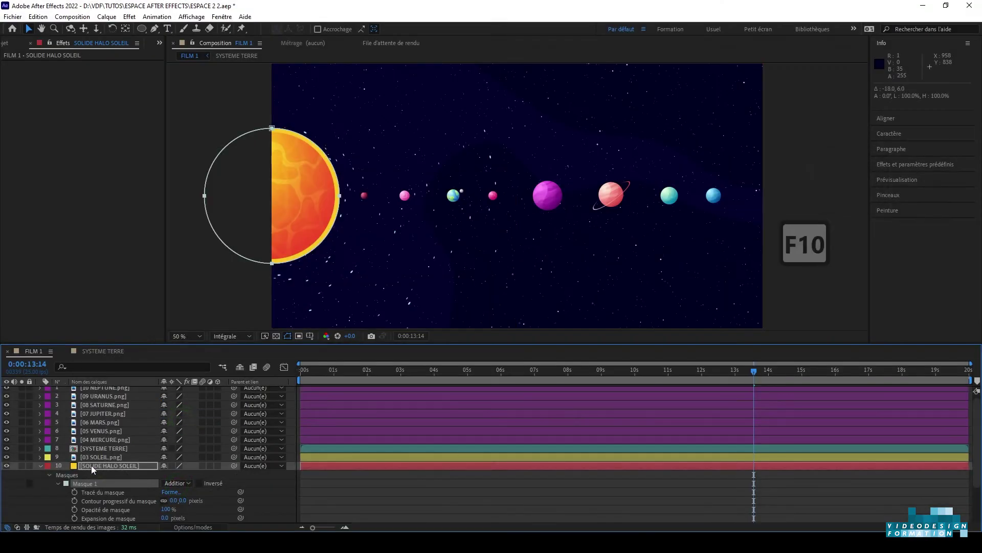
pyautogui.doubleClick(57, 485)
pyautogui.doubleClick(59, 486)
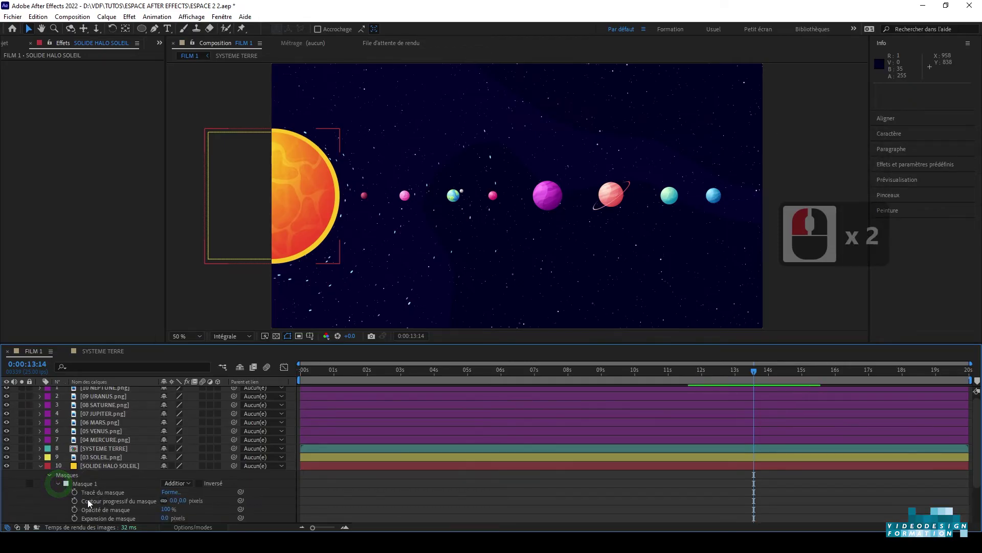
pyautogui.press('F10')
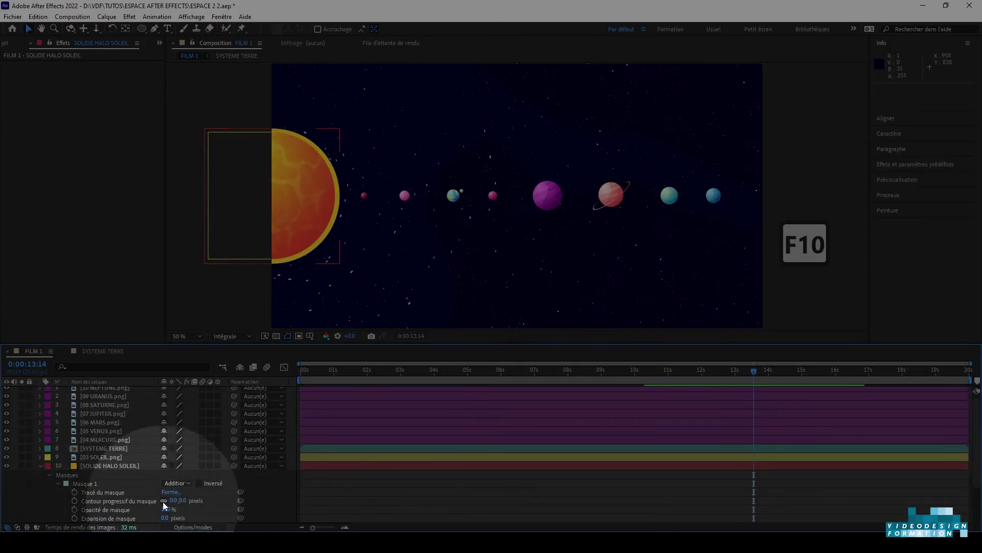
pyautogui.moveTo(174, 501); pyautogui.dragTo(387, 477)
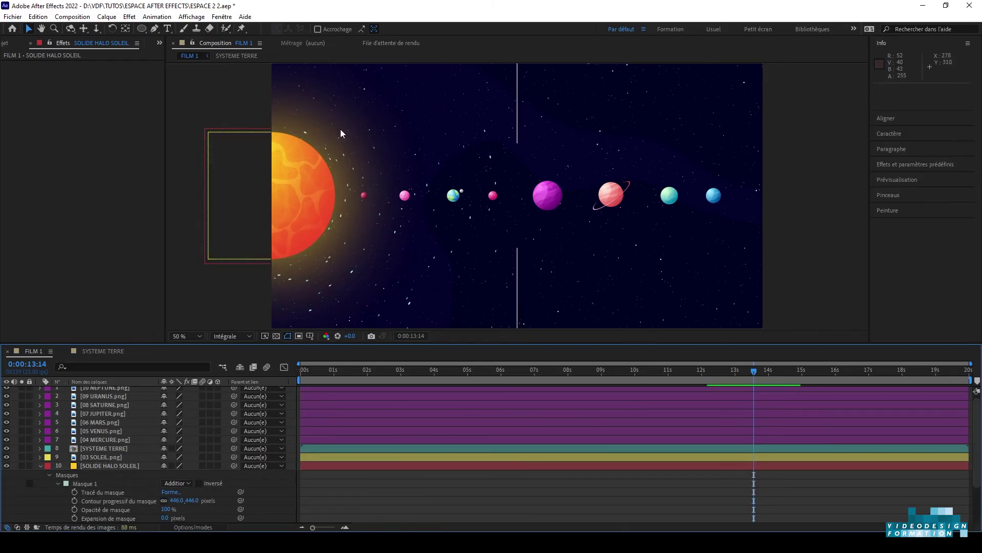
pyautogui.click(448, 200)
pyautogui.scroll(2, 450, 200)
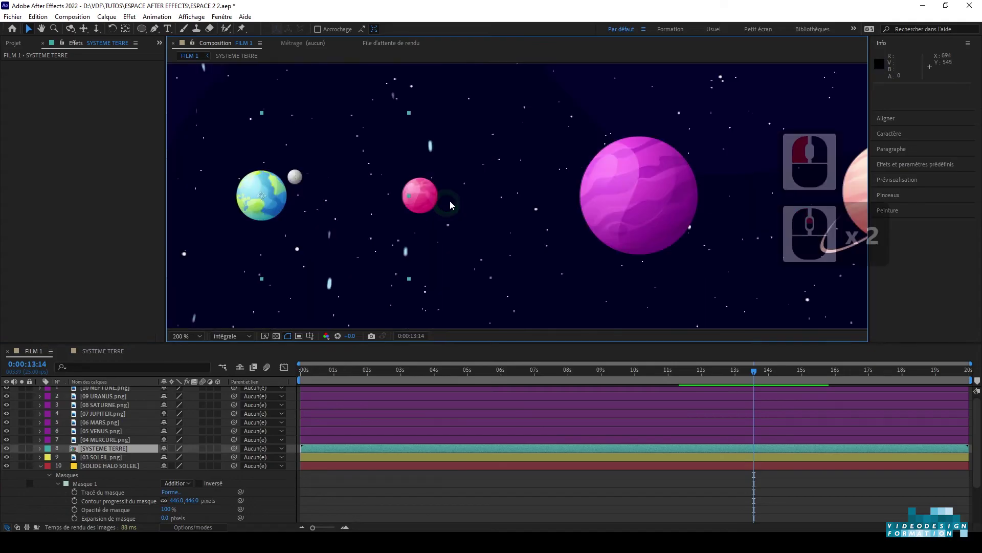
pyautogui.press('space')
pyautogui.moveTo(289, 206); pyautogui.dragTo(460, 210)
pyautogui.hotkey('ctrl', 'z')
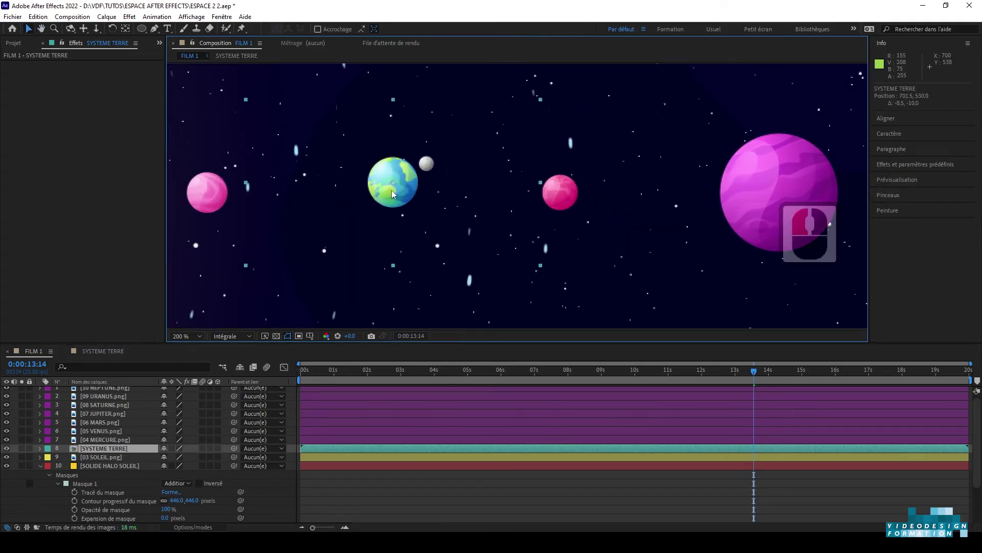
pyautogui.hotkey('ctrl', 'z')
pyautogui.scroll(-2, 441, 205)
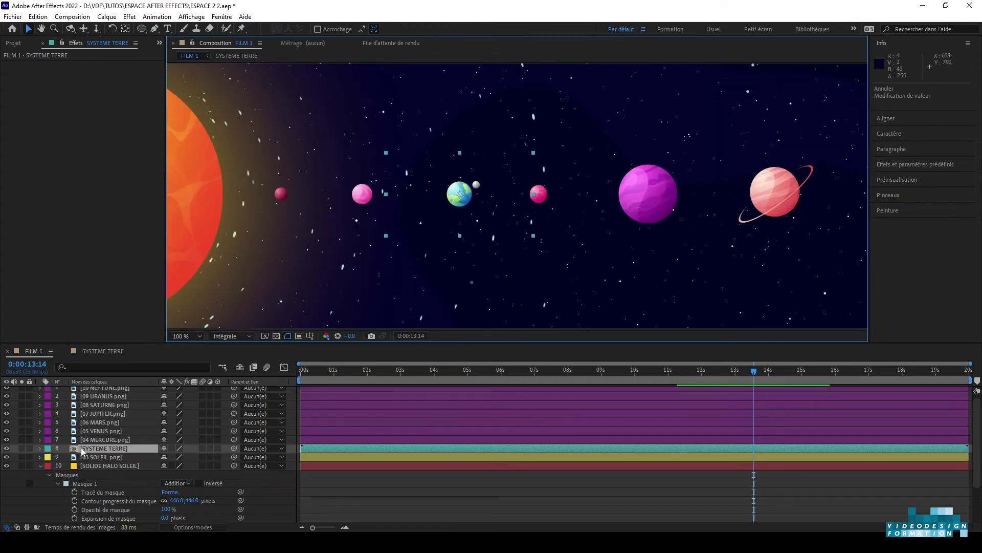
# Step: Open the SYSTEME TERRE composition to examine its Earth and Moon layers, and return to FILM 1
pyautogui.press('F10')
pyautogui.doubleClick(459, 193)
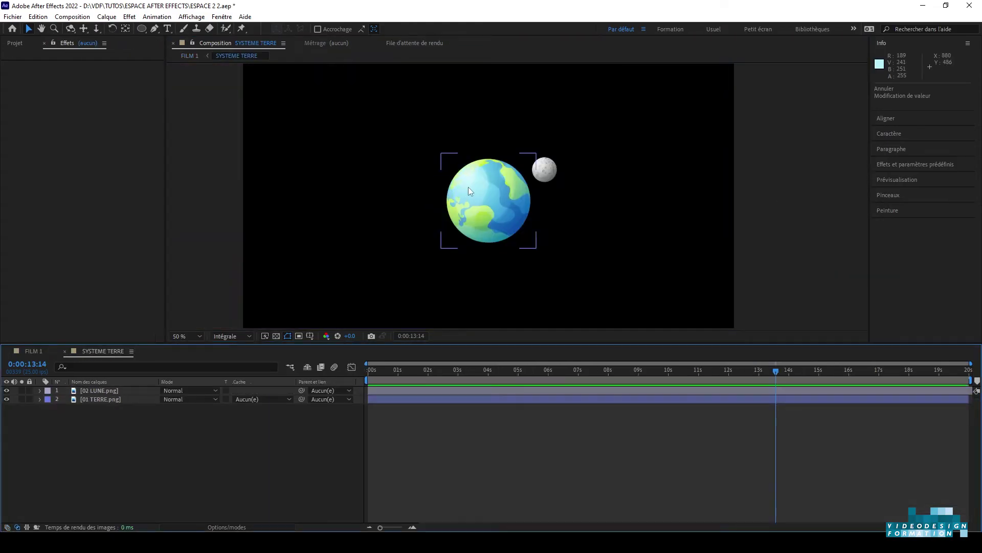
pyautogui.click(458, 112)
pyautogui.click(462, 198)
pyautogui.press('F10')
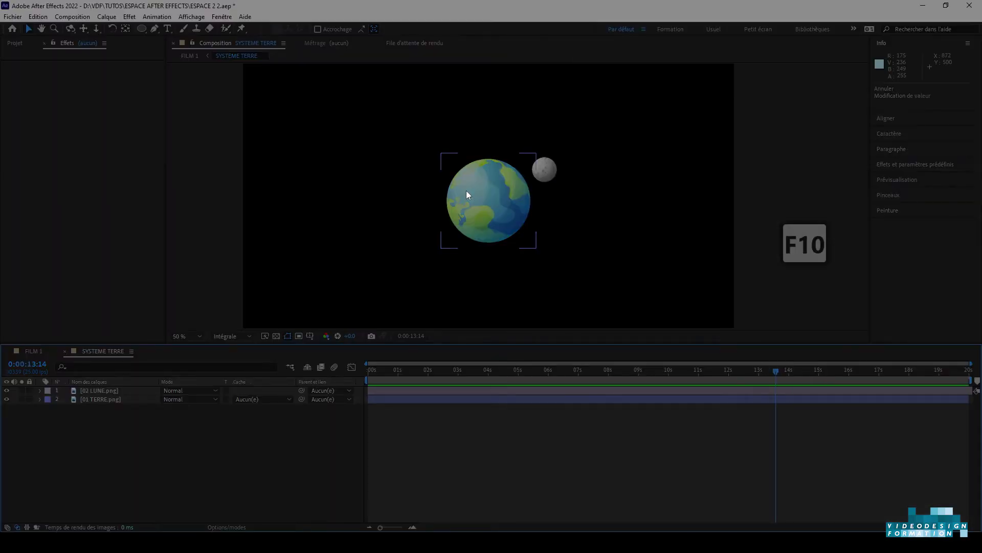
pyautogui.click(189, 56)
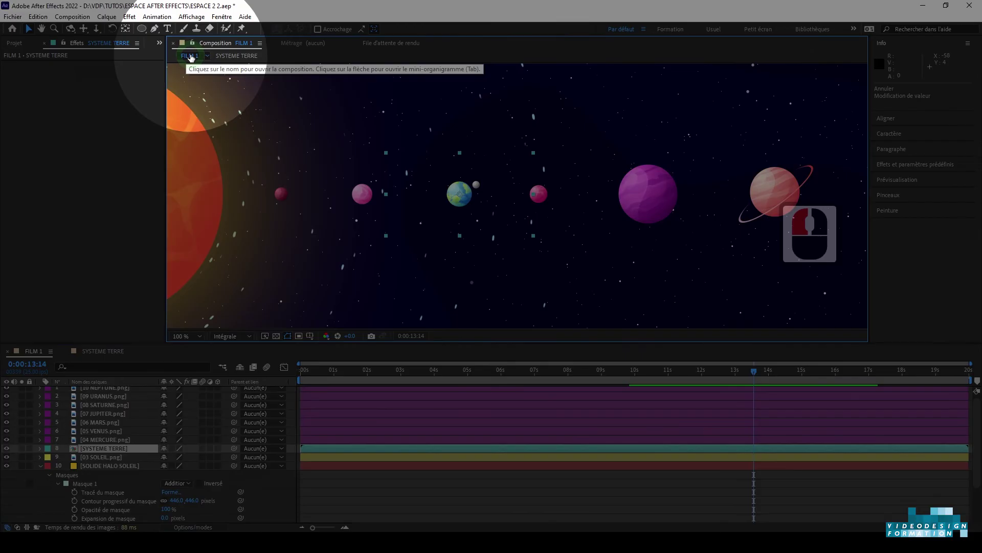
pyautogui.press('F10')
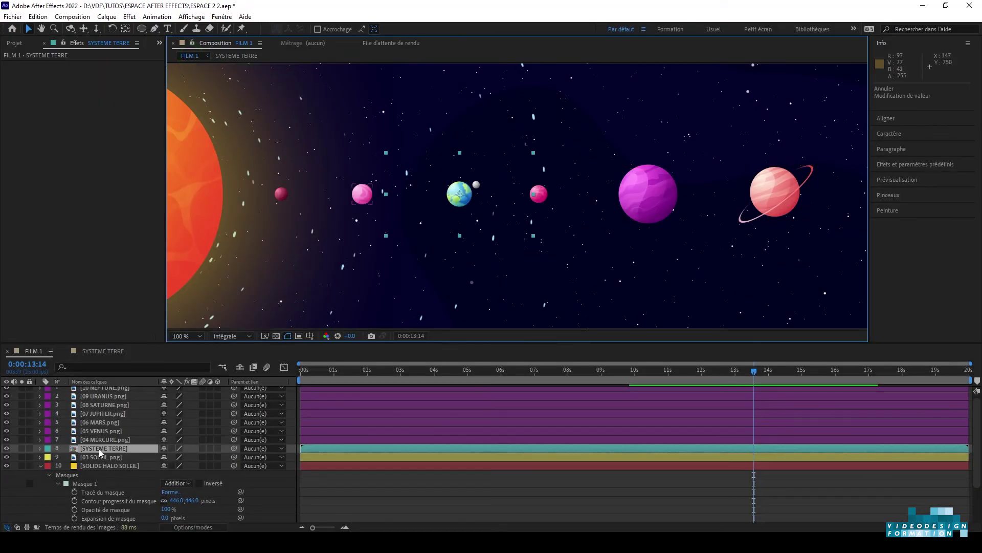
# Step: Copy the SOLIDE HALO SOLEIL layer from the FILM 1 composition
pyautogui.click(88, 464)
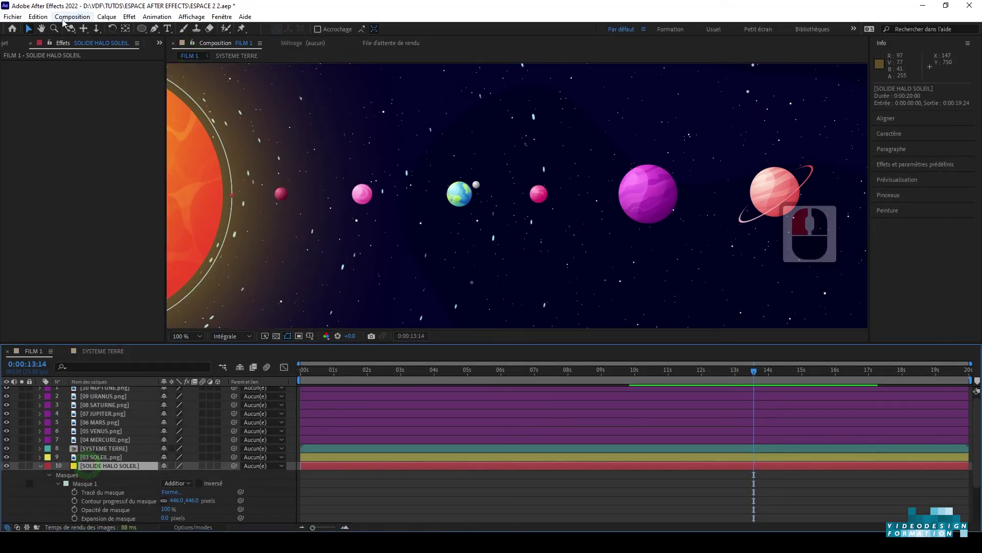
pyautogui.click(39, 18)
pyautogui.click(54, 77)
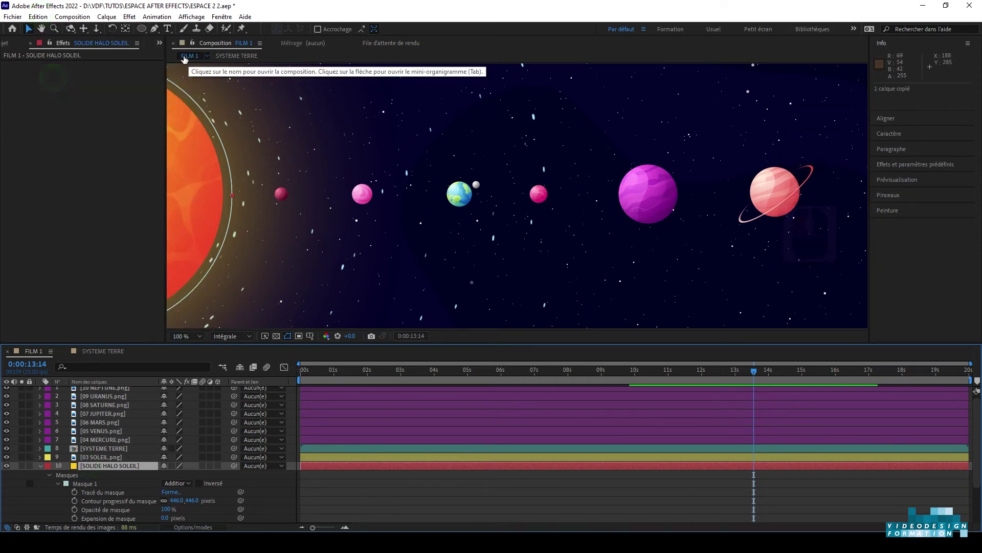
# Step: Paste the halo solid into SYSTEME TERRE, centre it on the Earth at about 952, 538, and stack it below 01 TERRE.png
pyautogui.press('F10')
pyautogui.click(230, 58)
pyautogui.press('F10')
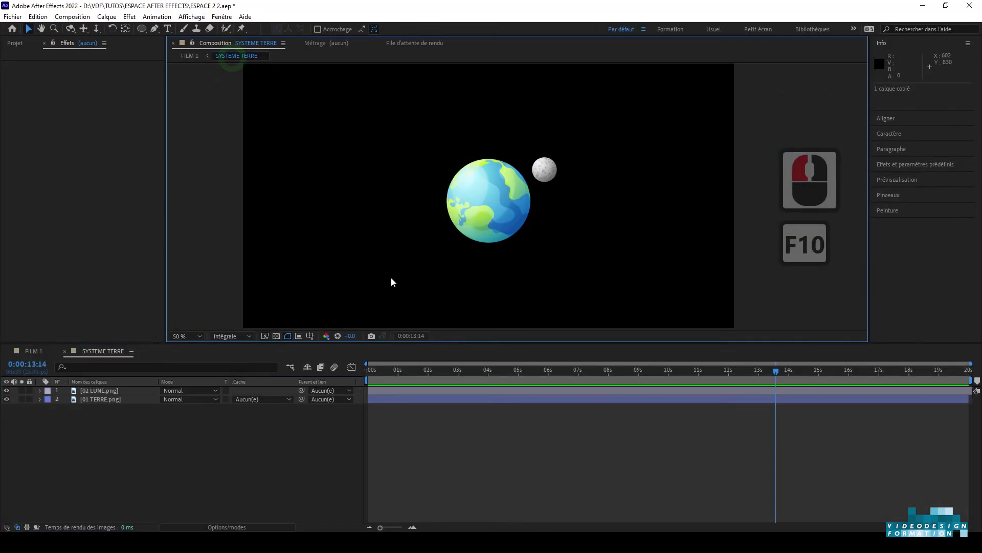
pyautogui.click(38, 17)
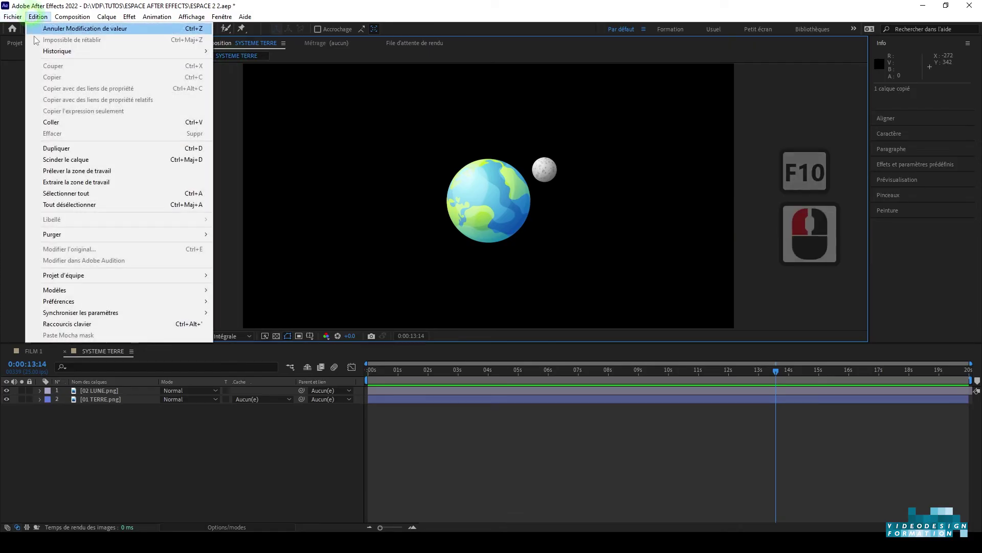
pyautogui.click(59, 117)
pyautogui.moveTo(243, 206); pyautogui.dragTo(491, 202)
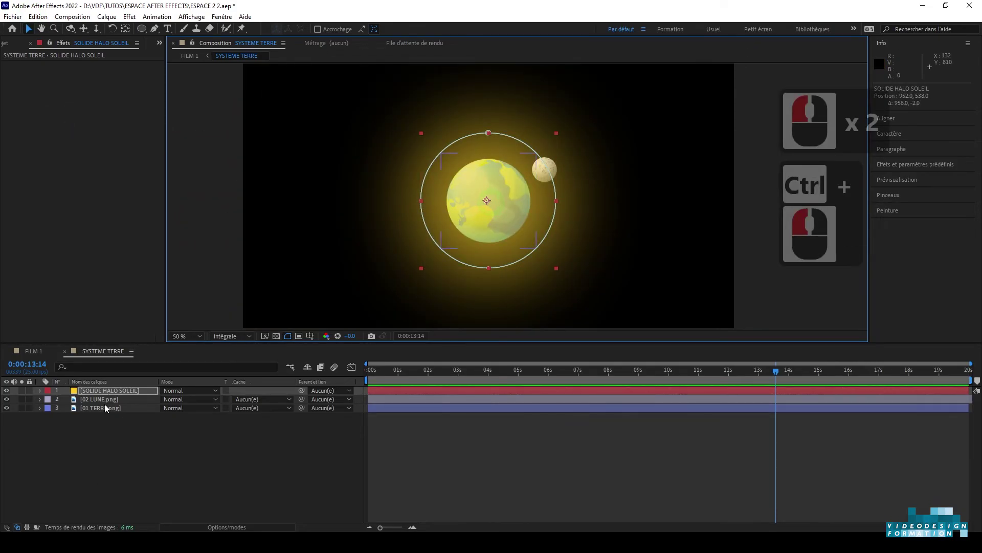
pyautogui.moveTo(104, 391); pyautogui.dragTo(102, 412)
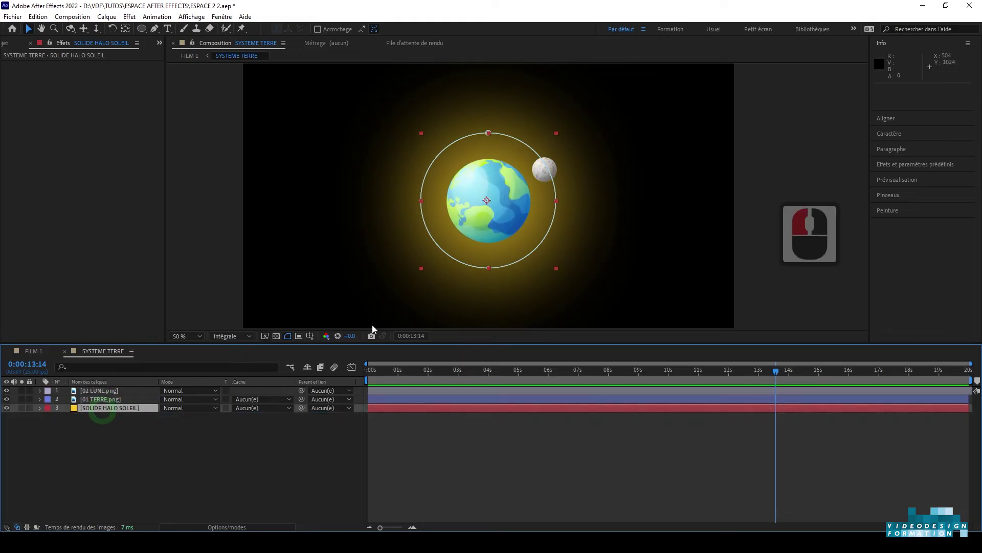
# Step: Scale the pasted halo's mask down to just outside the Earth, nudge it 2 pixels left, and confirm the transformation
pyautogui.doubleClick(488, 134)
pyautogui.moveTo(556, 133); pyautogui.dragTo(544, 156)
pyautogui.press('Left')
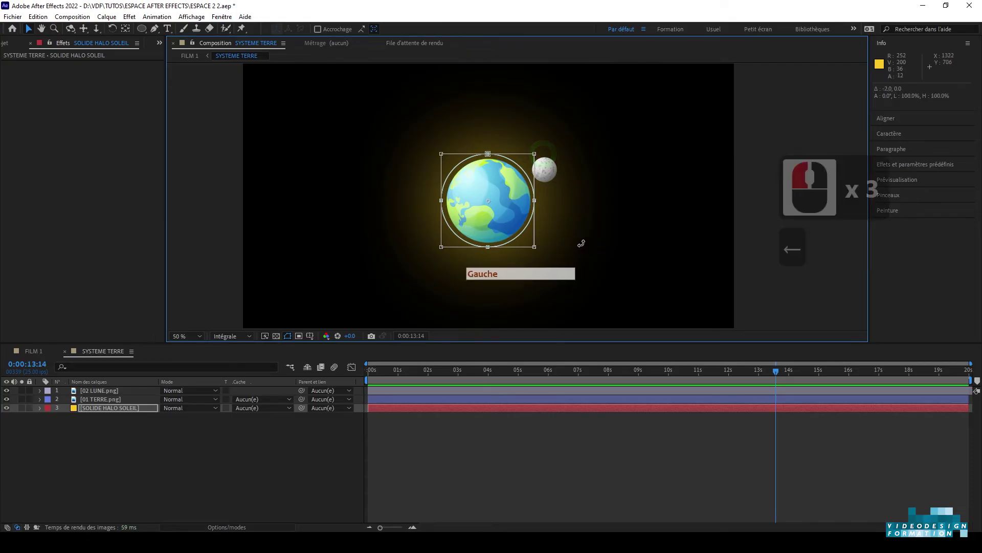
pyautogui.click(578, 180)
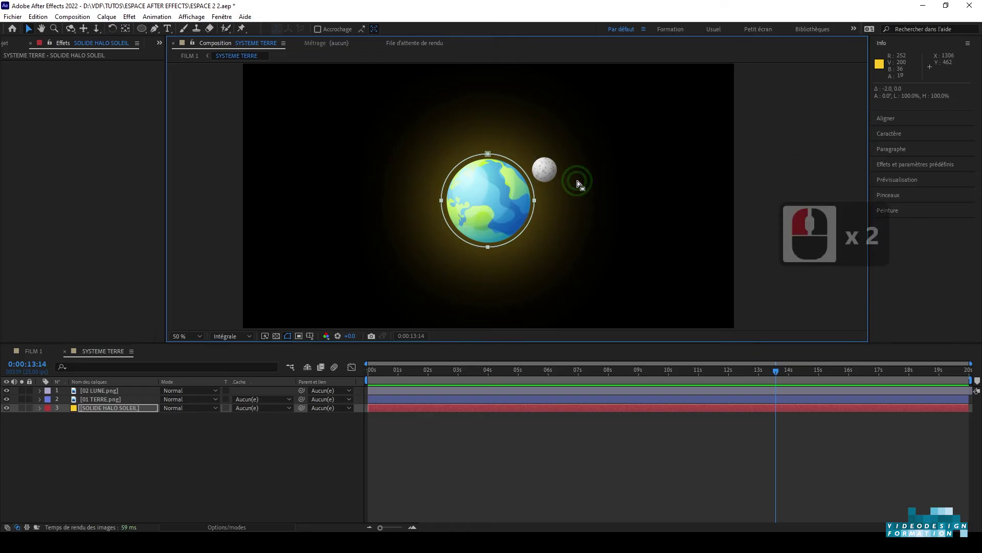
# Step: Recolour the pasted halo solid with light blue sampled from the Earth and name the layer SOLIDE HALO TERRE
pyautogui.press('F10')
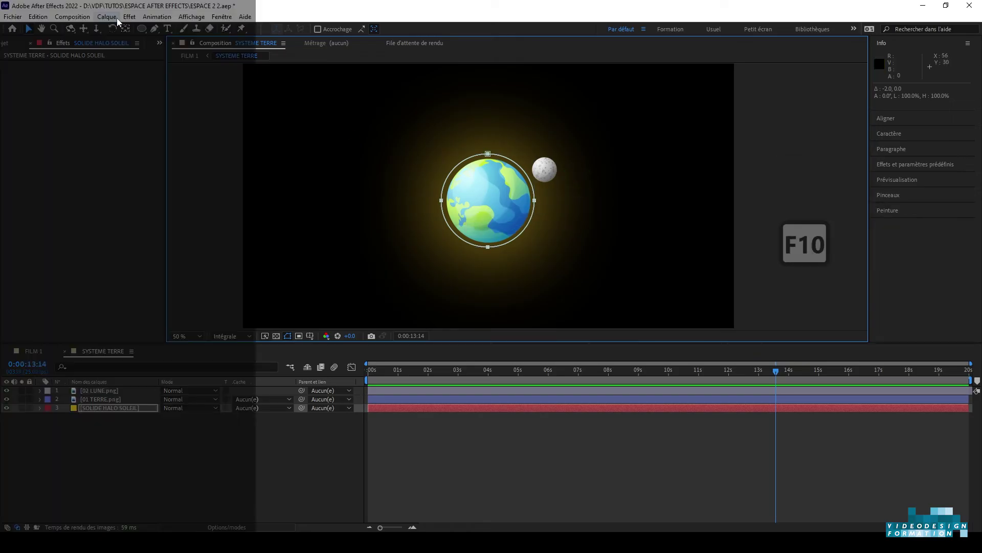
pyautogui.click(117, 20)
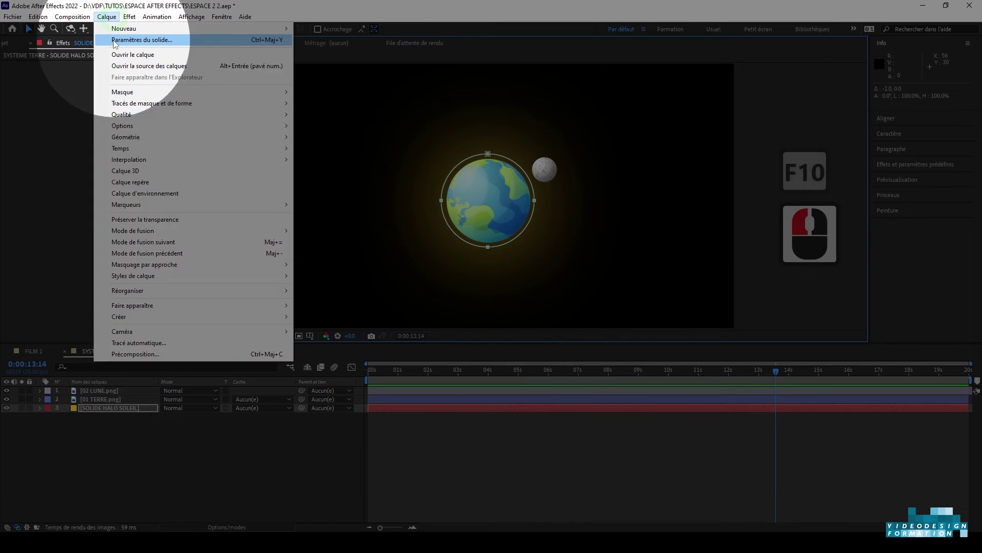
pyautogui.click(115, 41)
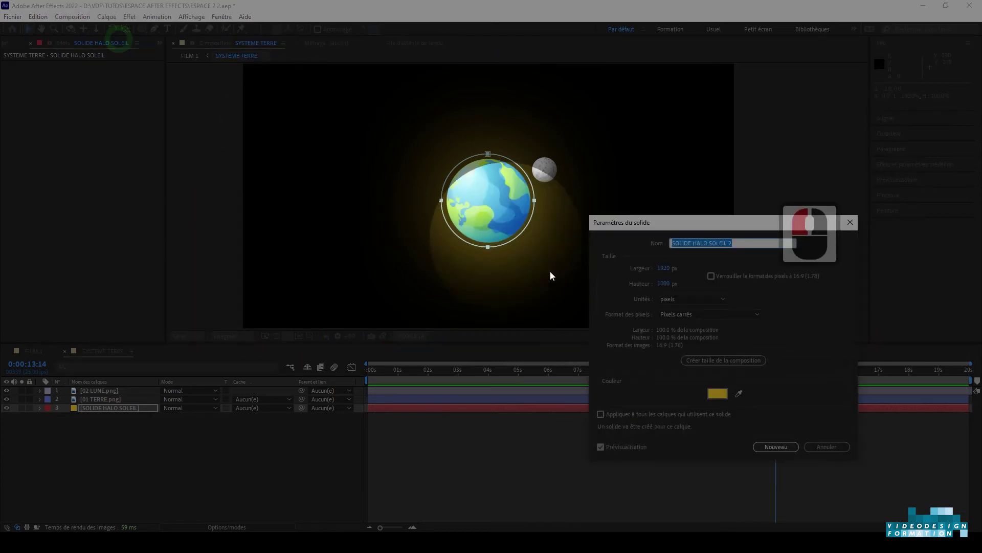
pyautogui.press('F9')
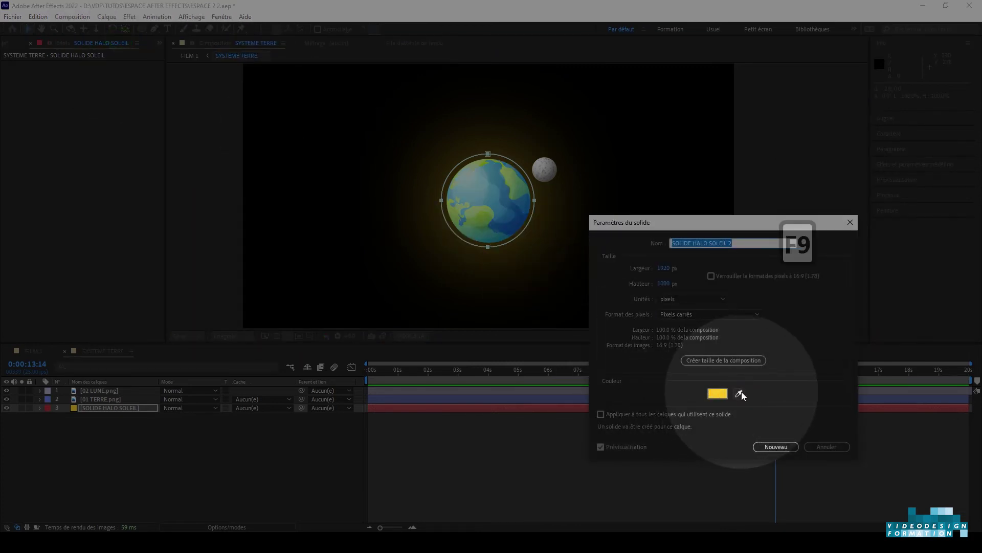
pyautogui.press('F10')
pyautogui.click(739, 393)
pyautogui.click(495, 191)
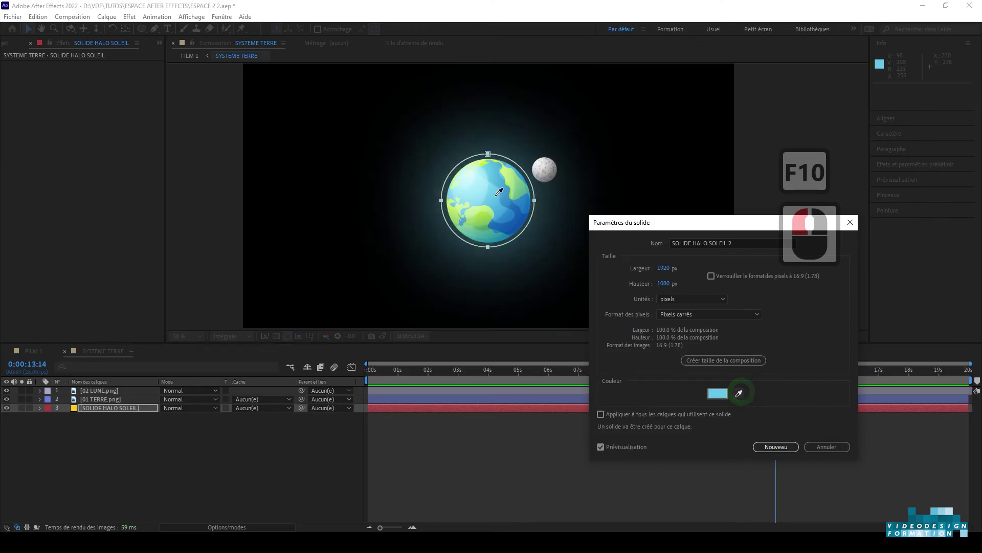
pyautogui.click(776, 447)
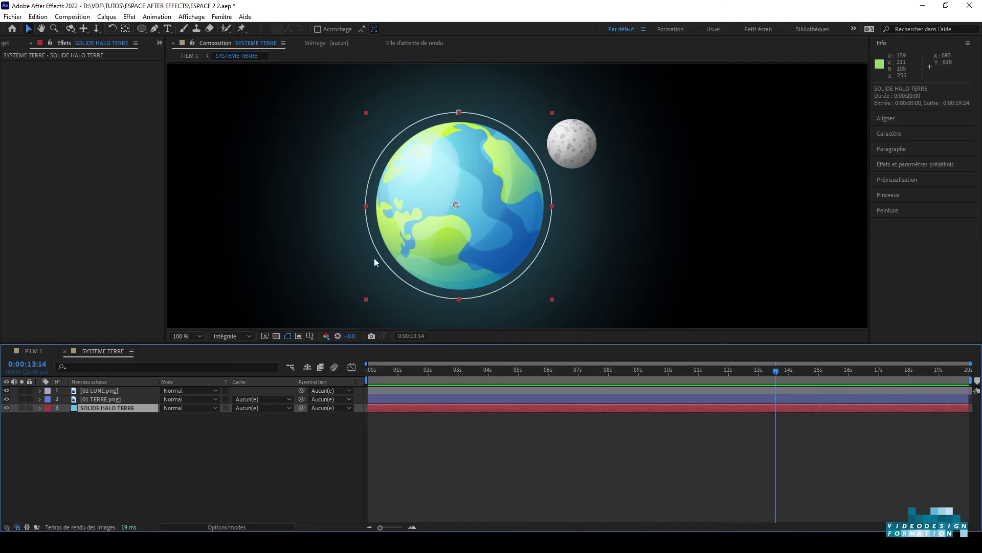
pyautogui.scroll(-2, 447, 240)
pyautogui.click(75, 447)
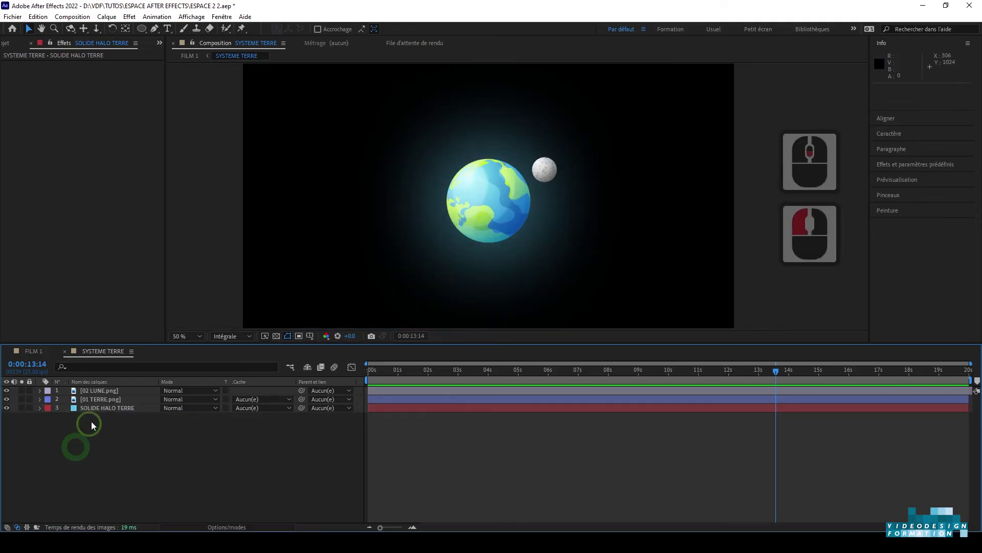
# Step: Duplicate the SOLIDE HALO TERRE layer in SYSTEME TERRE
pyautogui.click(108, 407)
pyautogui.press('F10')
pyautogui.press('F10')
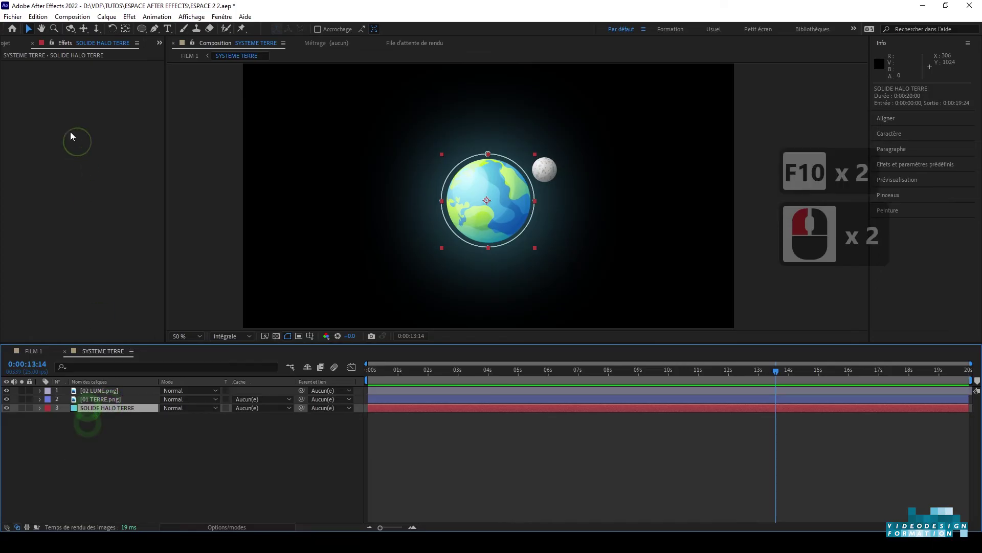
pyautogui.click(39, 17)
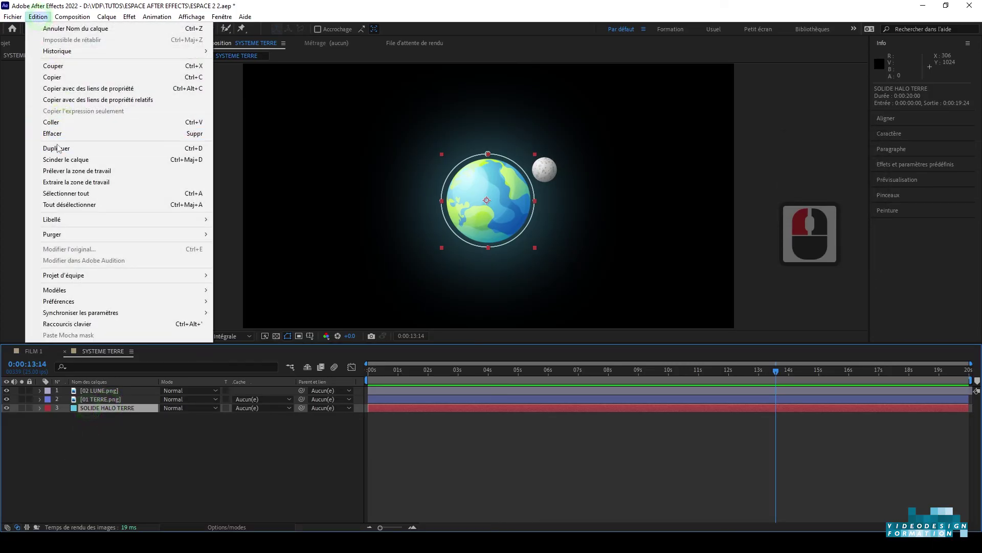
pyautogui.click(57, 148)
pyautogui.click(56, 432)
# Step: Rename the duplicated halo layer OZONE
pyautogui.doubleClick(86, 407)
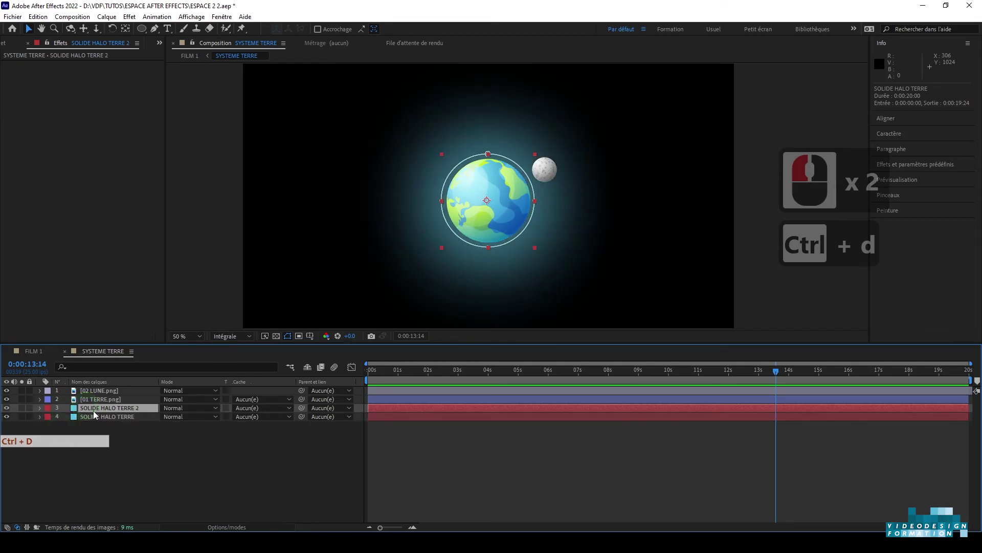
pyautogui.press('Return')
pyautogui.press('Right')
pyautogui.press('BackSpace')
pyautogui.press('BackSpace')
pyautogui.press('BackSpace')
pyautogui.press('BackSpace')
pyautogui.press('BackSpace')
pyautogui.press('BackSpace')
pyautogui.press('BackSpace')
pyautogui.press('BackSpace')
pyautogui.press('BackSpace')
pyautogui.press('BackSpace')
pyautogui.press('BackSpace')
pyautogui.press('BackSpace')
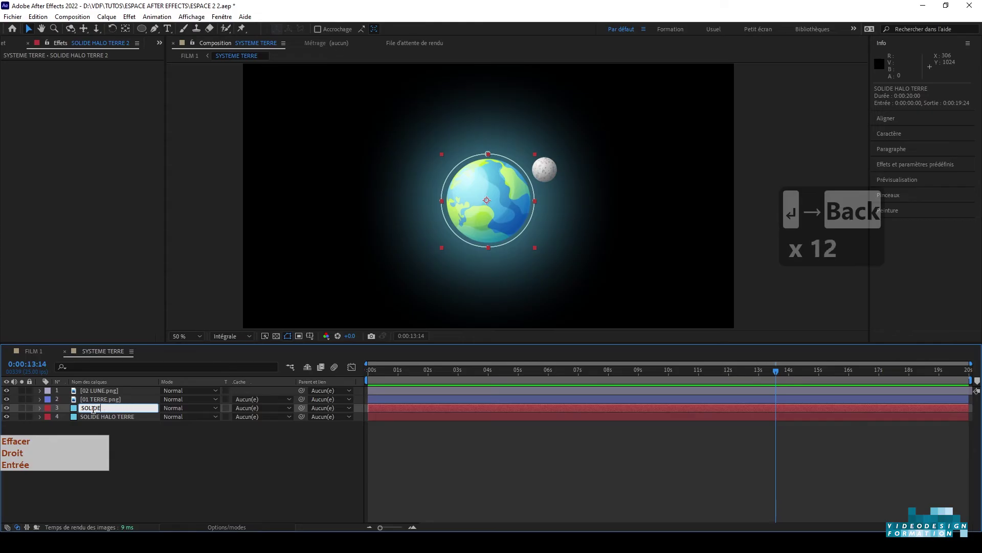
pyautogui.write('OZONE')
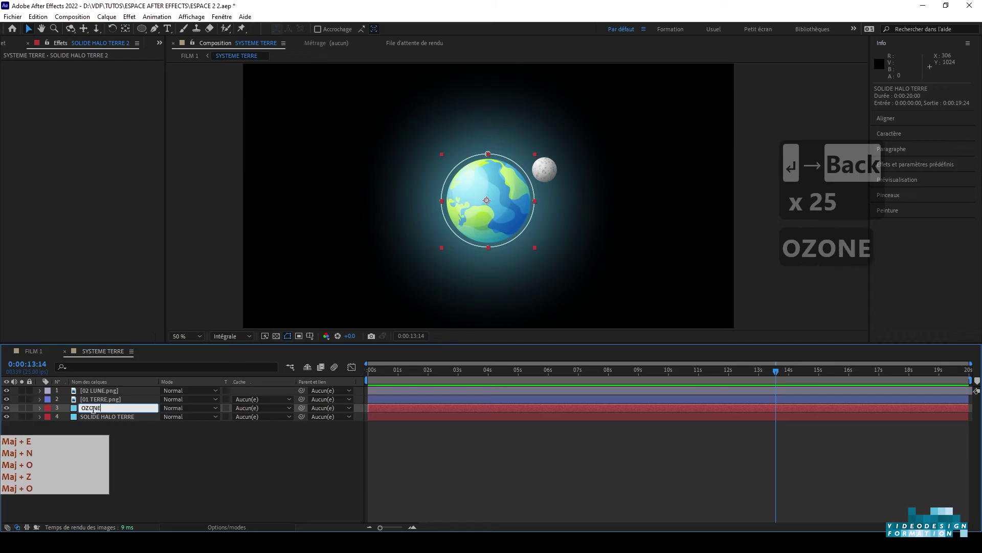
pyautogui.press('Return')
pyautogui.click(180, 471)
# Step: Scale the OZONE layer's mask uniformly to about 91.8% so it closely surrounds the Earth
pyautogui.click(94, 407)
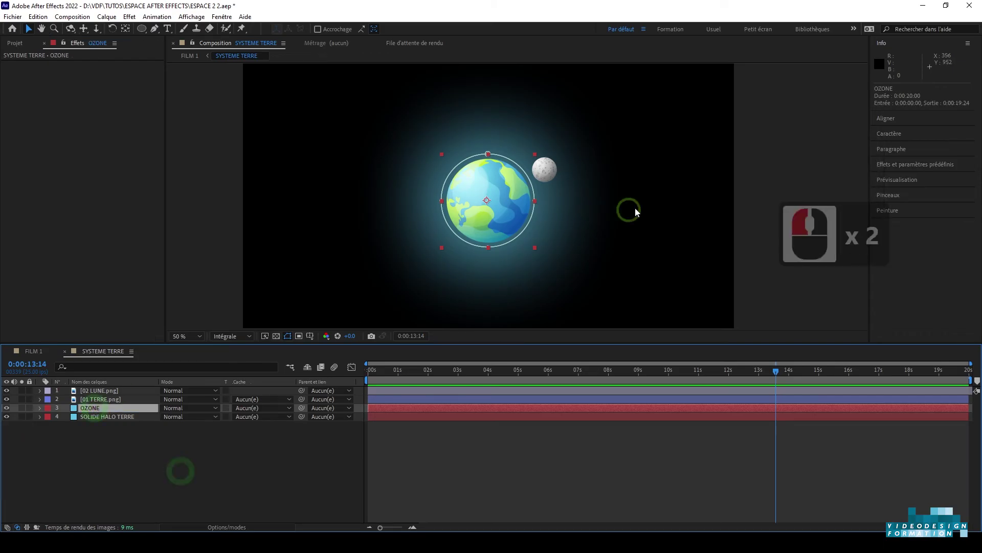
pyautogui.doubleClick(487, 153)
pyautogui.scroll(2, 468, 197)
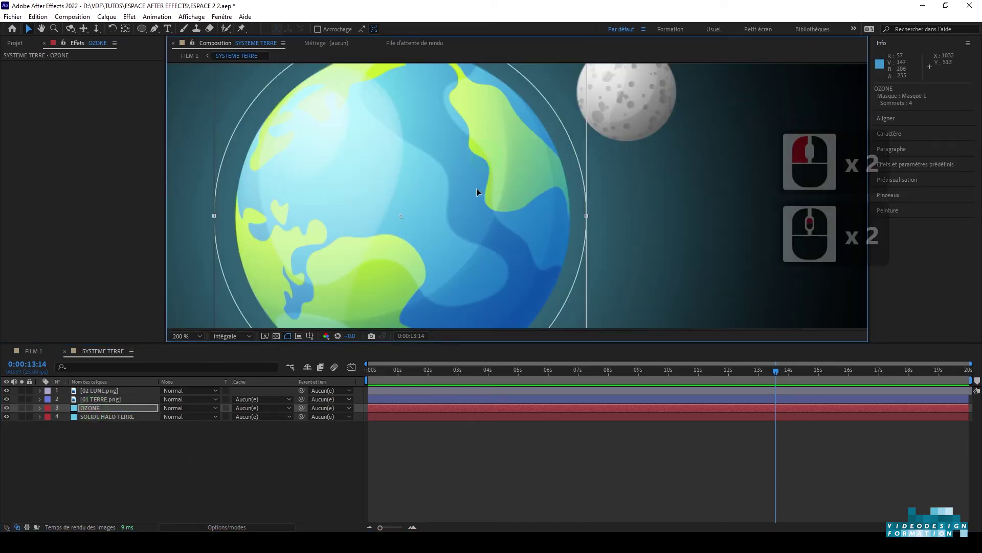
pyautogui.moveTo(549, 115); pyautogui.dragTo(544, 120)
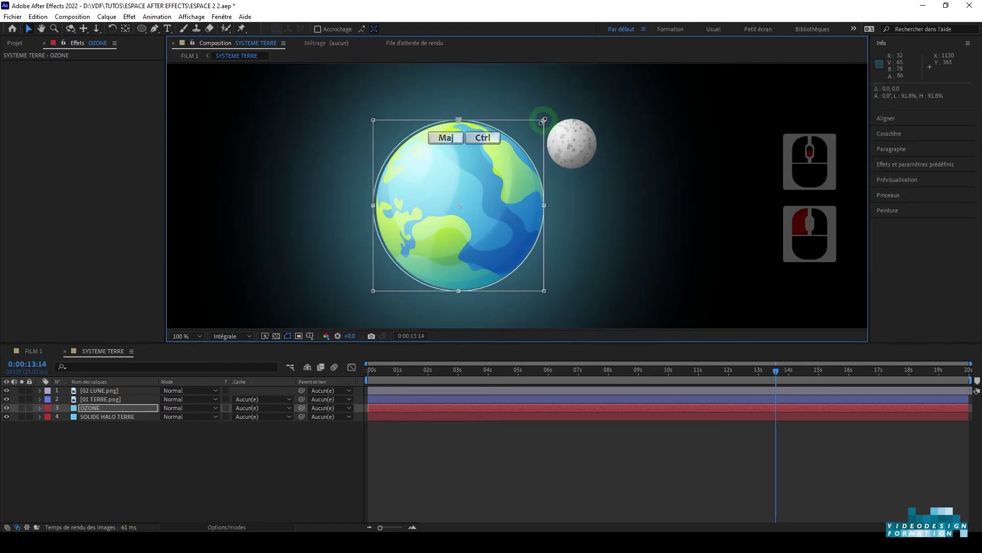
# Step: Nudge the OZONE mask slightly right and down to centre it on the Earth, and deselect the layer
pyautogui.press('Right')
pyautogui.press('Right')
pyautogui.press('Right')
pyautogui.press('Down')
pyautogui.press('Right')
pyautogui.press('Left')
pyautogui.press('Left')
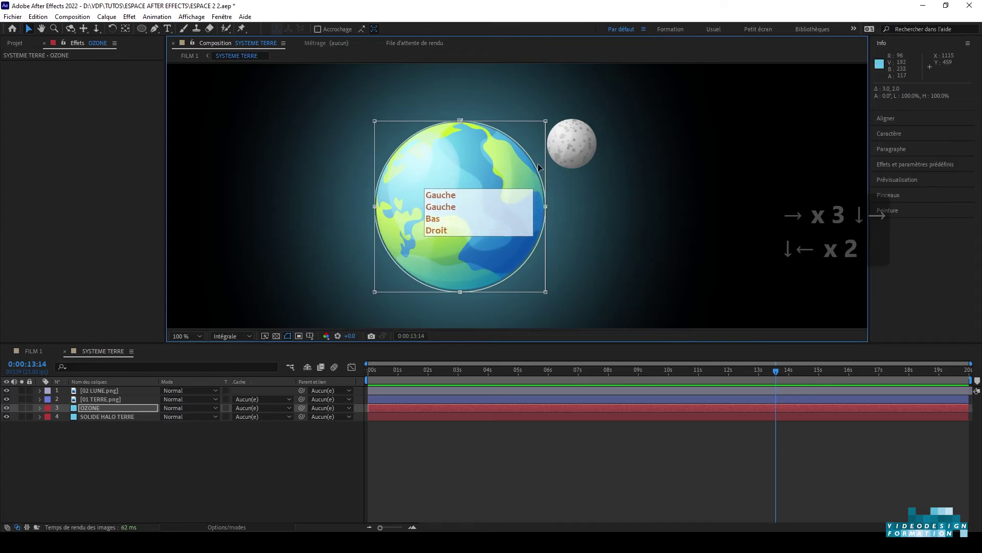
pyautogui.press('Up')
pyautogui.click(158, 460)
# Step: Set the feather of Masque 1 on the OZONE layer to 21 pixels and check the glow around the Earth
pyautogui.click(40, 407)
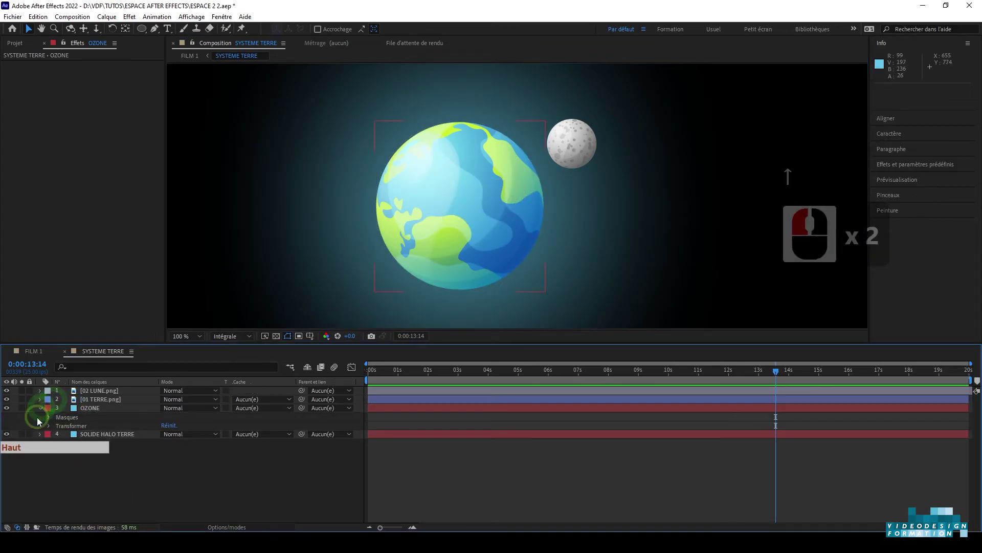
pyautogui.click(48, 417)
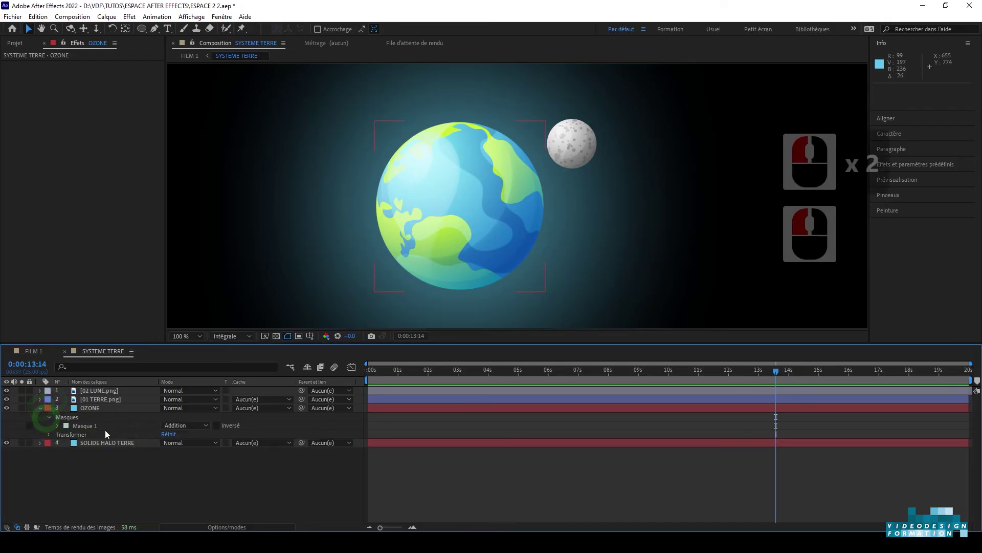
pyautogui.click(54, 425)
pyautogui.moveTo(176, 444); pyautogui.dragTo(112, 440)
pyautogui.doubleClick(374, 241)
pyautogui.scroll(-2, 374, 240)
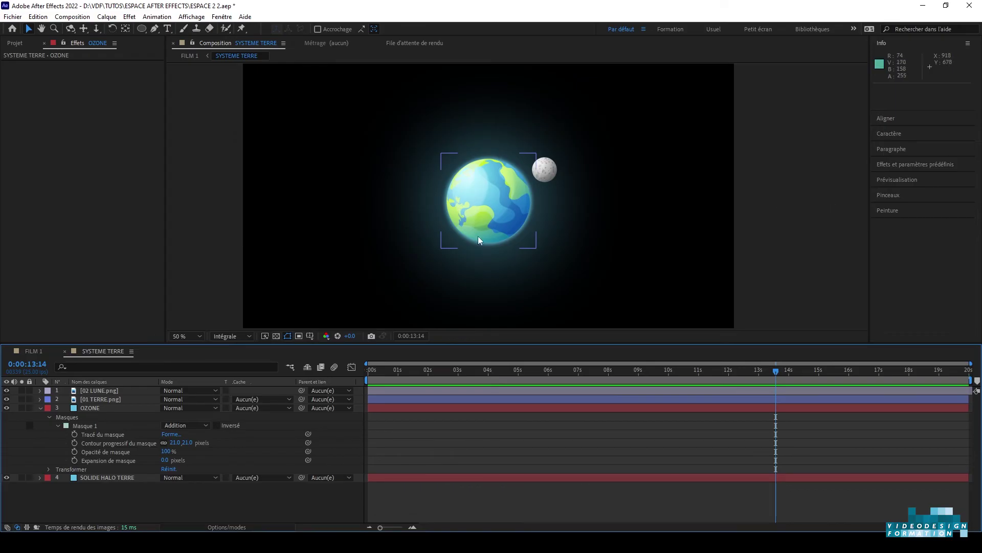
pyautogui.scroll(2, 481, 236)
pyautogui.scroll(-2, 492, 231)
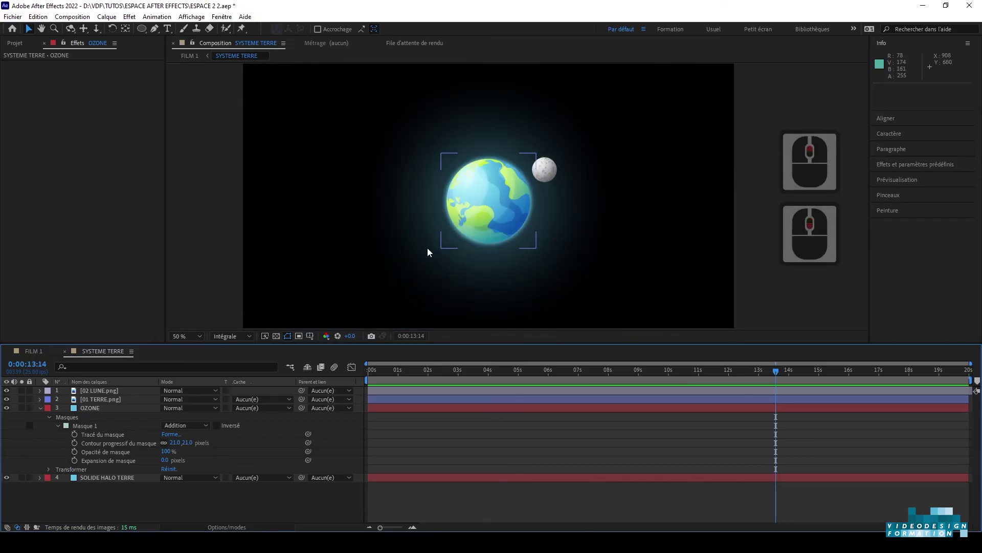
pyautogui.click(39, 408)
# Step: Apply the Lueur diffuse effect to the 01 TERRE.png layer
pyautogui.click(103, 399)
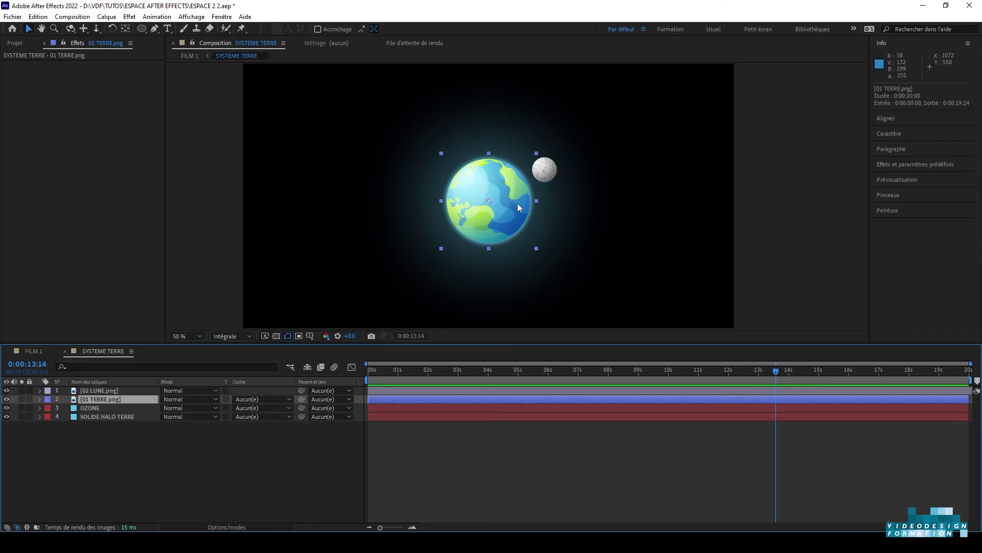
pyautogui.press('F10')
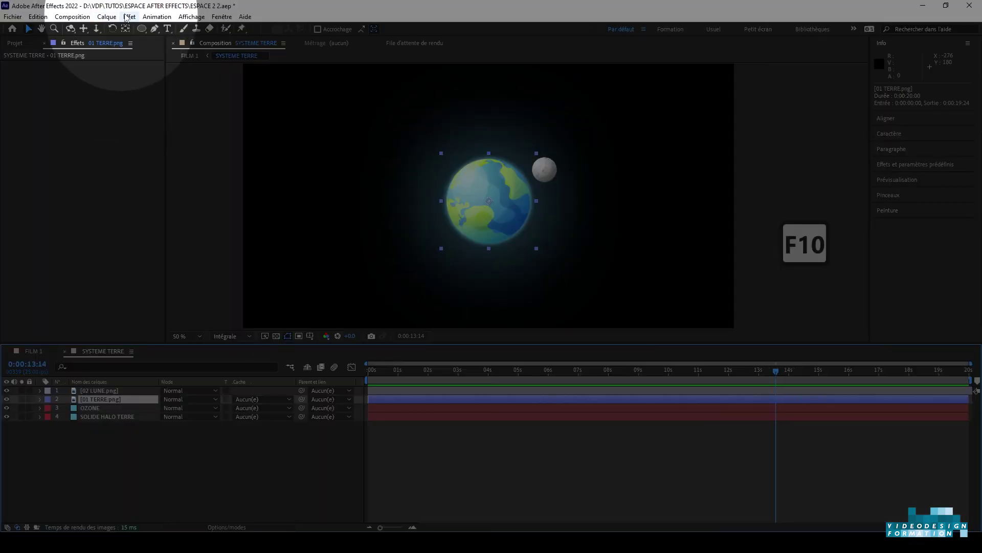
pyautogui.click(129, 17)
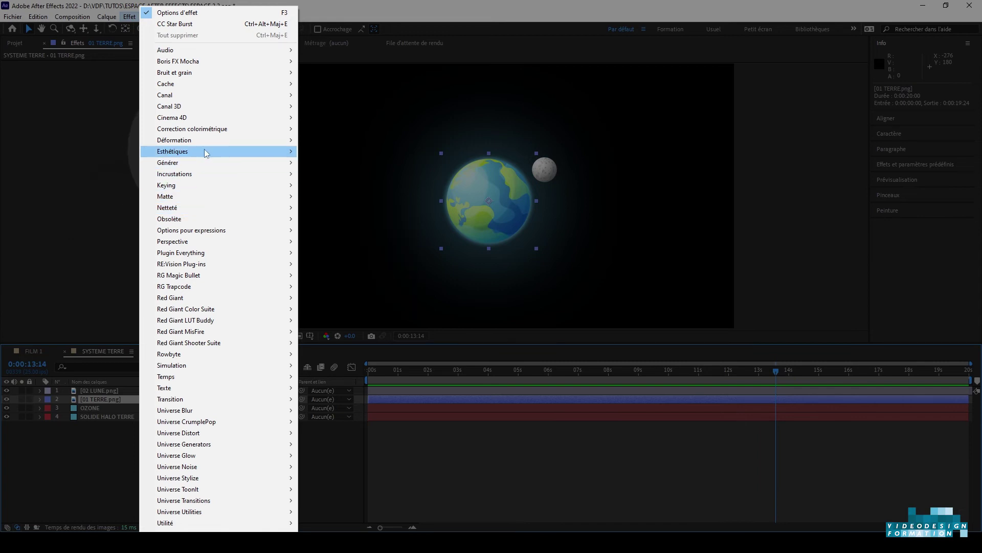
pyautogui.click(240, 152)
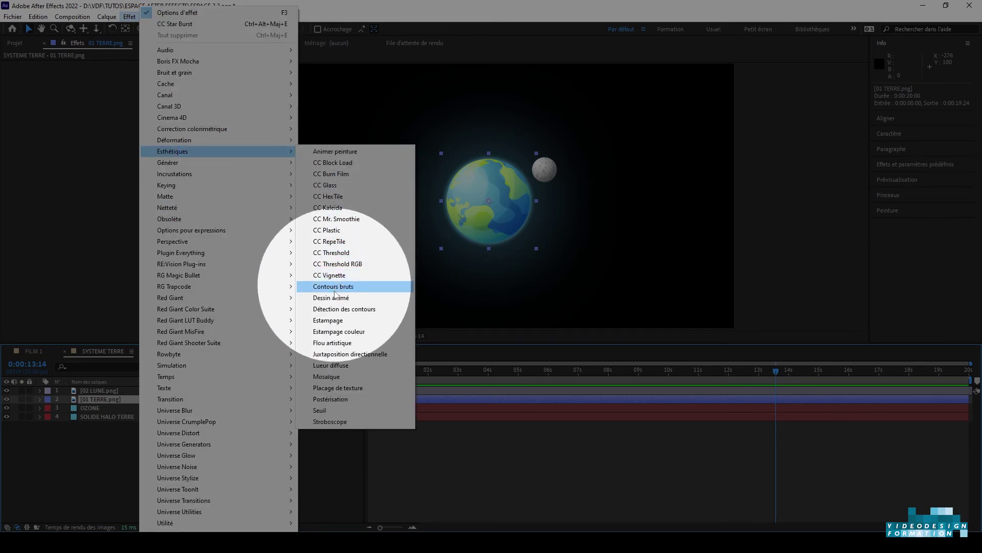
pyautogui.click(326, 366)
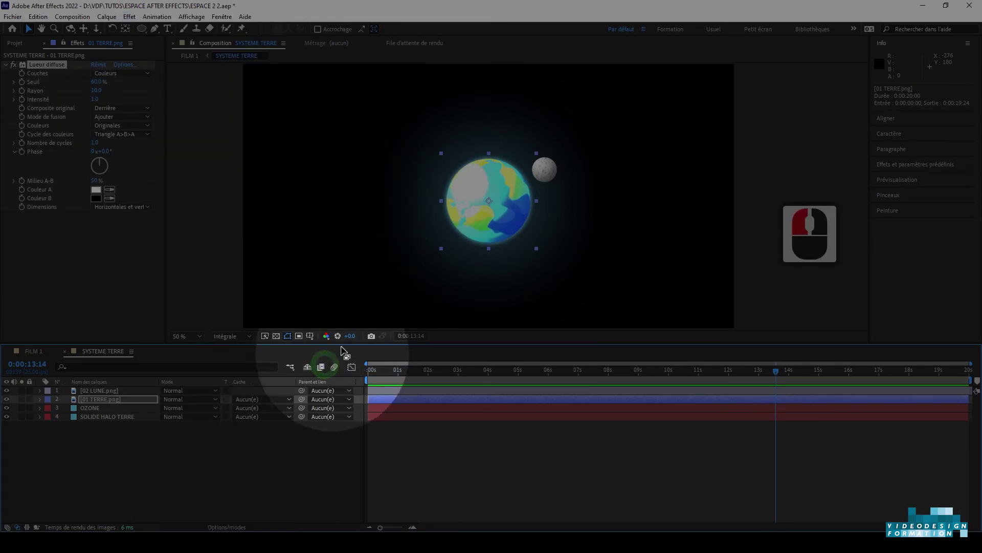
pyautogui.press('F10')
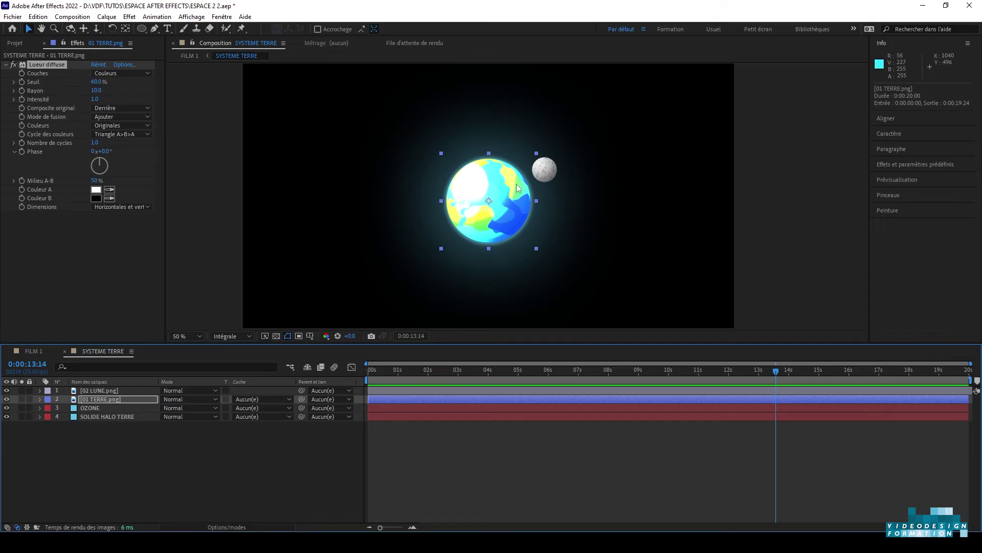
pyautogui.scroll(2, 517, 185)
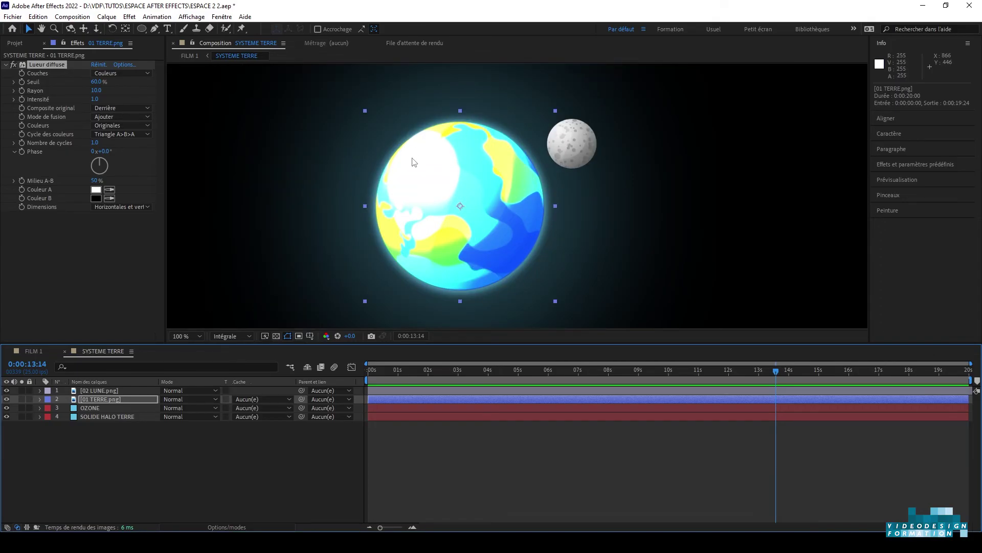
# Step: Base the Lueur diffuse effect on the Earth layer's Alpha channel instead of its colours
pyautogui.press('F10')
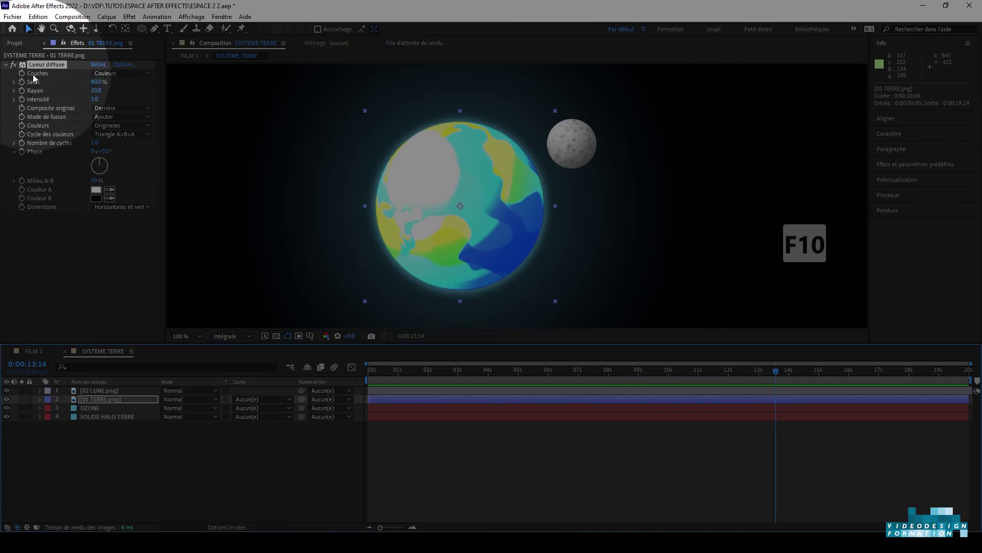
pyautogui.click(117, 74)
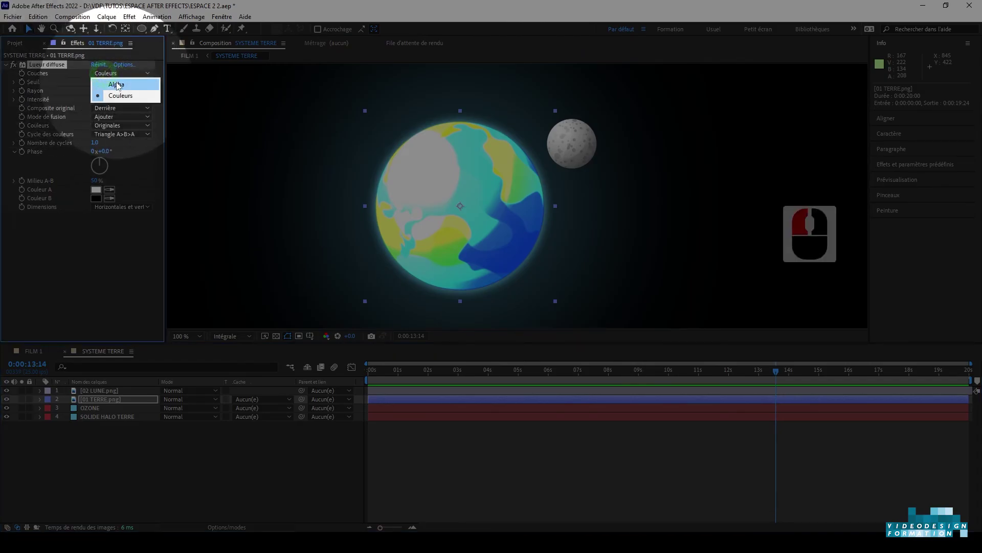
pyautogui.click(117, 83)
pyautogui.press('F10')
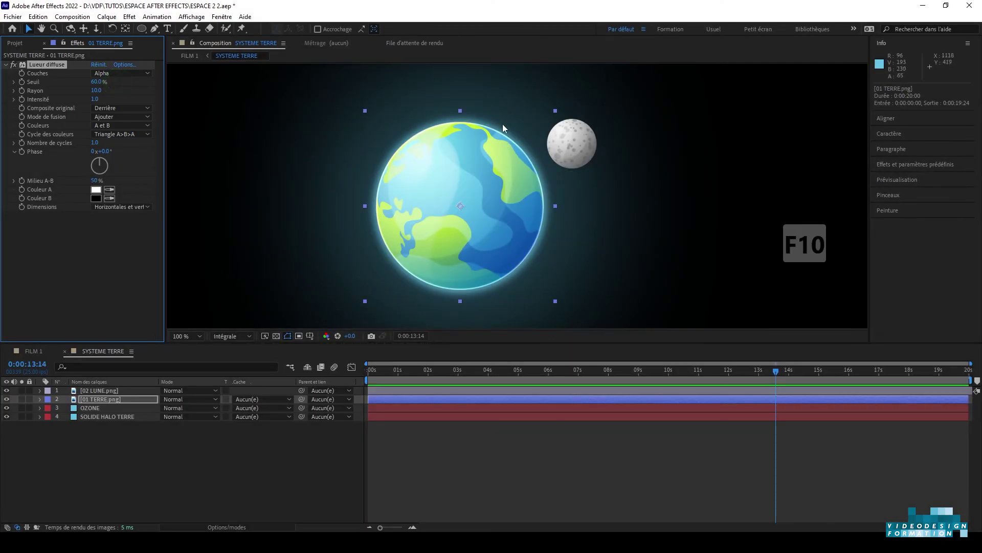
# Step: Set the Lueur diffuse radius to 31 and sample a light blue from the Earth as Couleur A
pyautogui.press('F10')
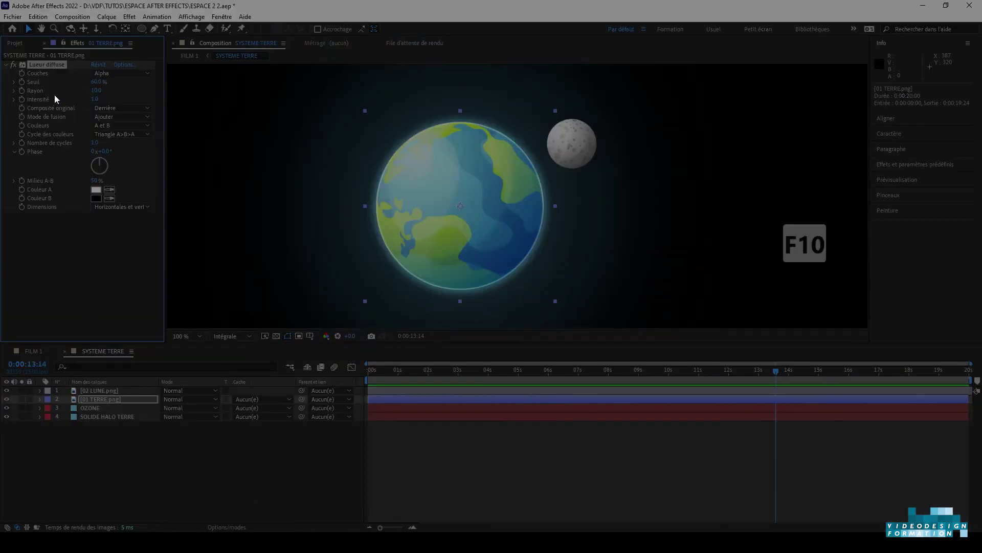
pyautogui.moveTo(100, 92)
pyautogui.mouseDown()
pyautogui.moveTo(121, 89)
pyautogui.moveTo(105, 92)
pyautogui.mouseUp()
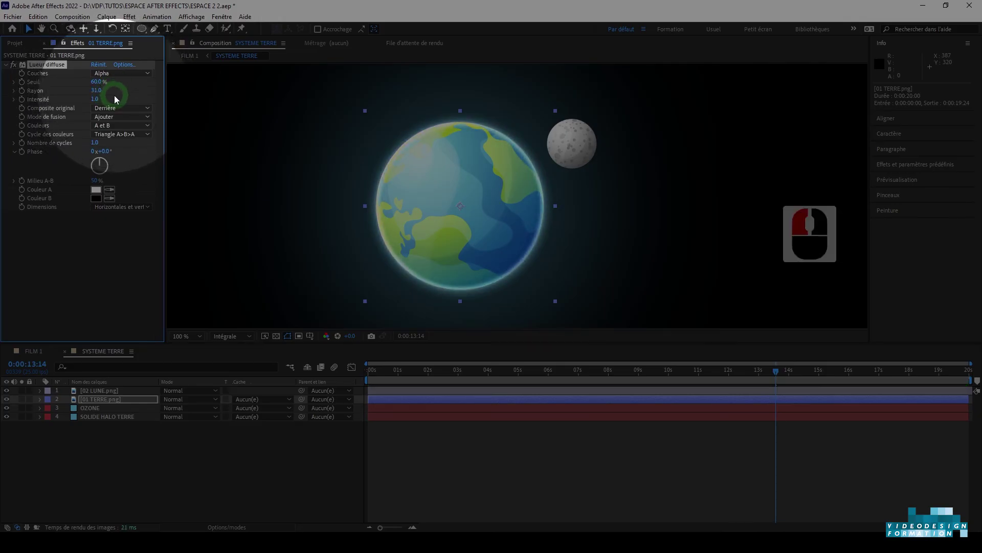
pyautogui.press('F10')
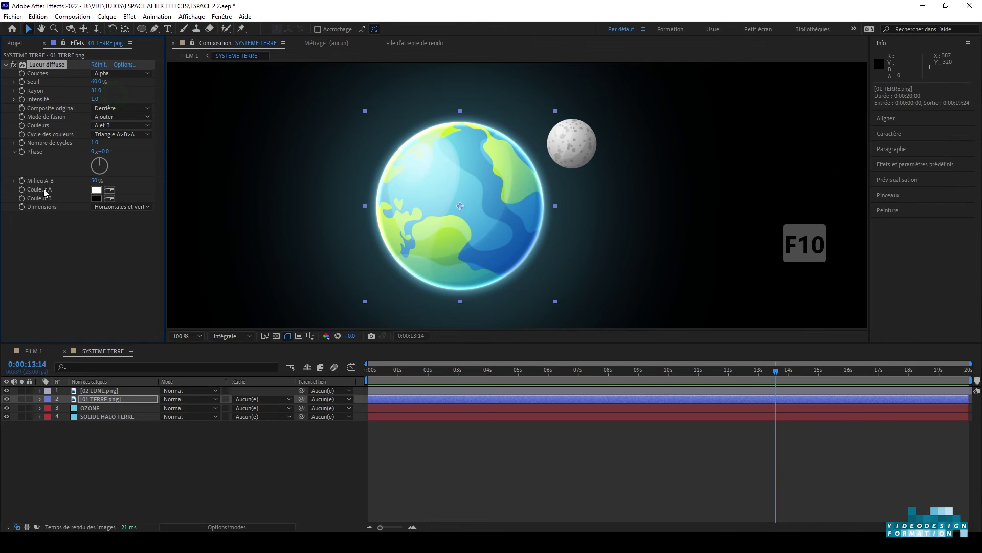
pyautogui.click(109, 189)
pyautogui.click(465, 189)
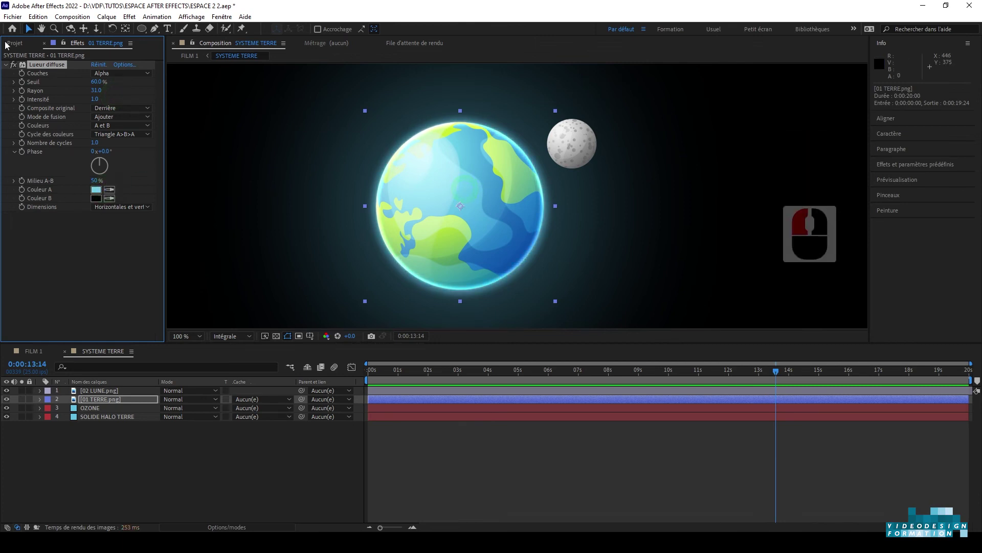
# Step: Lower the Lueur diffuse intensity to 0.3 and deselect the Earth layer
pyautogui.moveTo(92, 100); pyautogui.dragTo(61, 103)
pyautogui.click(204, 465)
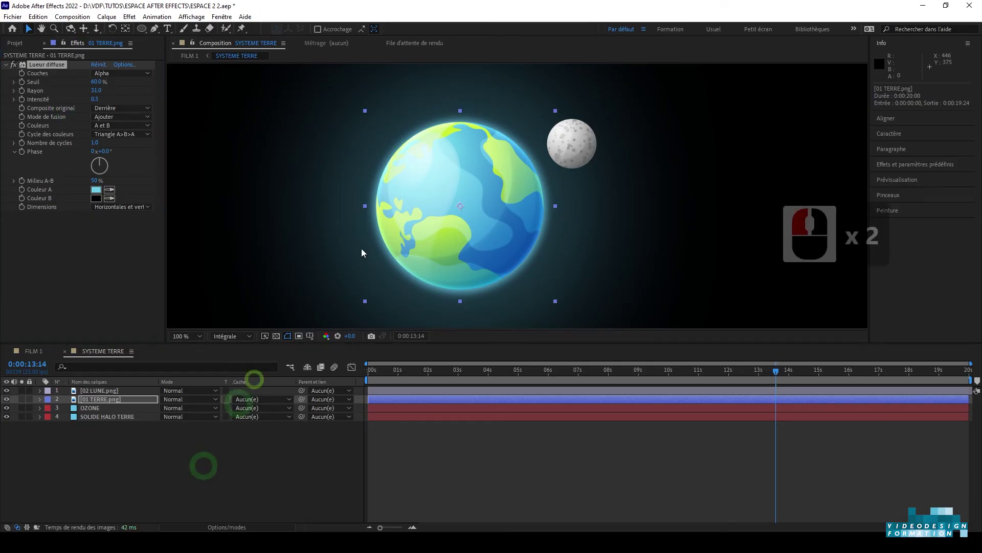
pyautogui.scroll(-2, 361, 250)
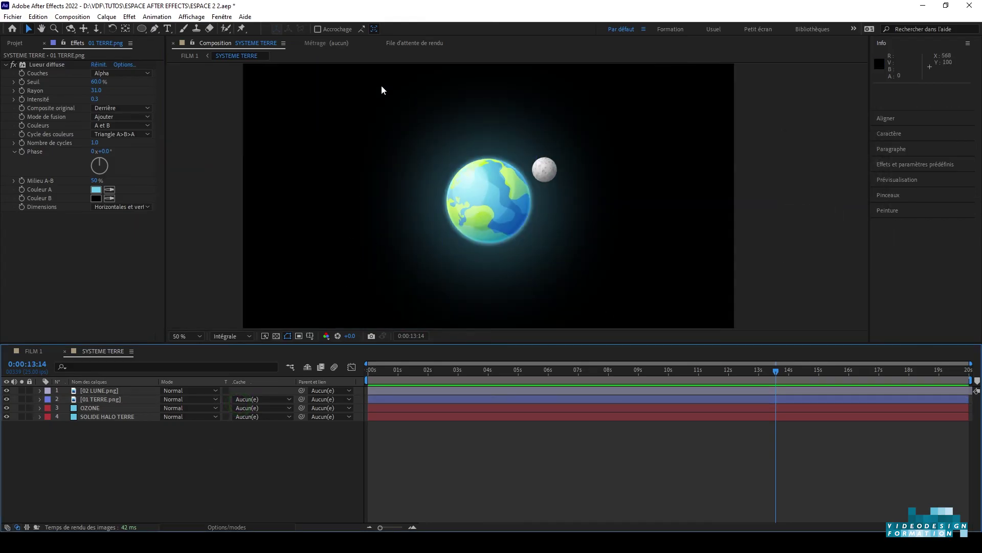
# Step: Return to the FILM 1 composition and collapse the properties of the SOLIDE HALO SOLEIL layer
pyautogui.press('F10')
pyautogui.click(188, 57)
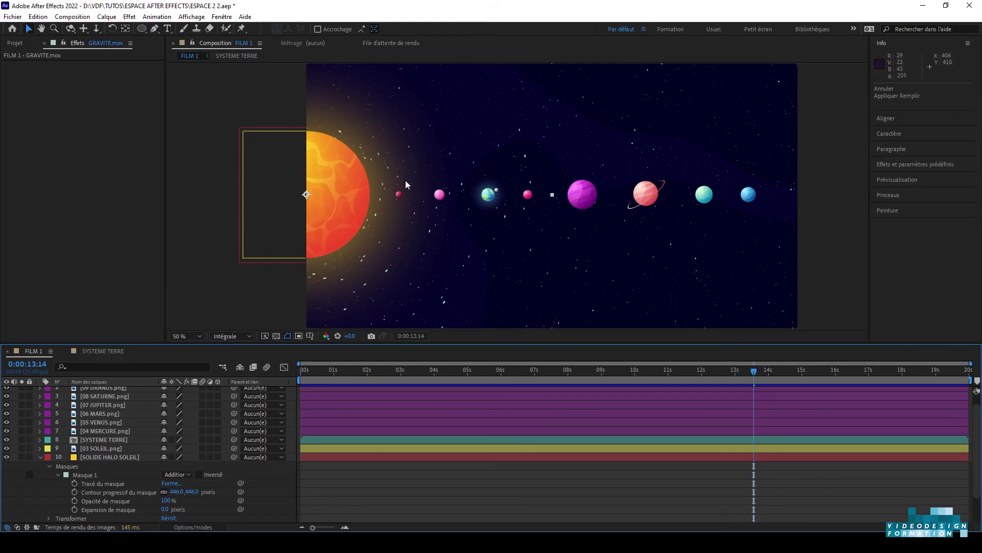
pyautogui.click(41, 457)
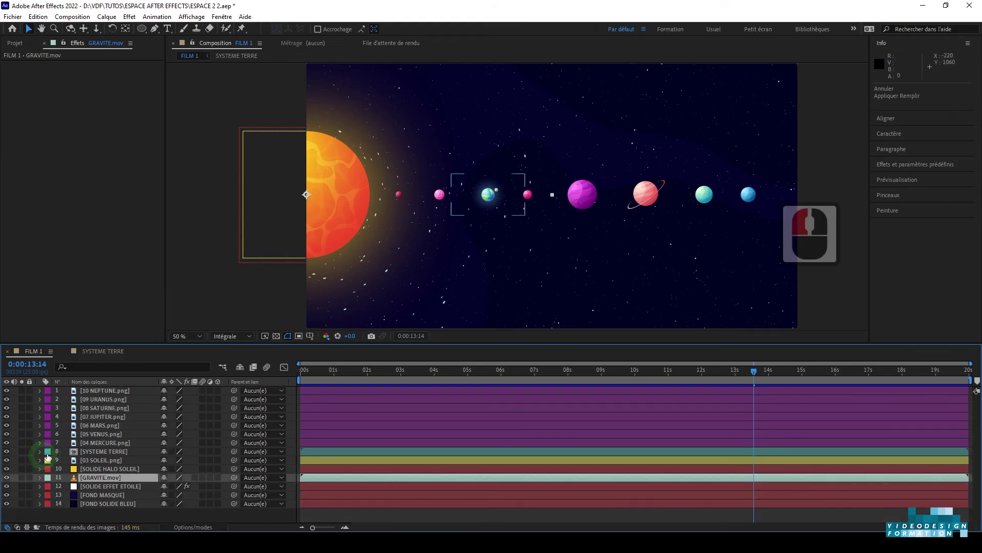
pyautogui.press('F10')
# Step: Apply the Remplir effect to the GRAVITE.mov layer
pyautogui.doubleClick(93, 479)
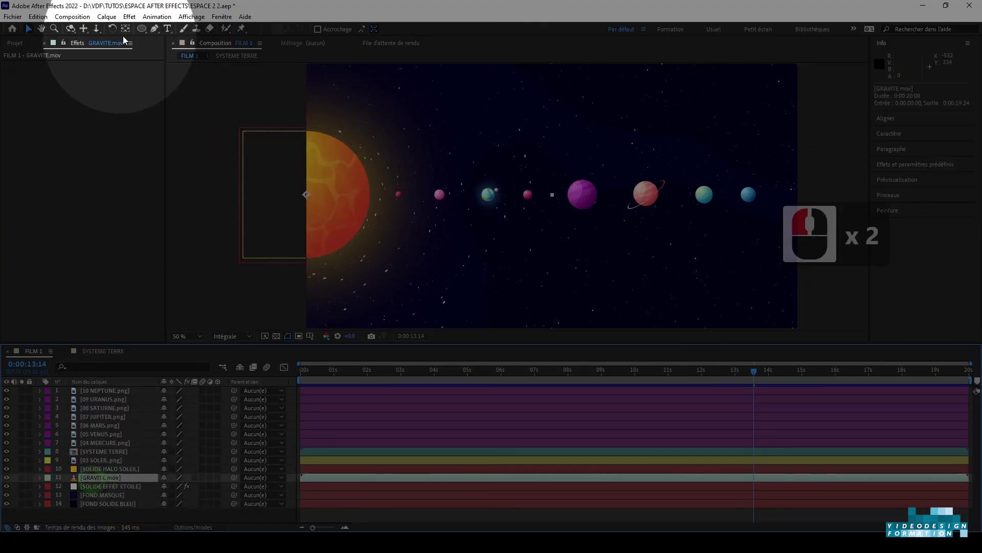
pyautogui.click(130, 17)
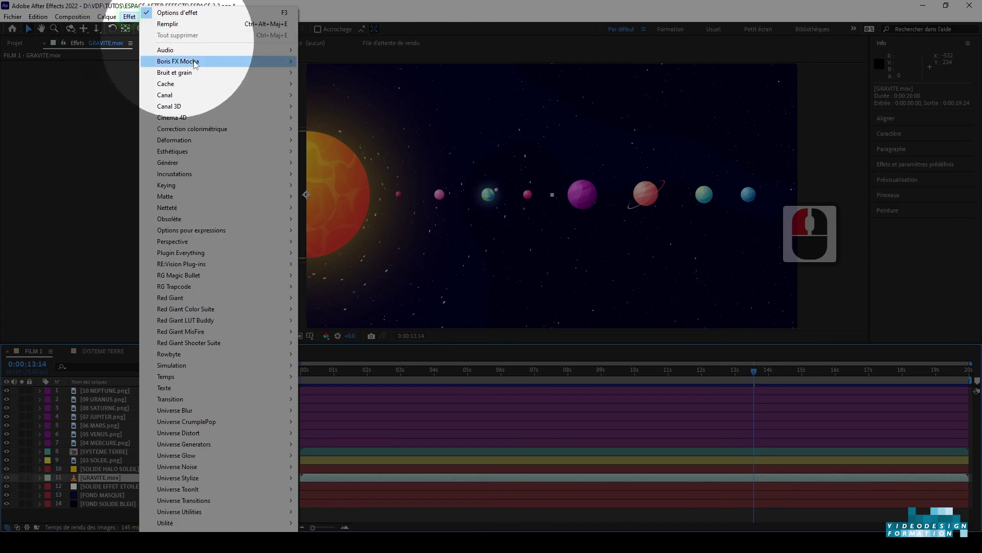
pyautogui.moveTo(183, 162)
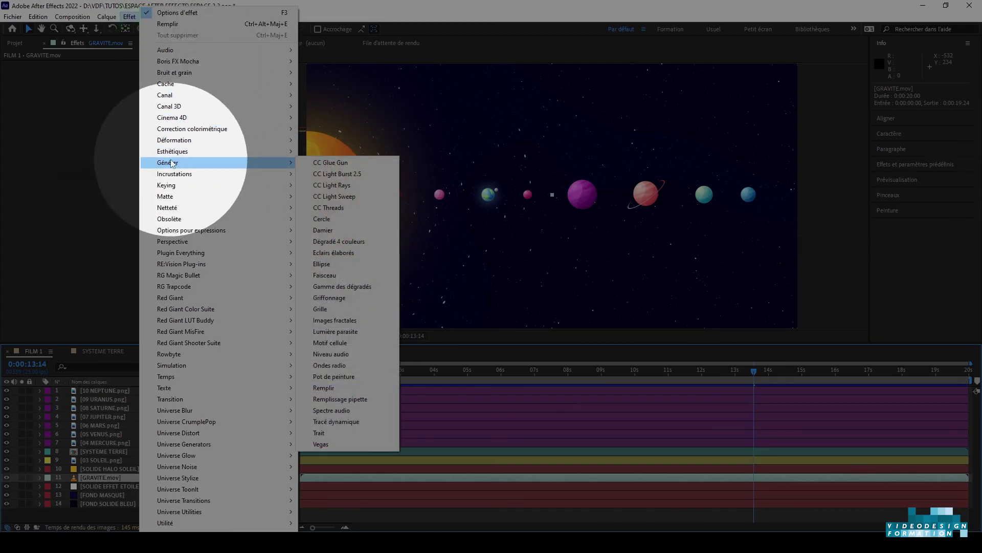
pyautogui.click(327, 387)
pyautogui.press('F10')
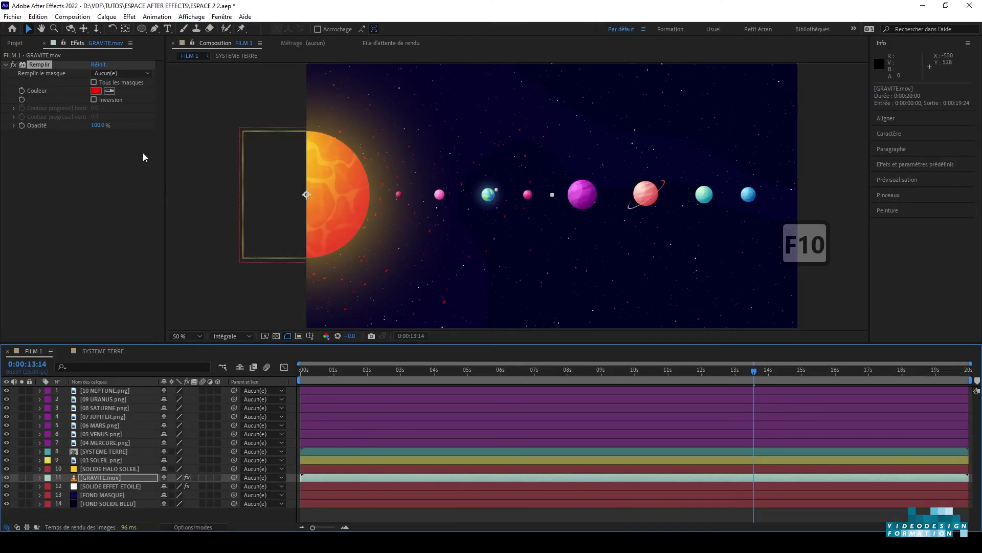
# Step: Set the Remplir colour of GRAVITE.mov to pale yellow E1DA91
pyautogui.click(95, 91)
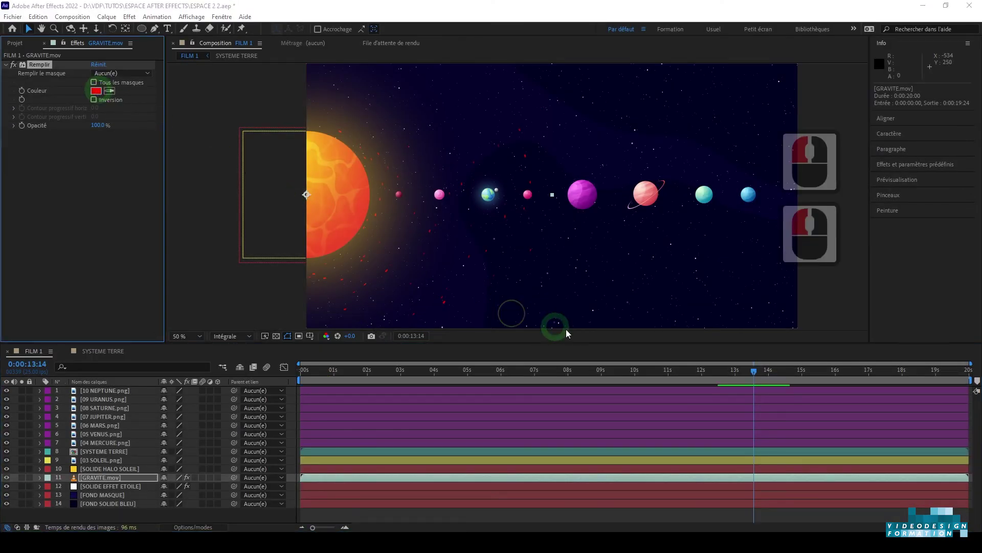
pyautogui.moveTo(687, 422); pyautogui.dragTo(684, 449)
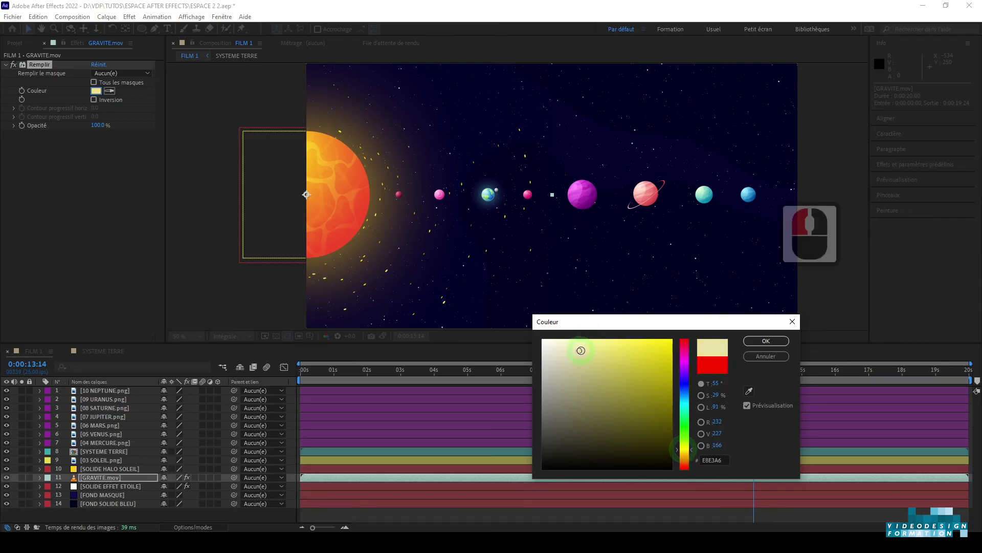
pyautogui.moveTo(584, 353); pyautogui.dragTo(588, 354)
pyautogui.click(754, 358)
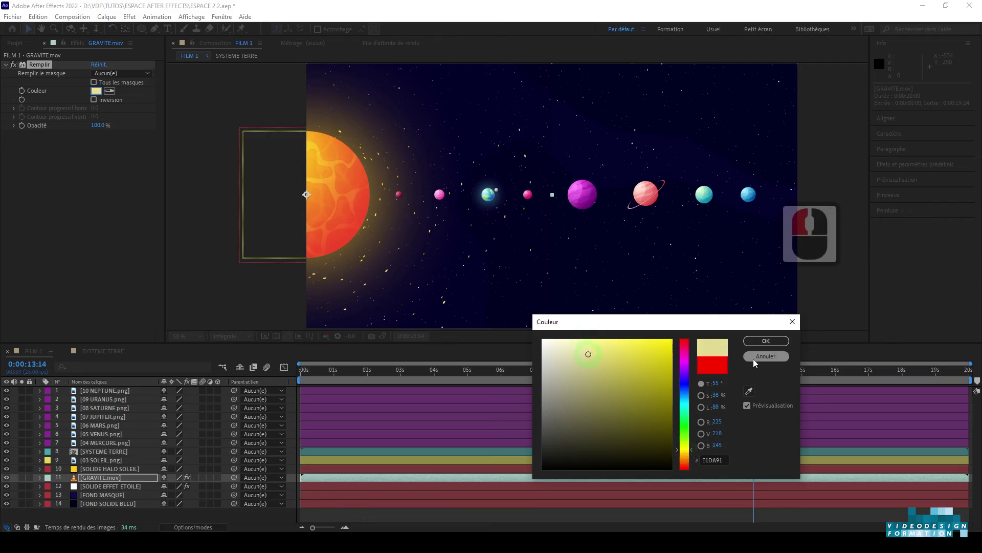
pyautogui.click(754, 341)
pyautogui.click(105, 471)
pyautogui.doubleClick(108, 477)
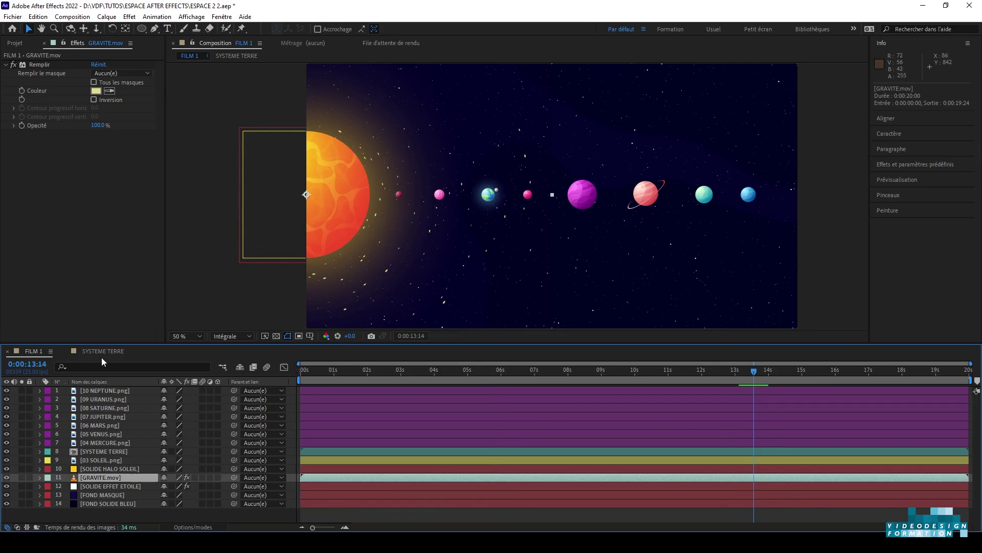
pyautogui.click(96, 487)
pyautogui.click(90, 477)
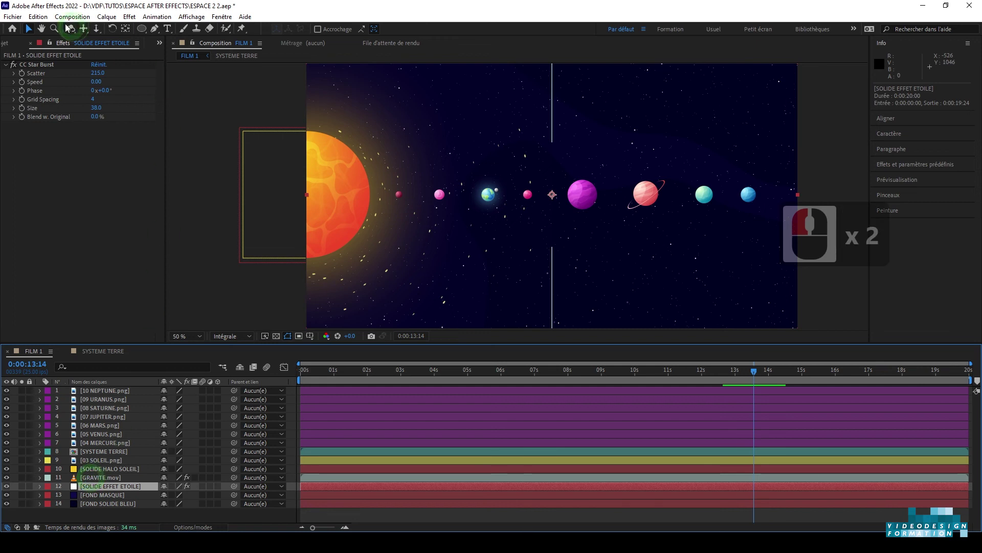
pyautogui.click(33, 17)
# Step: Duplicate the GRAVITE.mov layer and rename the copy GRAVITE.PETIT
pyautogui.click(95, 477)
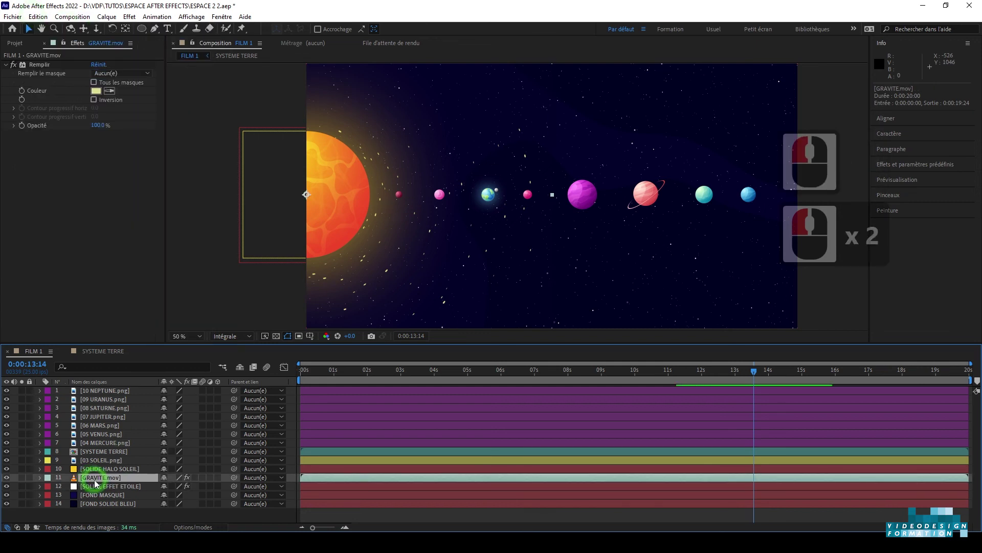
pyautogui.hotkey('ctrl', 'd')
pyautogui.press('Return')
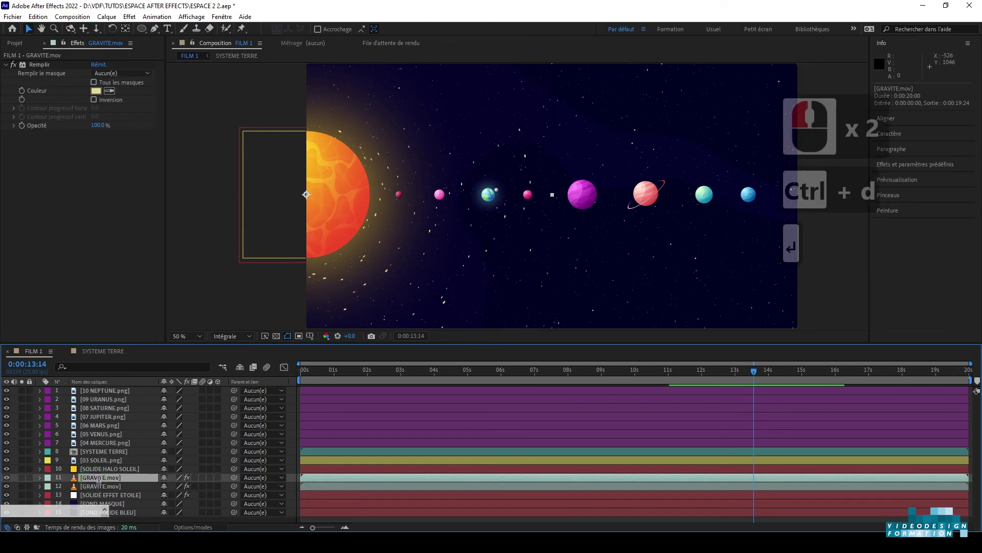
pyautogui.press('Right')
pyautogui.press('BackSpace')
pyautogui.press('BackSpace')
pyautogui.press('BackSpace')
pyautogui.write('PETIT')
pyautogui.press('Return')
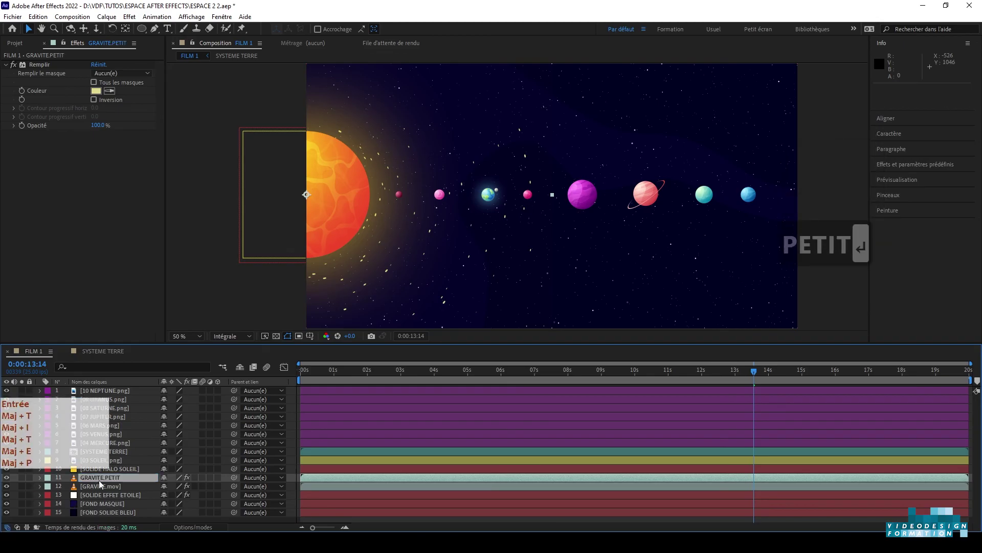
# Step: Scale the GRAVITE.PETIT layer uniformly to 50%
pyautogui.press('s')
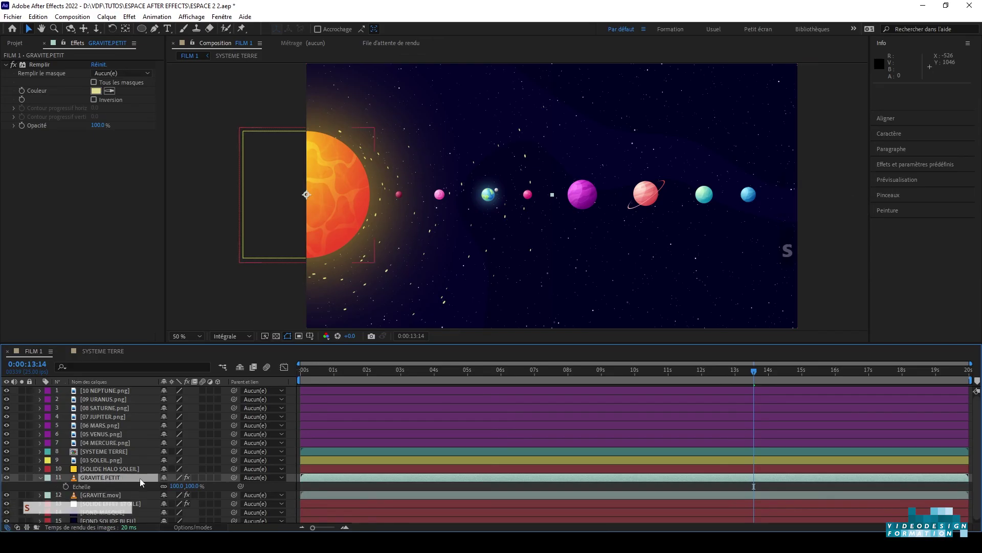
pyautogui.click(180, 486)
pyautogui.moveTo(179, 486); pyautogui.dragTo(166, 493)
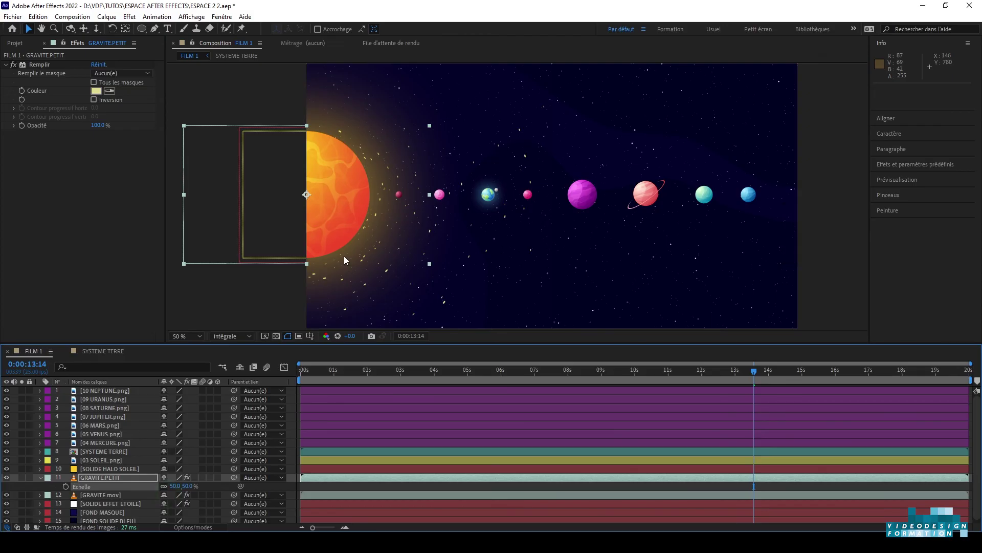
# Step: Duplicate the FOND MASQUE layer and rename the copy FOND MASQUE GRAND
pyautogui.scroll(-2, 113, 499)
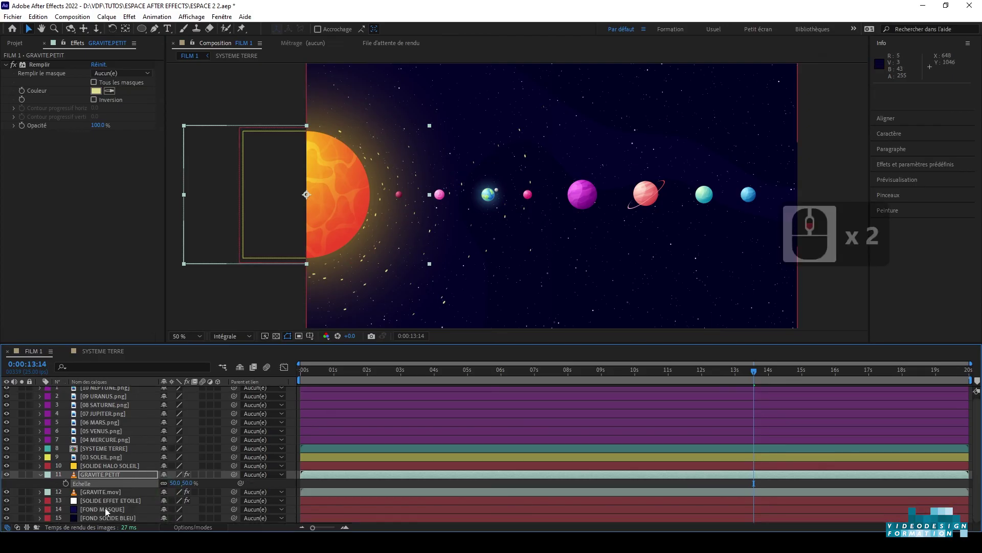
pyautogui.click(106, 509)
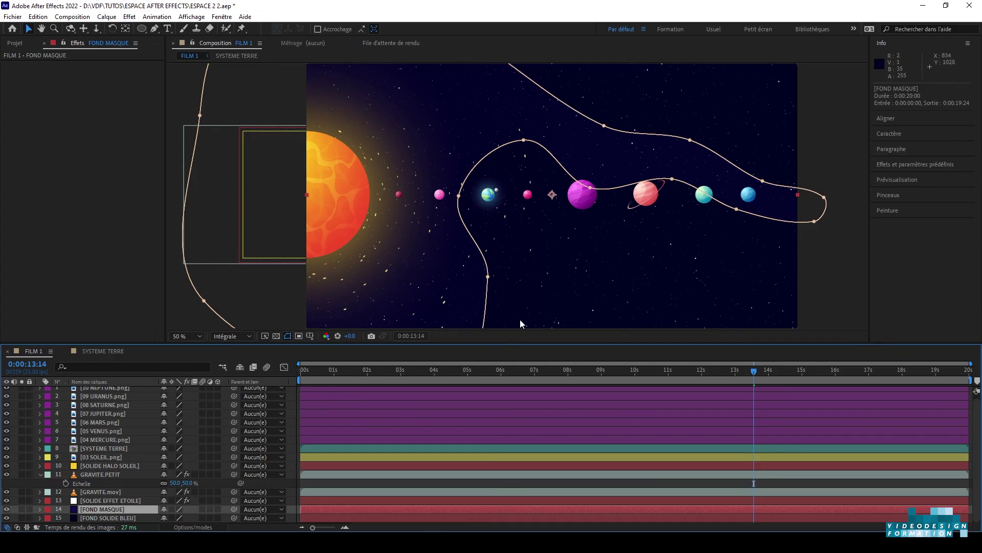
pyautogui.click(95, 500)
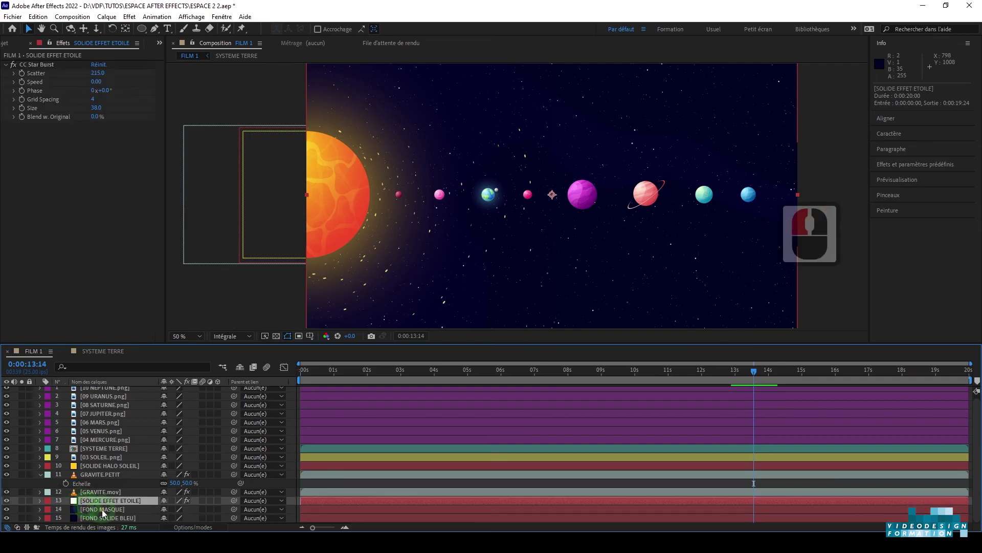
pyautogui.doubleClick(103, 509)
pyautogui.hotkey('ctrl', 'd')
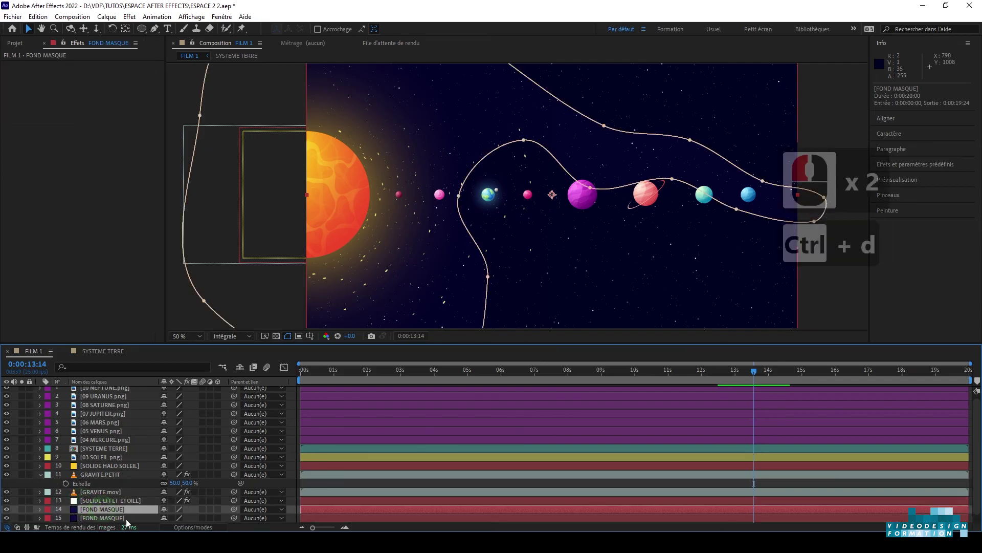
pyautogui.press('Return')
pyautogui.press('Right')
pyautogui.write('GRAND')
pyautogui.press('Return')
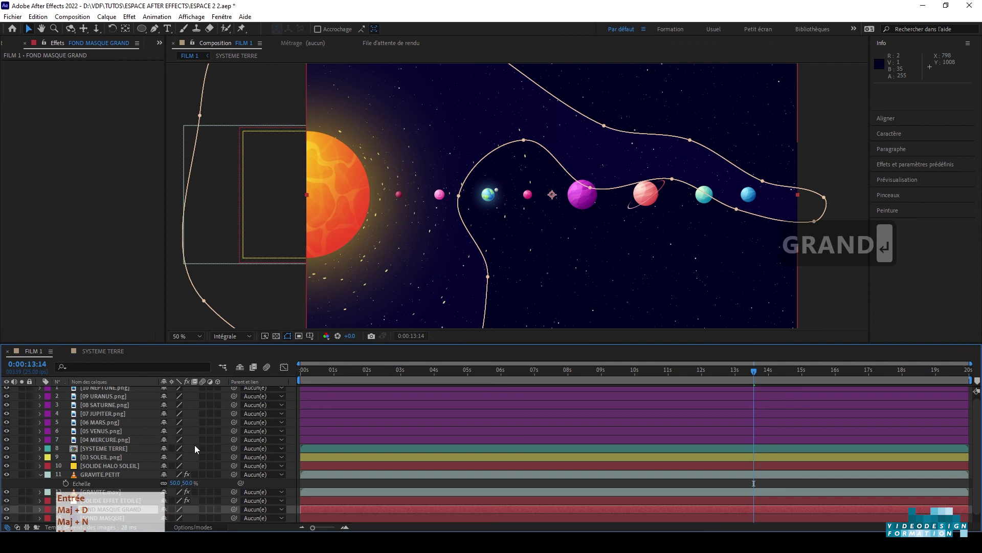
# Step: Enlarge the mask of FOND MASQUE GRAND by moving its contour points slightly outward along both edges, and deselect the layer
pyautogui.moveTo(459, 196); pyautogui.dragTo(481, 197)
pyautogui.moveTo(487, 277); pyautogui.dragTo(513, 292)
pyautogui.moveTo(524, 139); pyautogui.dragTo(519, 160)
pyautogui.moveTo(590, 187); pyautogui.dragTo(590, 199)
pyautogui.moveTo(672, 178)
pyautogui.mouseDown()
pyautogui.moveTo(670, 195)
pyautogui.moveTo(682, 193)
pyautogui.mouseUp()
pyautogui.moveTo(736, 209); pyautogui.dragTo(730, 219)
pyautogui.moveTo(762, 181); pyautogui.dragTo(771, 172)
pyautogui.moveTo(690, 139); pyautogui.dragTo(691, 122)
pyautogui.moveTo(604, 126); pyautogui.dragTo(606, 117)
pyautogui.scroll(-2, 597, 123)
pyautogui.moveTo(468, 103); pyautogui.dragTo(490, 88)
pyautogui.scroll(1, 537, 248)
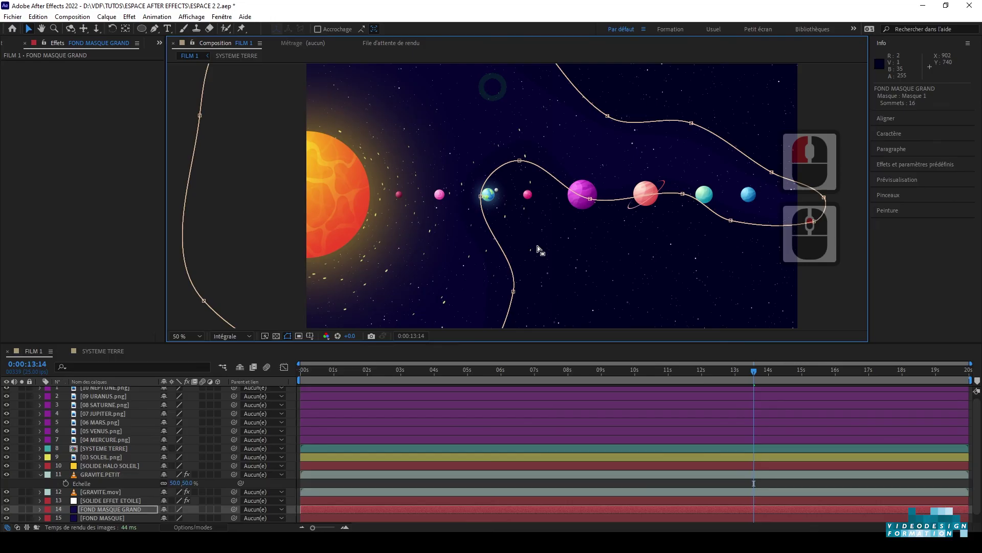
pyautogui.click(530, 482)
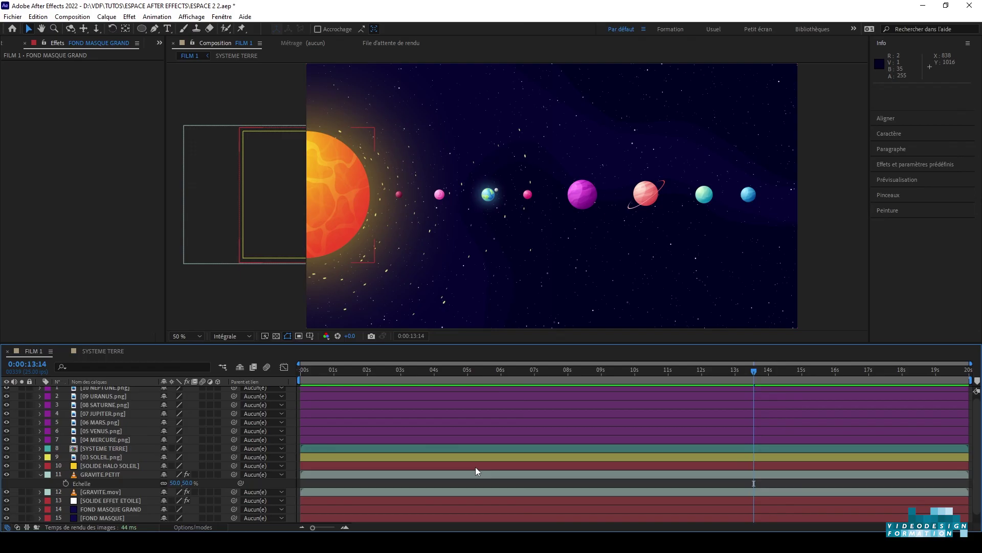
# Step: Create a new full-frame light-blue solid layer in the FILM 1 composition
pyautogui.click(106, 16)
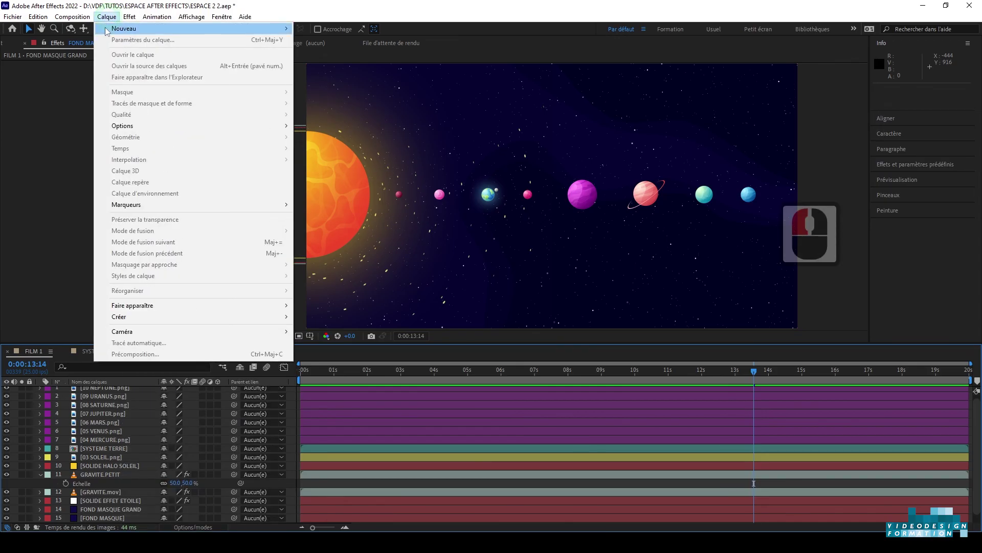
pyautogui.moveTo(107, 29)
pyautogui.click(318, 39)
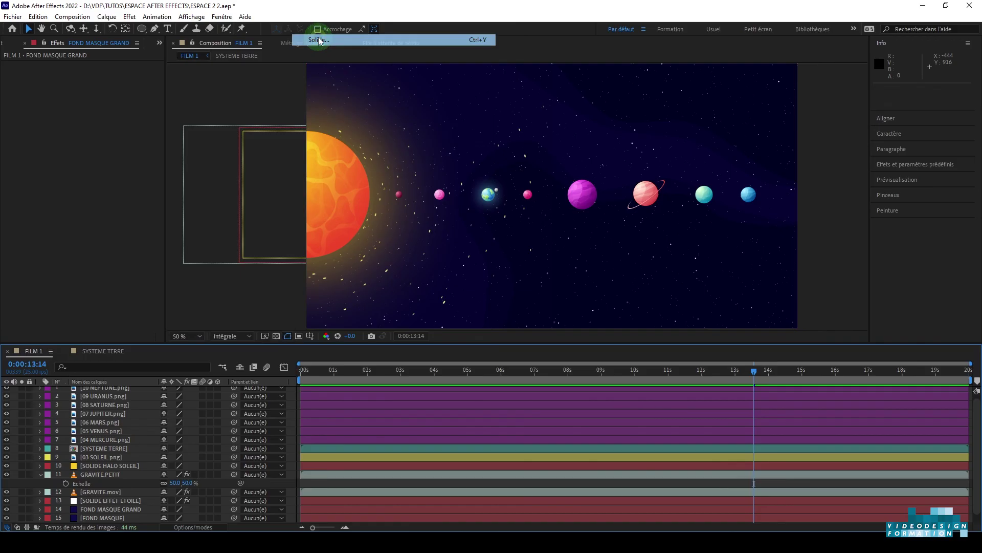
pyautogui.click(794, 427)
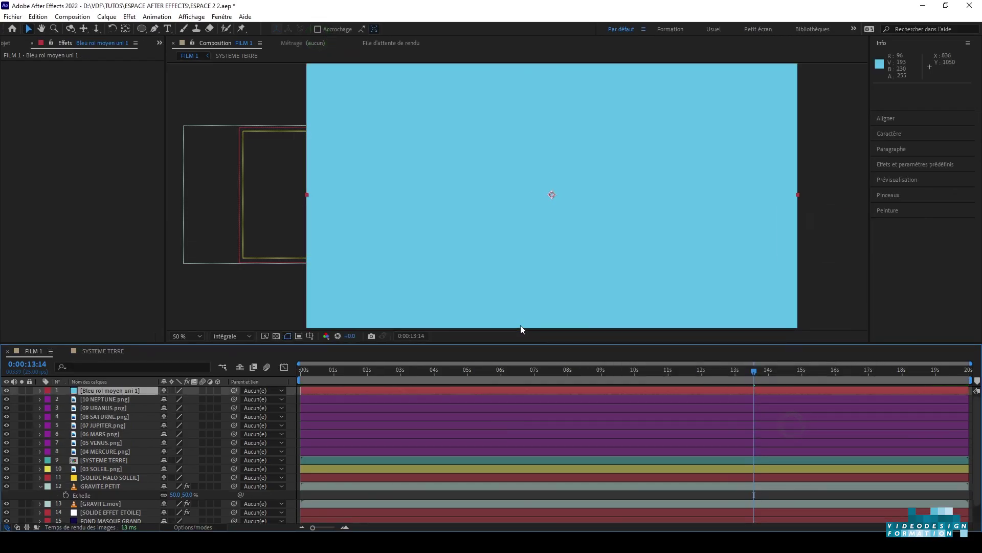
# Step: With no layer selected, draw a closed three-point RotoBezier shape using the Pen tool, and delete the resulting shape layer
pyautogui.press('F10')
pyautogui.click(108, 399)
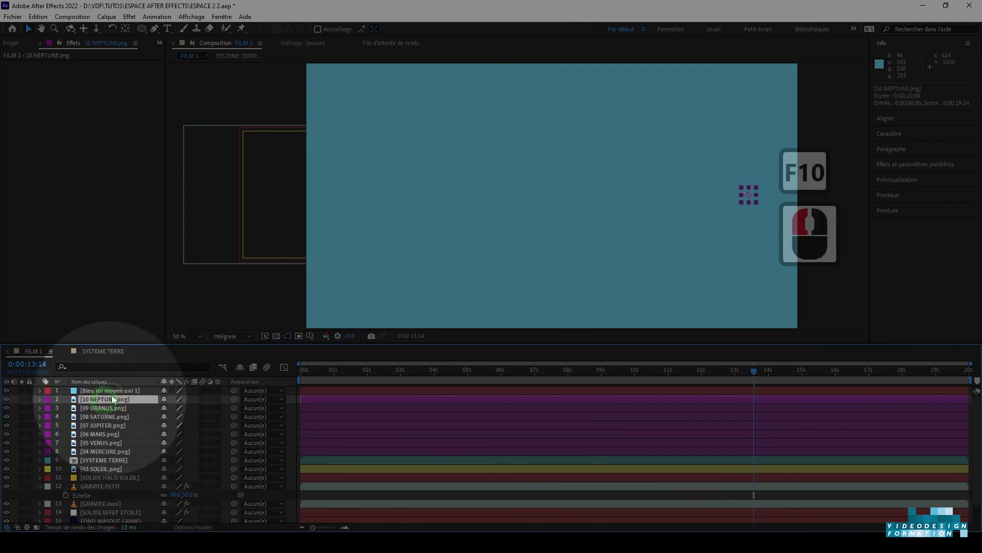
pyautogui.click(115, 392)
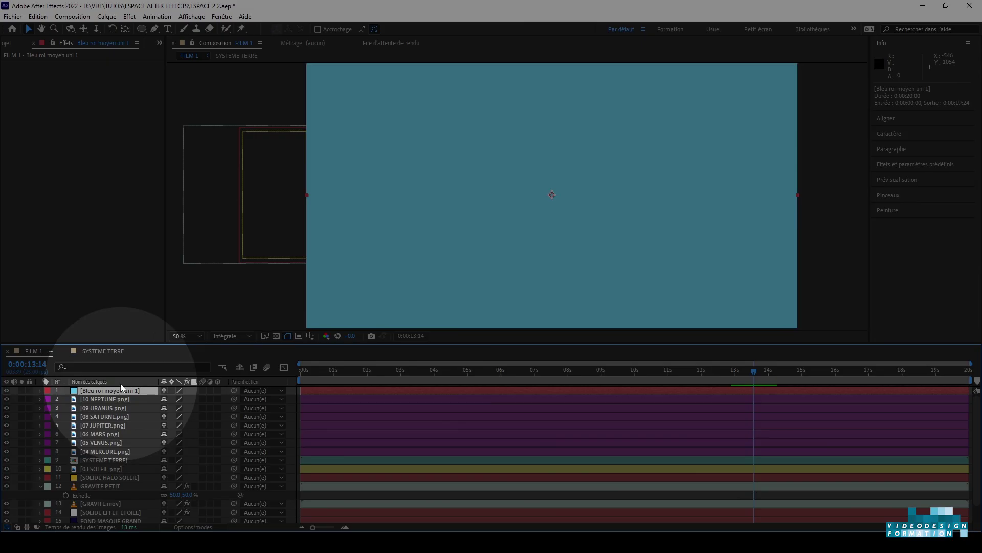
pyautogui.press('F2')
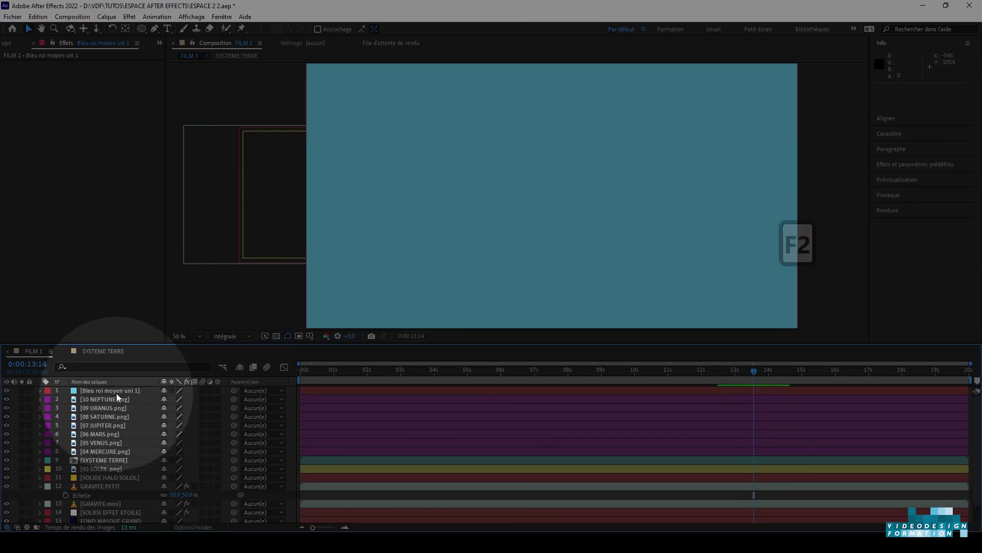
pyautogui.press('F10')
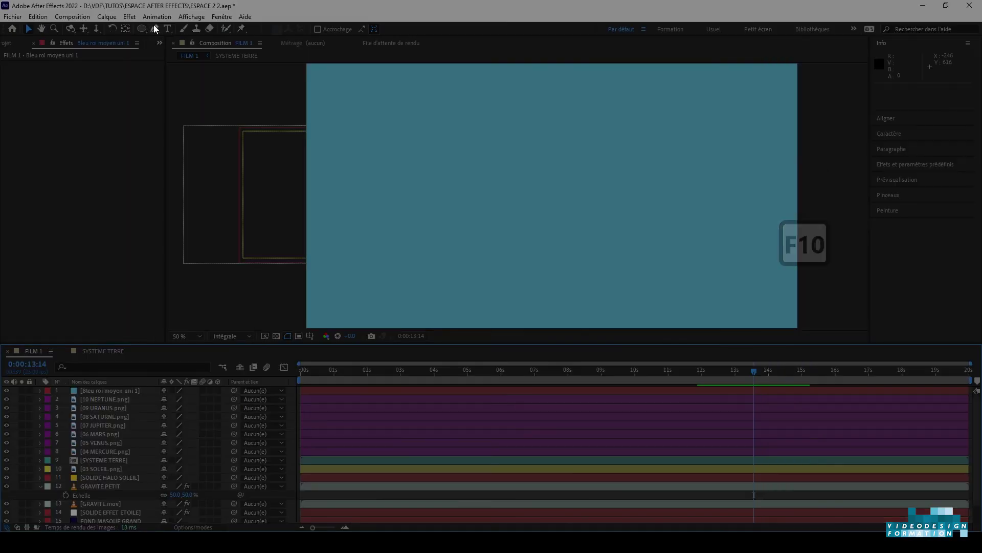
pyautogui.click(154, 29)
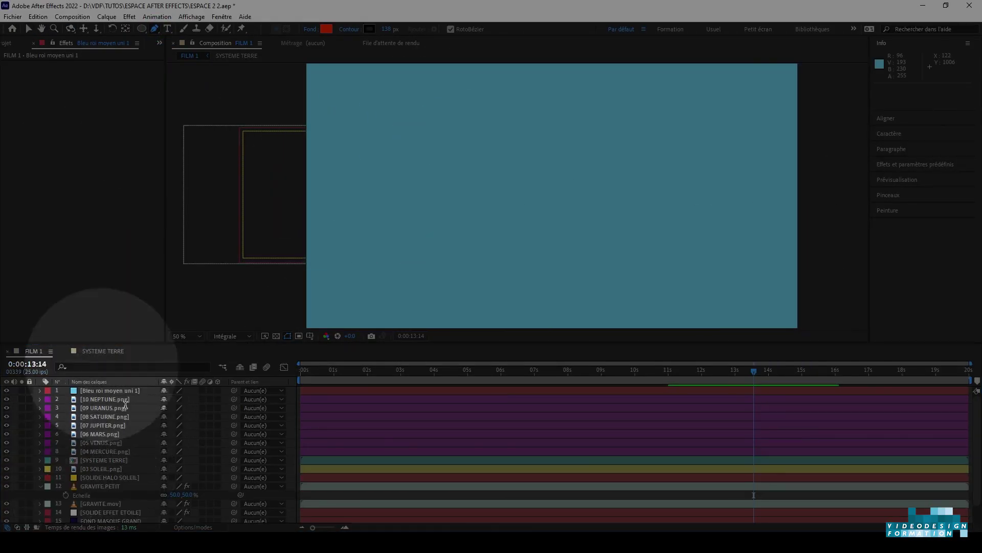
pyautogui.press('F10')
pyautogui.click(459, 137)
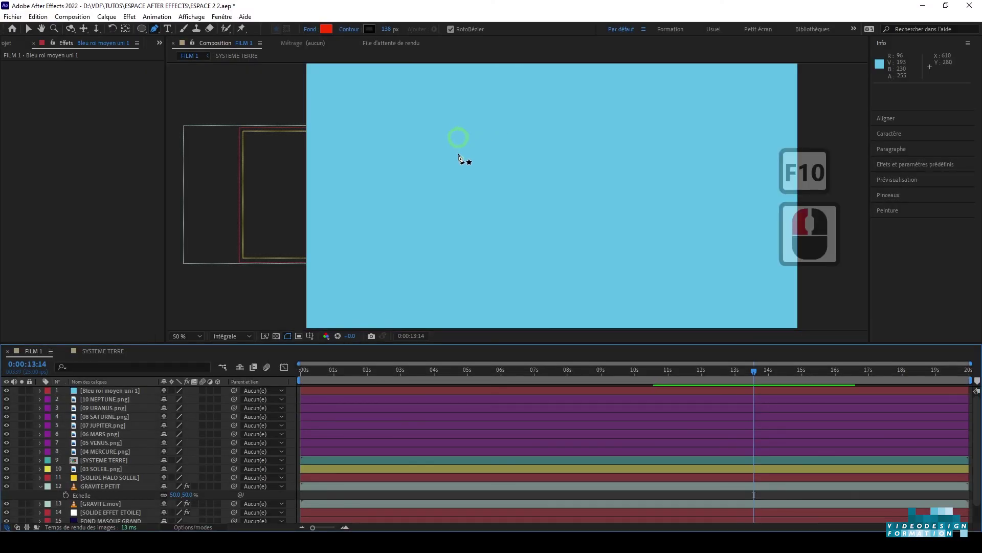
pyautogui.click(429, 271)
pyautogui.click(672, 164)
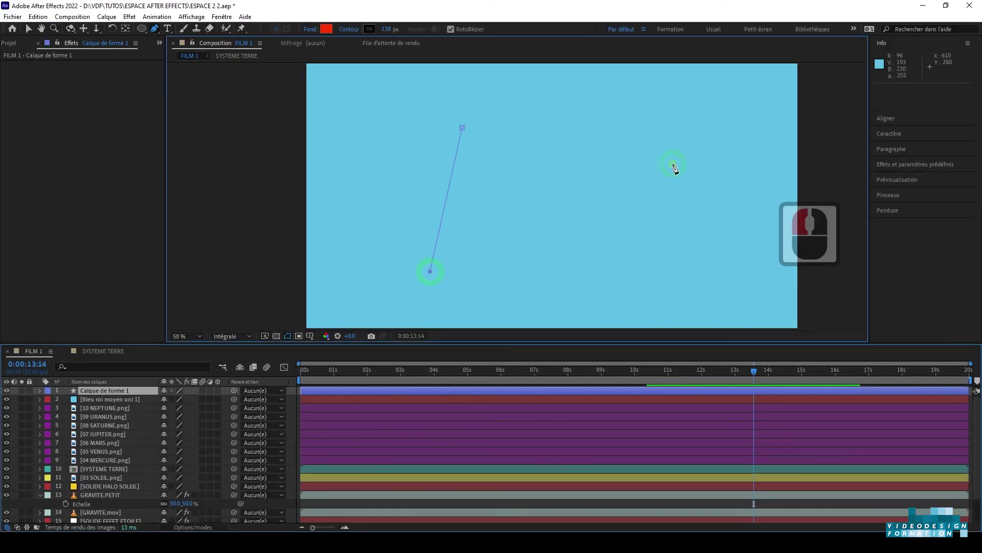
pyautogui.click(462, 128)
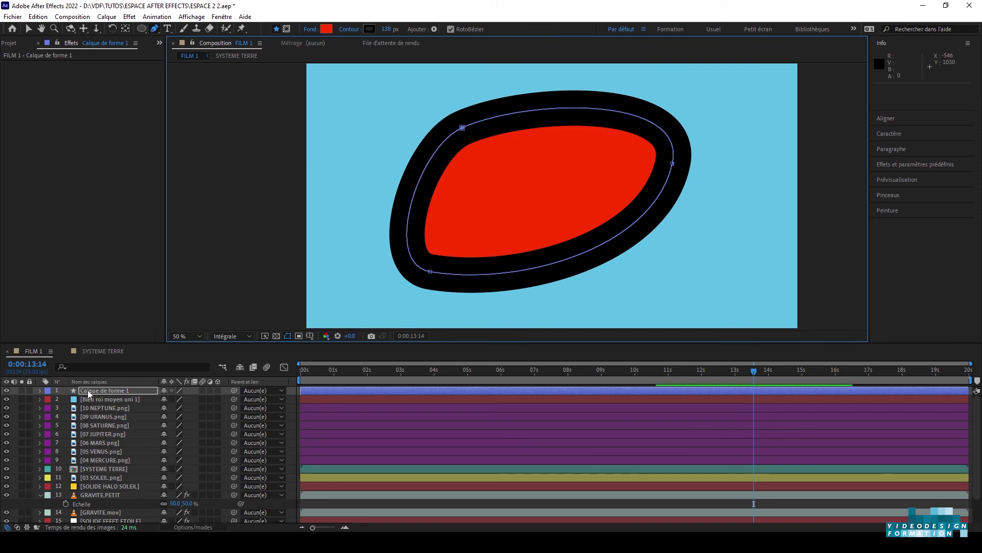
pyautogui.click(88, 392)
pyautogui.press('BackSpace')
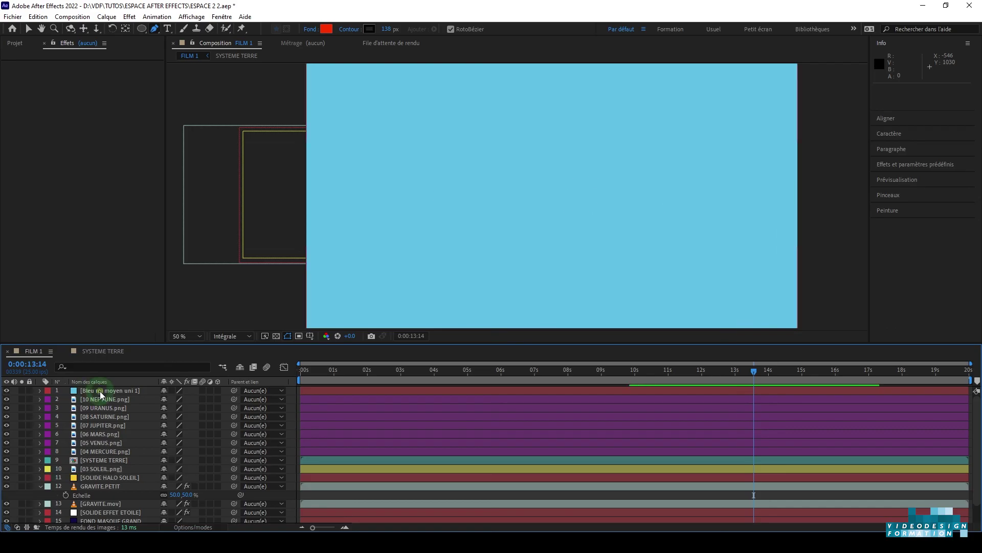
# Step: Draw a closed three-point RotoBezier mask on the light-blue solid with the Pen tool, and return to the Selection tool
pyautogui.click(99, 391)
pyautogui.click(516, 146)
pyautogui.moveTo(473, 255); pyautogui.dragTo(526, 252)
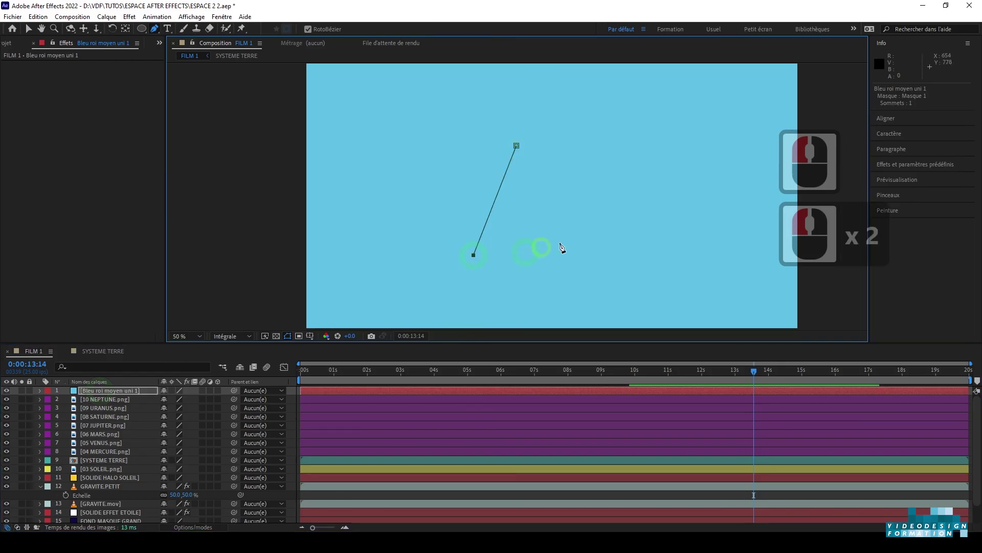
pyautogui.click(670, 179)
pyautogui.click(516, 146)
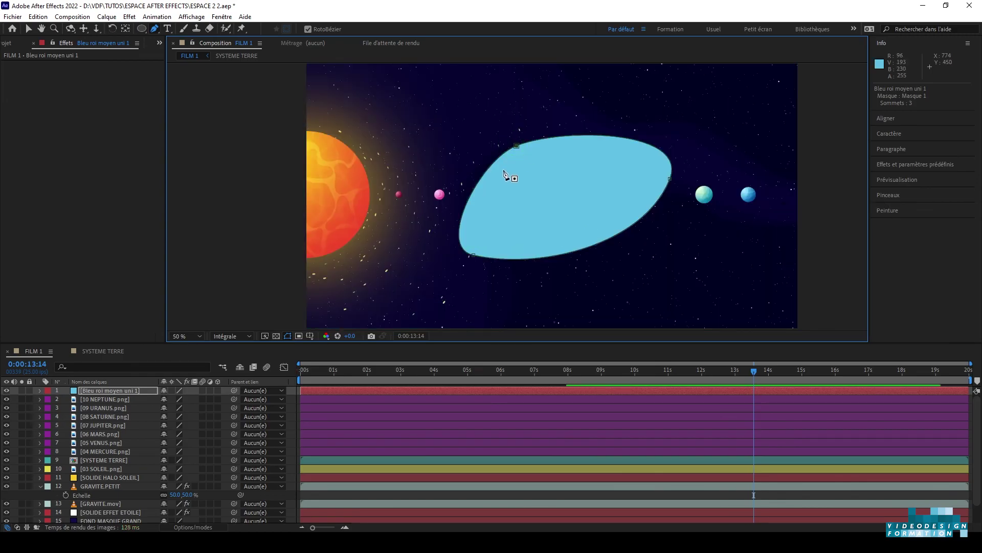
pyautogui.press('F10')
pyautogui.click(28, 30)
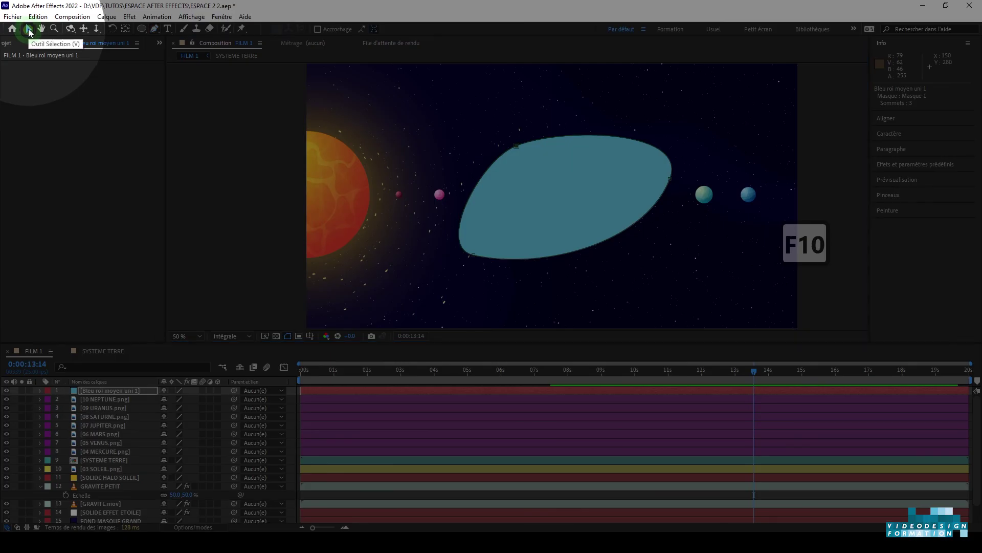
pyautogui.click(521, 180)
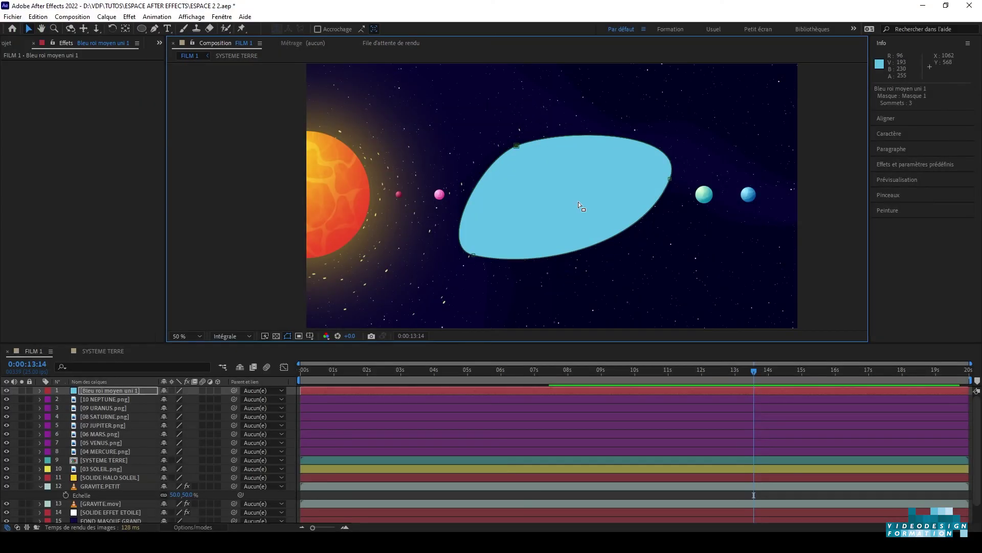
pyautogui.hotkey('ctrl', 'z')
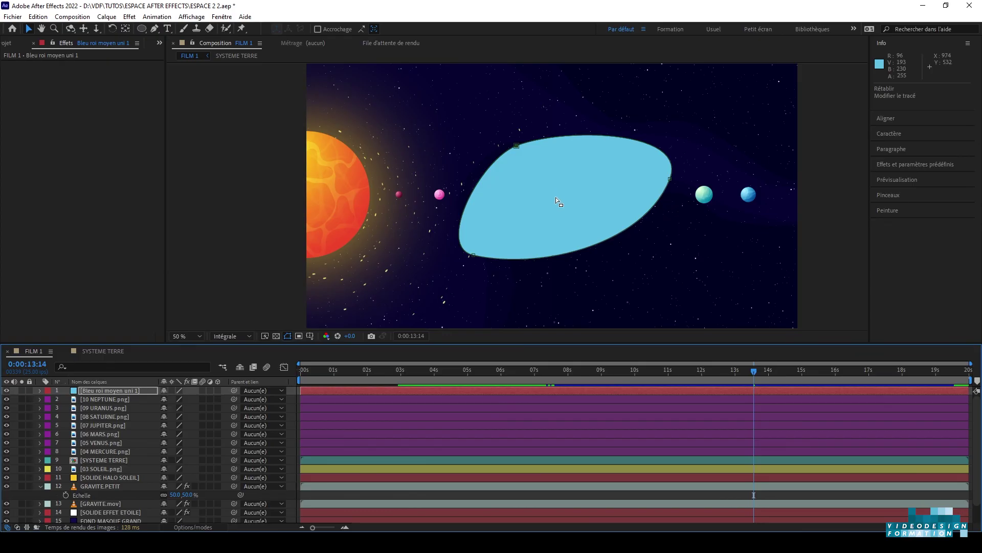
# Step: Delete the masked light-blue solid layer from the FILM 1 composition
pyautogui.click(102, 389)
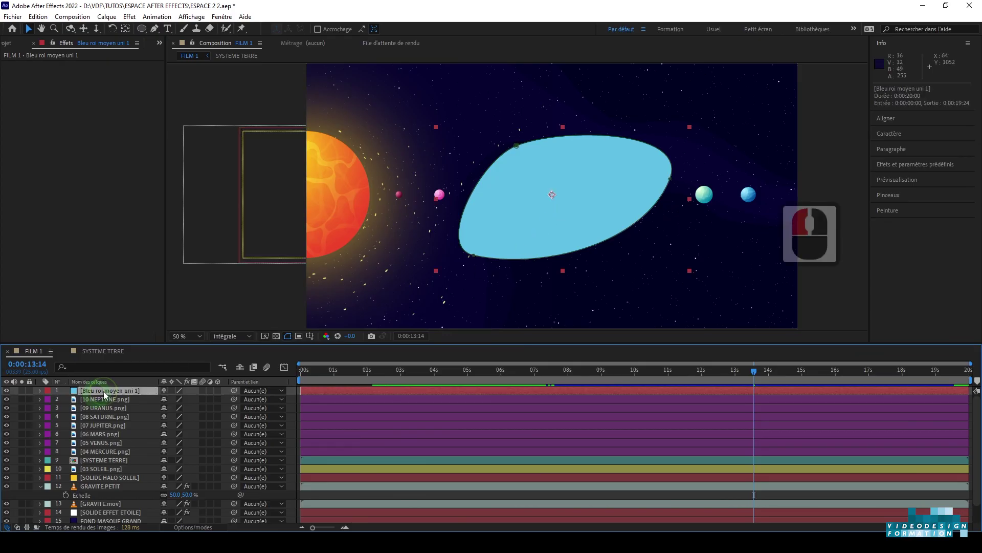
pyautogui.press('BackSpace')
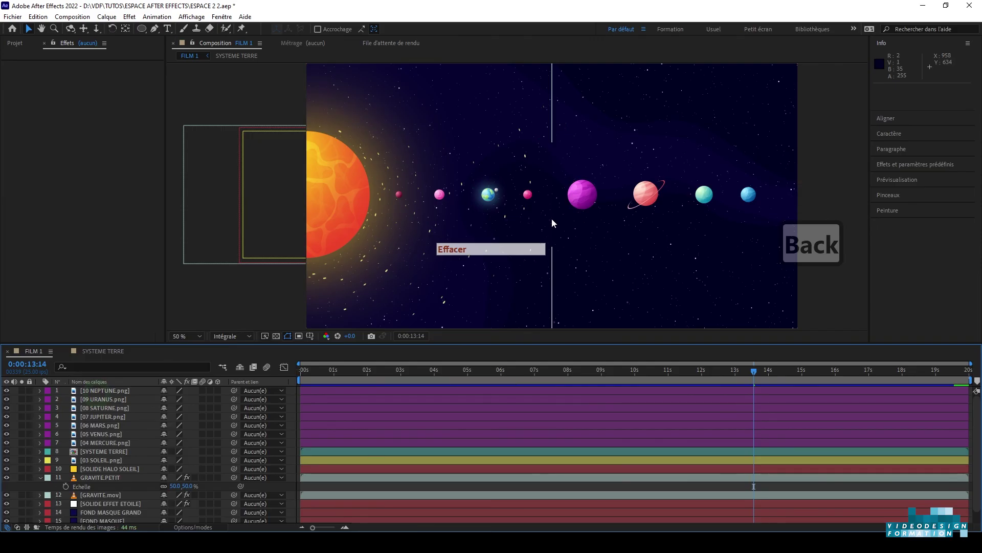